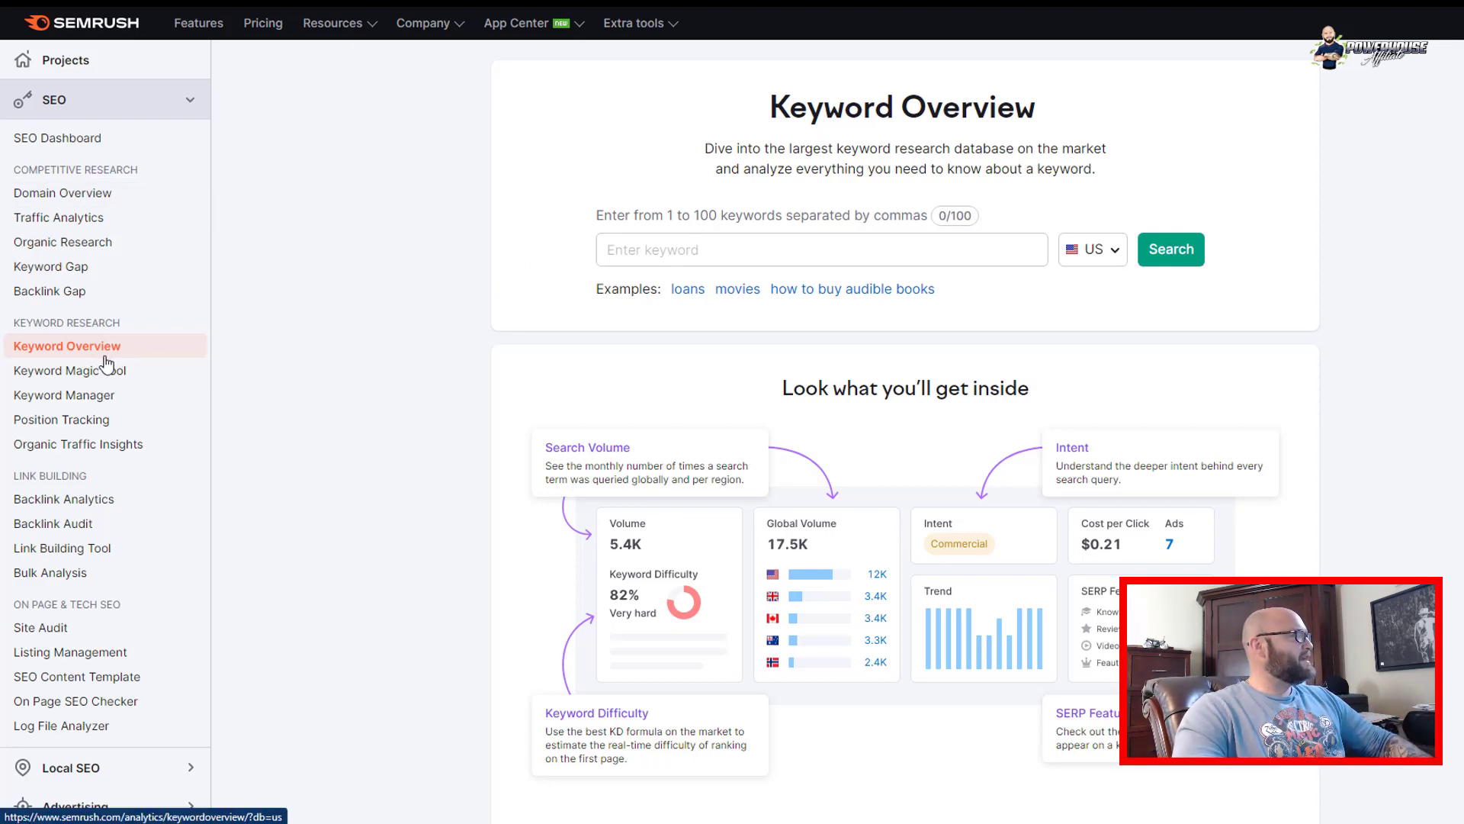
Search US Keyword Overview for 'girlfriend', showing 49.5K volume and 84% difficulty
{"action": "left_click", "coordinate": [654, 249]}
{"action": "type", "text": "girlfriend"}
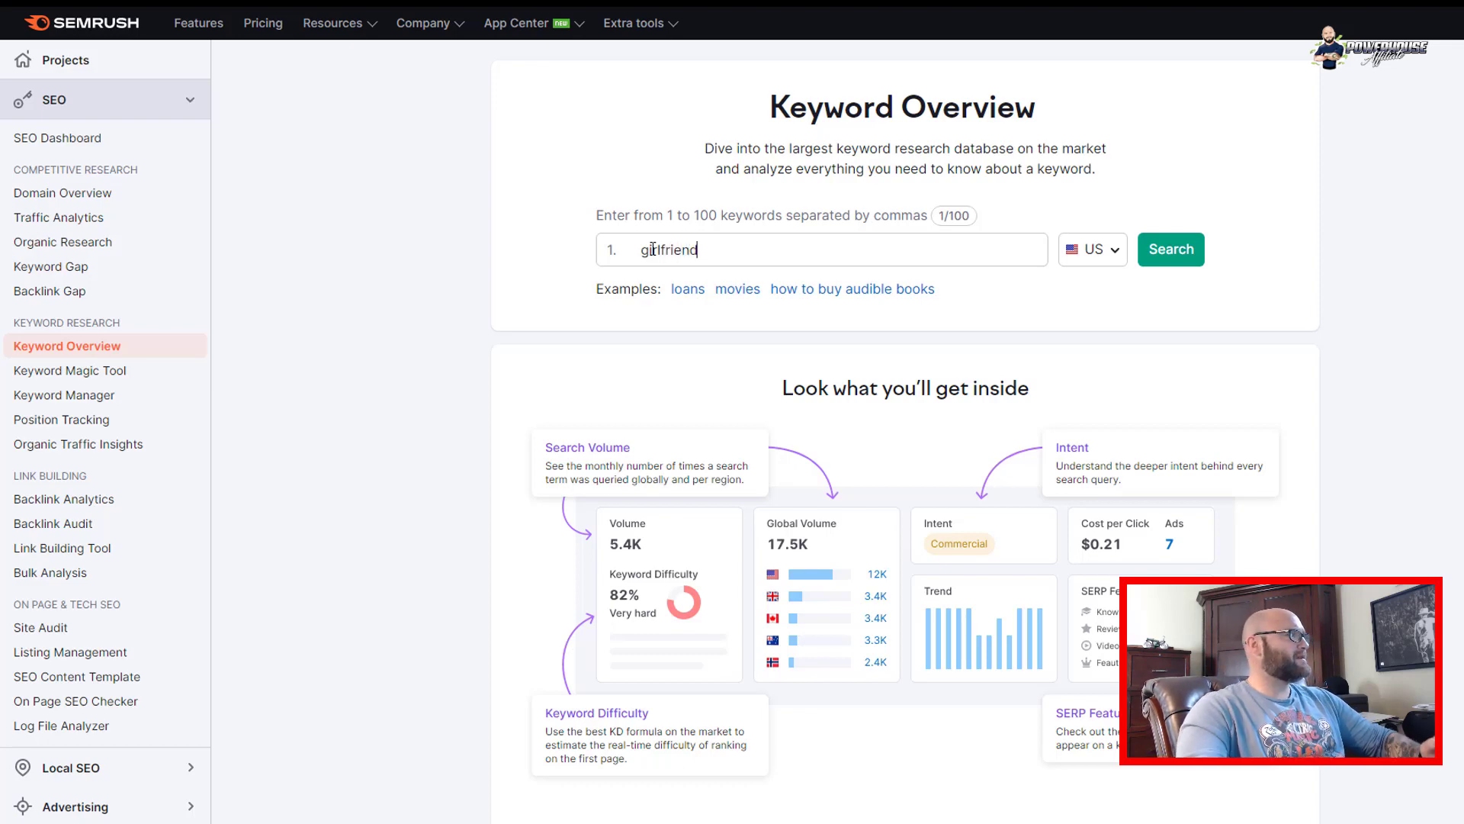
{"action": "key", "text": "Return"}
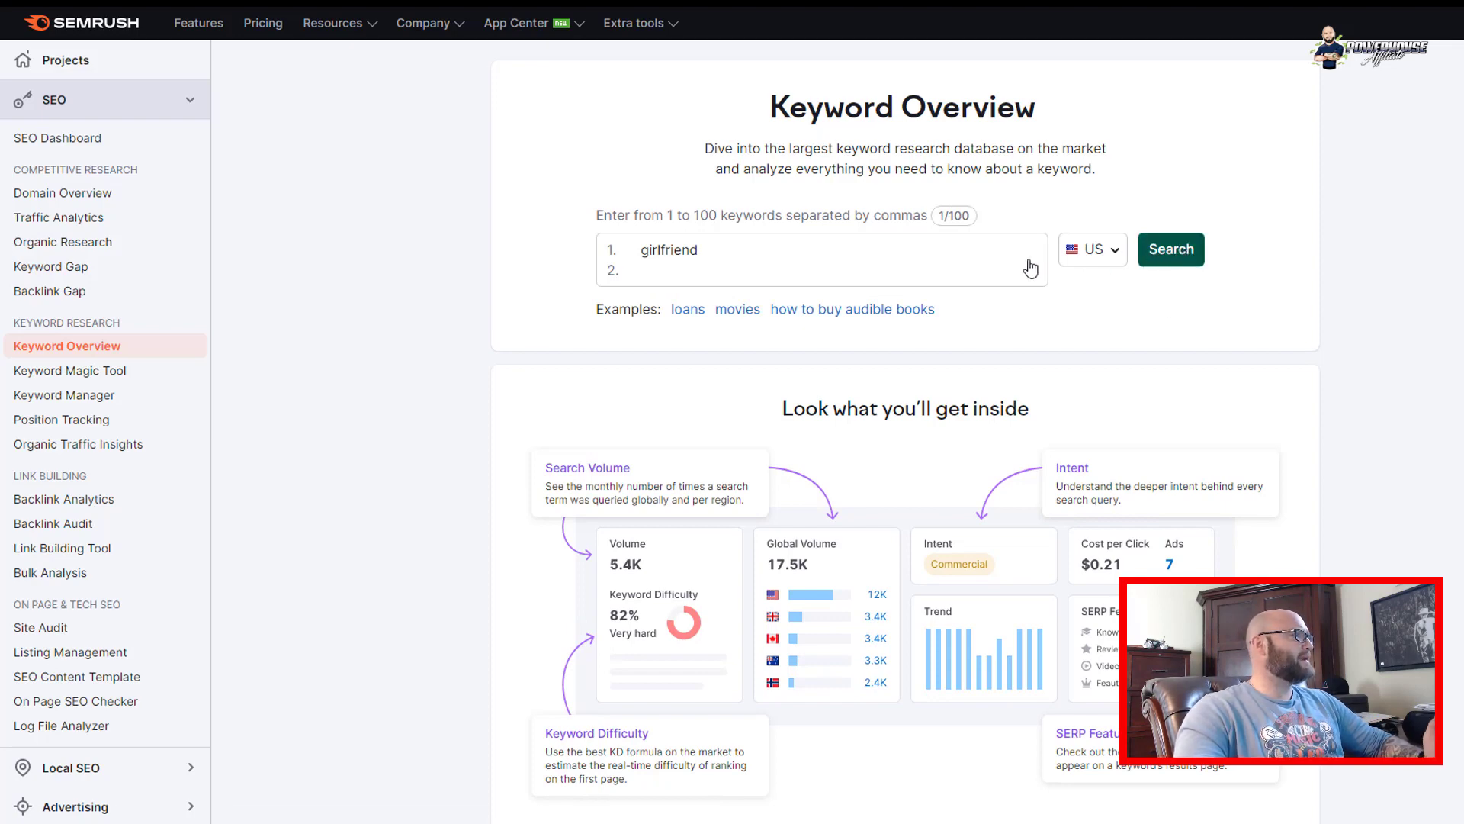
{"action": "key", "text": "Return"}
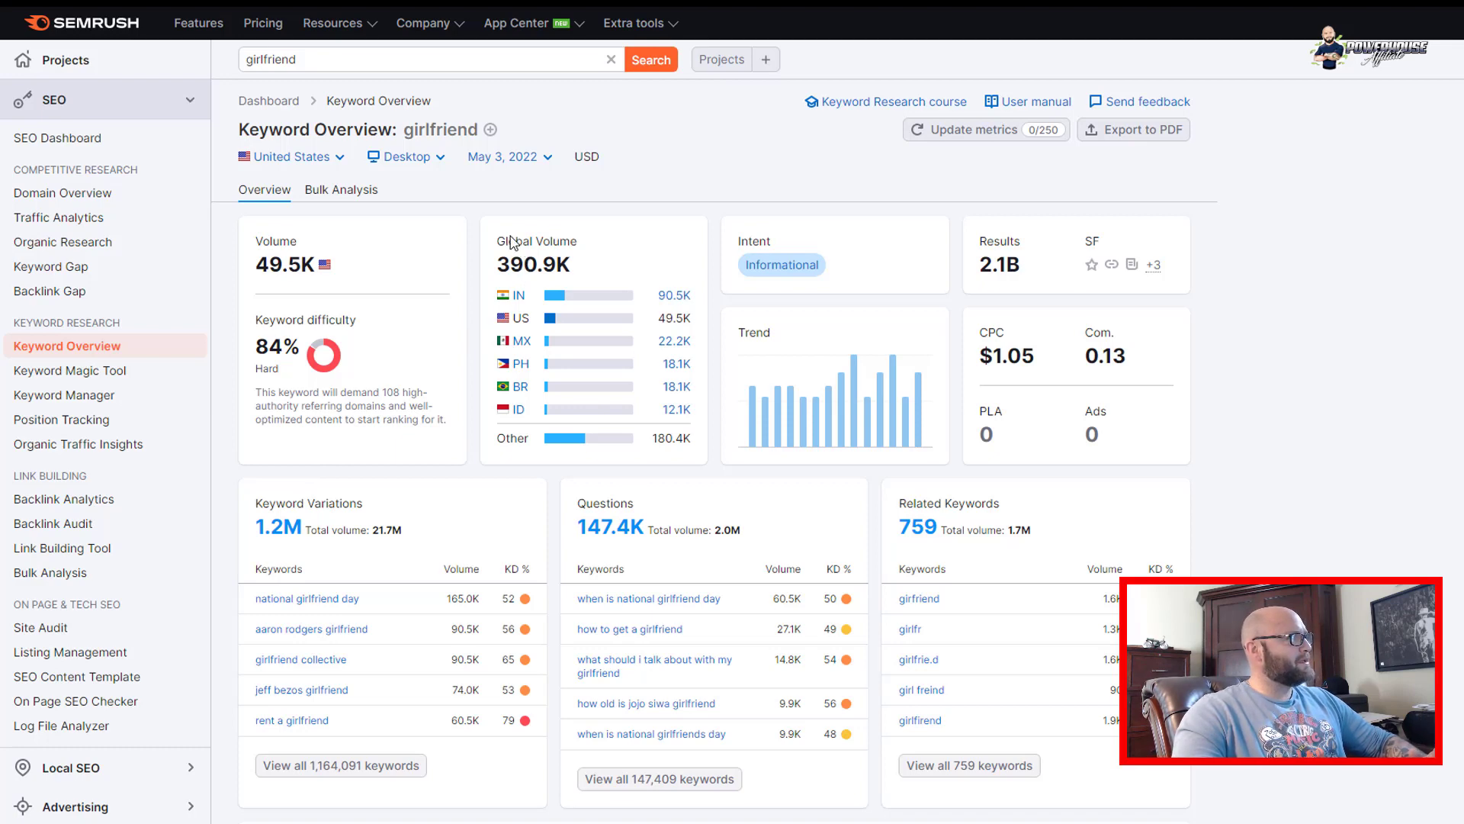
{"action": "scroll", "coordinate": [411, 503], "scroll_direction": "down", "scroll_amount": 2}
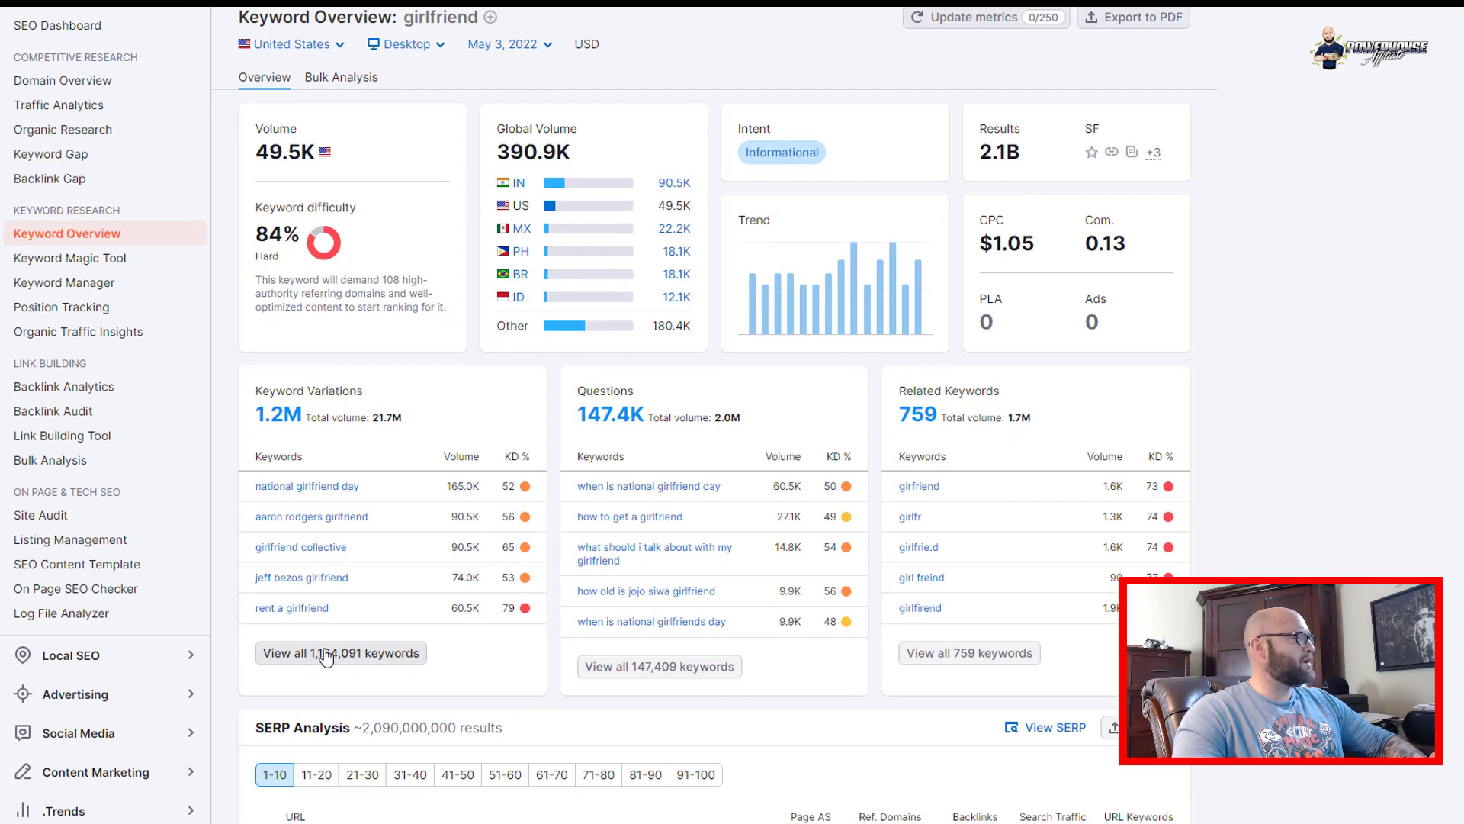
Open the Keyword Magic Tool with all 1,164,091 'girlfriend' keyword variations
{"action": "left_click", "coordinate": [331, 655]}
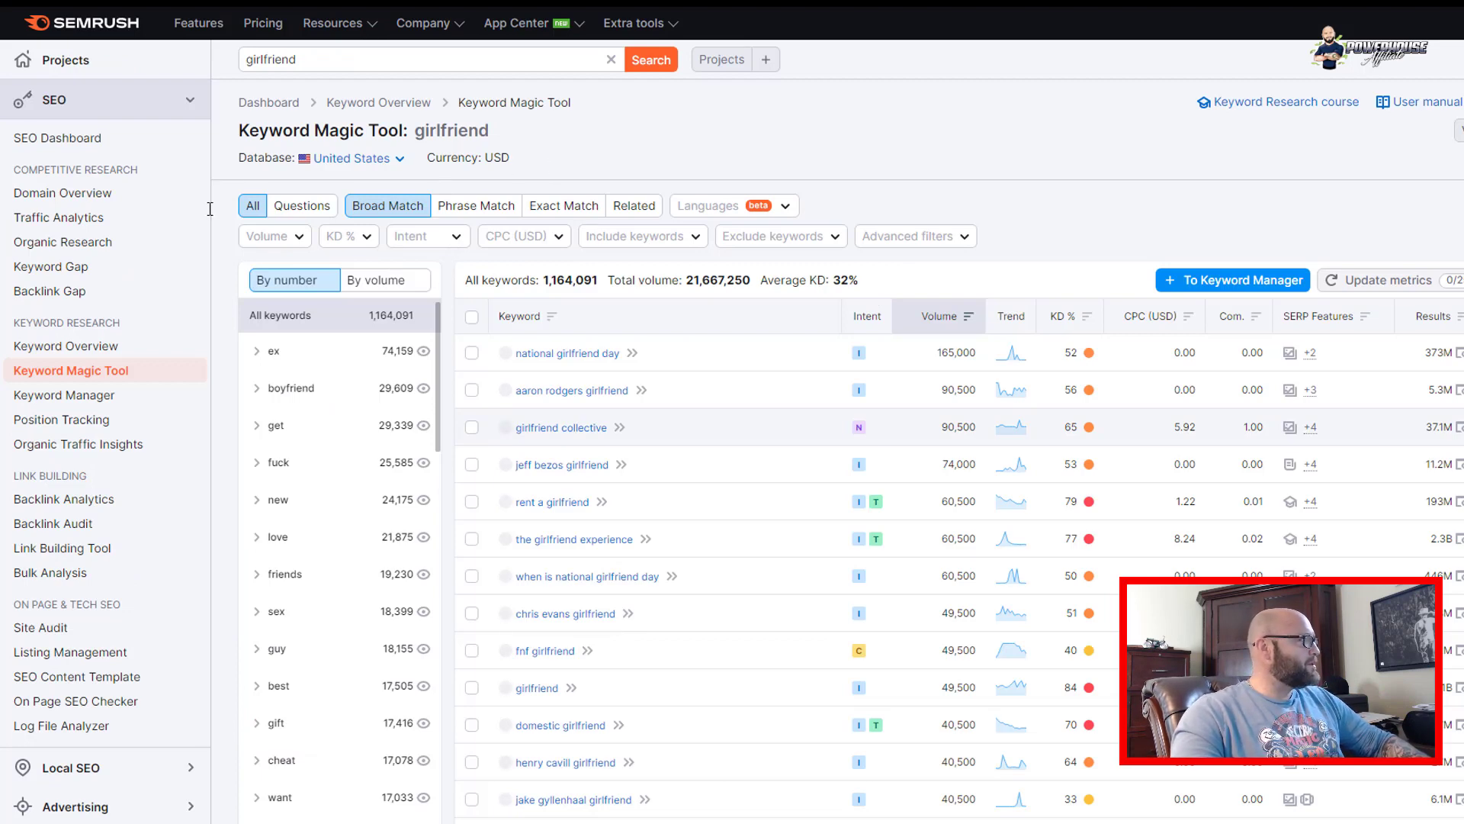
{"action": "mouse_move", "coordinate": [303, 206]}
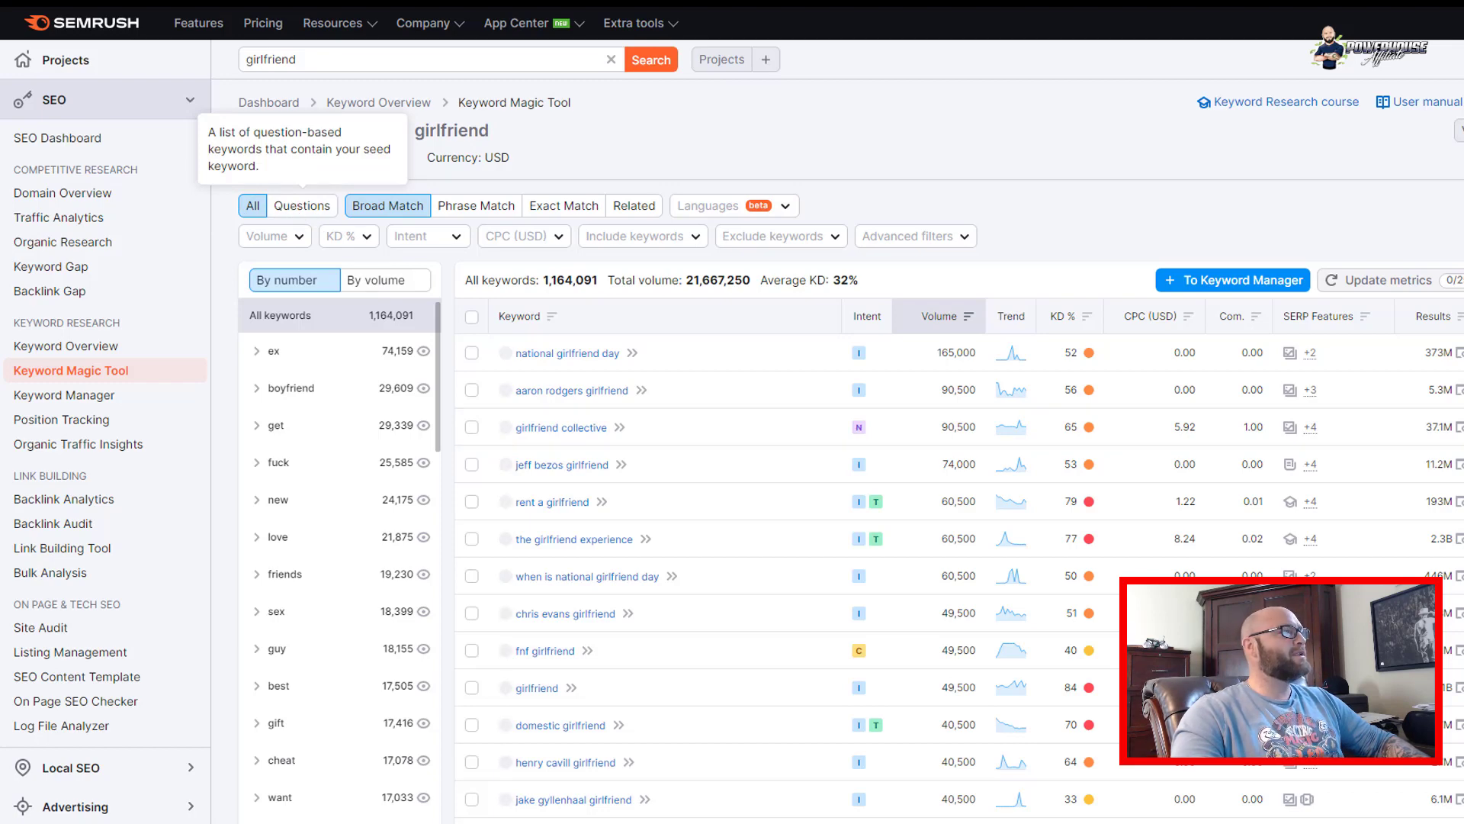
Filter the girlfriend keywords to Questions and copy 'how to get a girlfriend'
{"action": "left_click", "coordinate": [303, 205]}
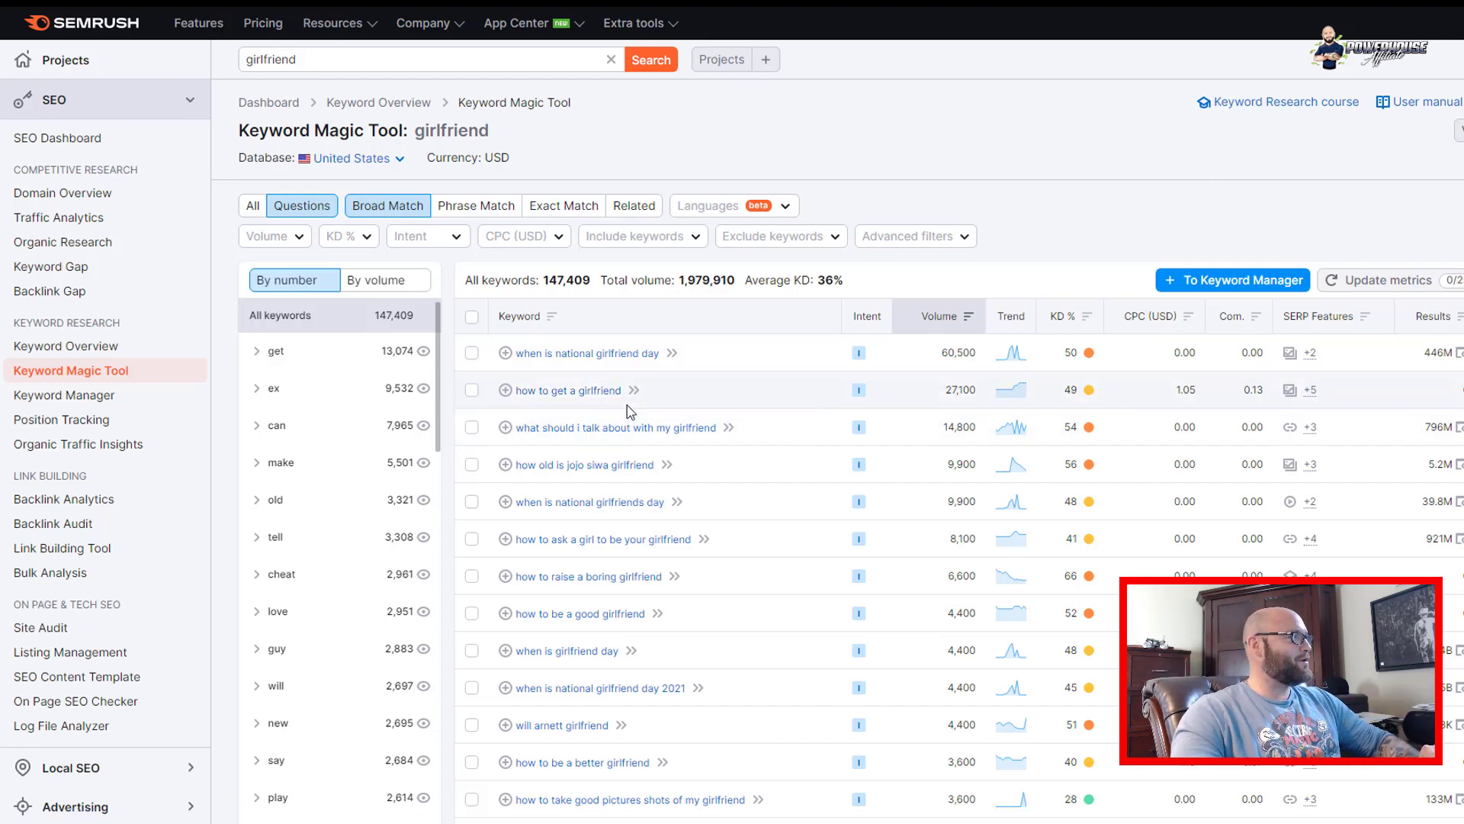
{"action": "left_click_drag", "start_coordinate": [624, 391], "coordinate": [523, 393]}
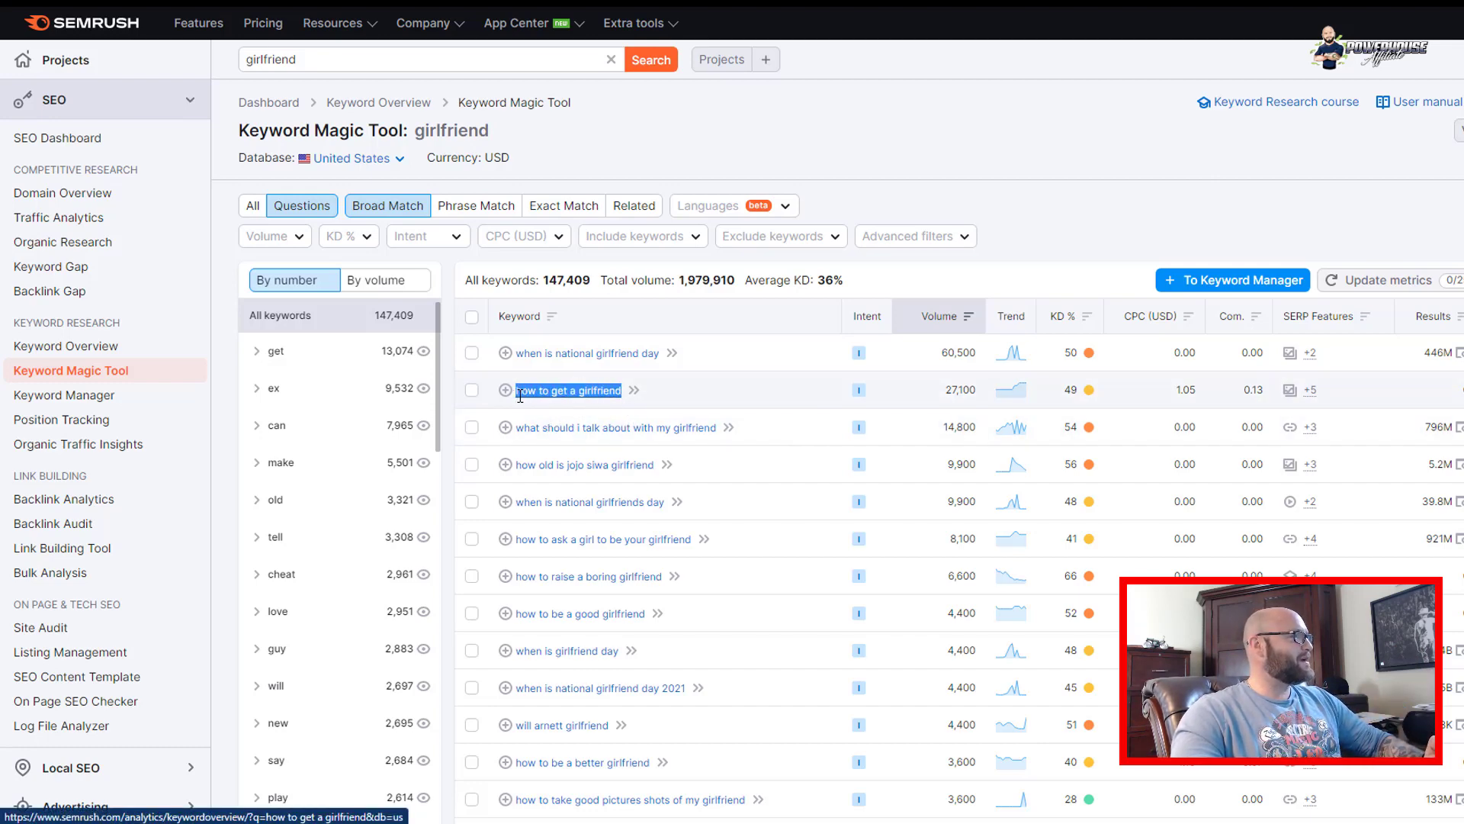
{"action": "right_click", "coordinate": [527, 396]}
{"action": "left_click", "coordinate": [559, 516]}
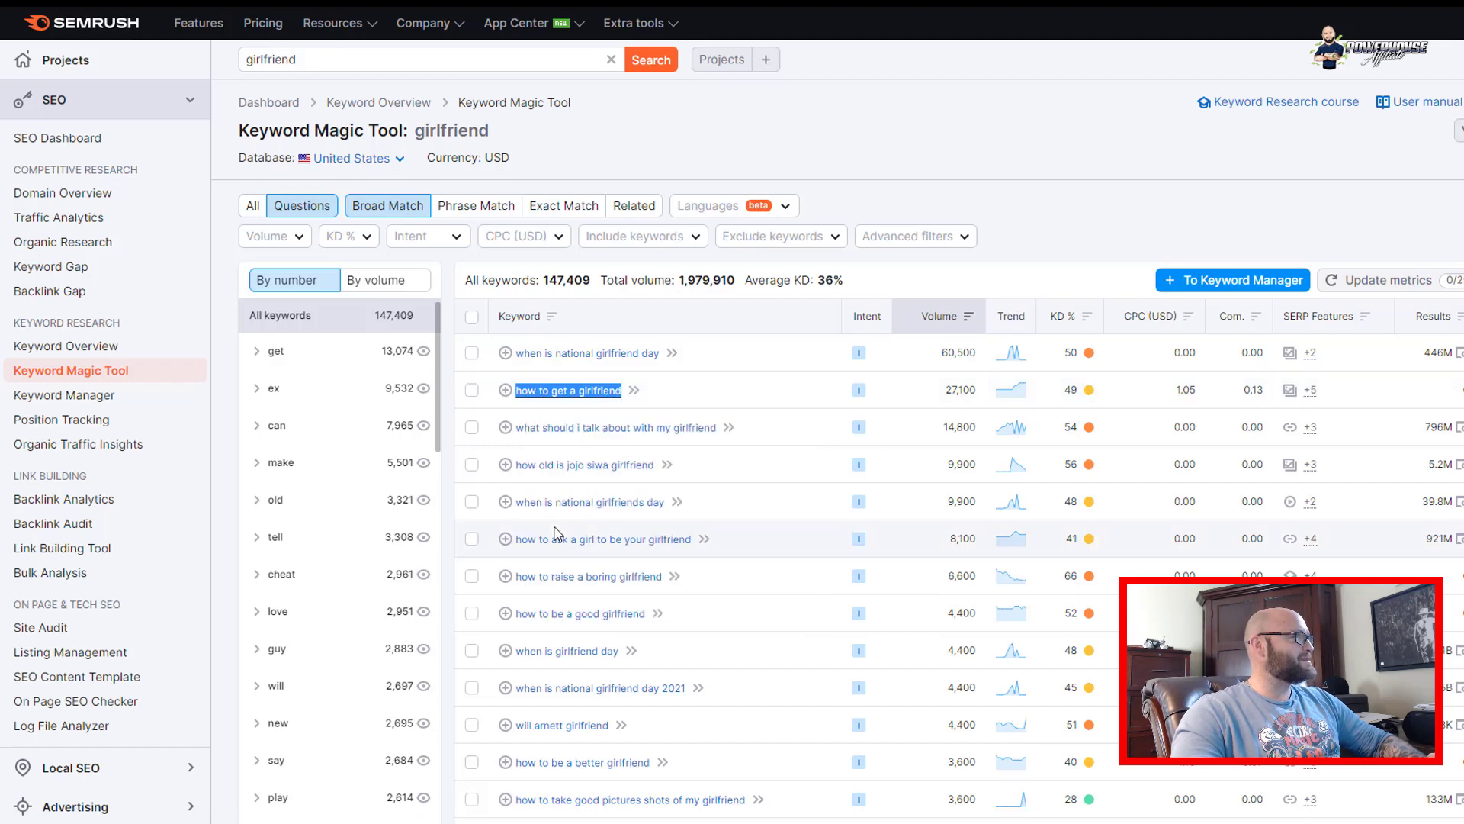
Switch to Jasper, browse Templates, and choose the Long-form assistant template
{"action": "key", "text": "ctrl+Tab"}
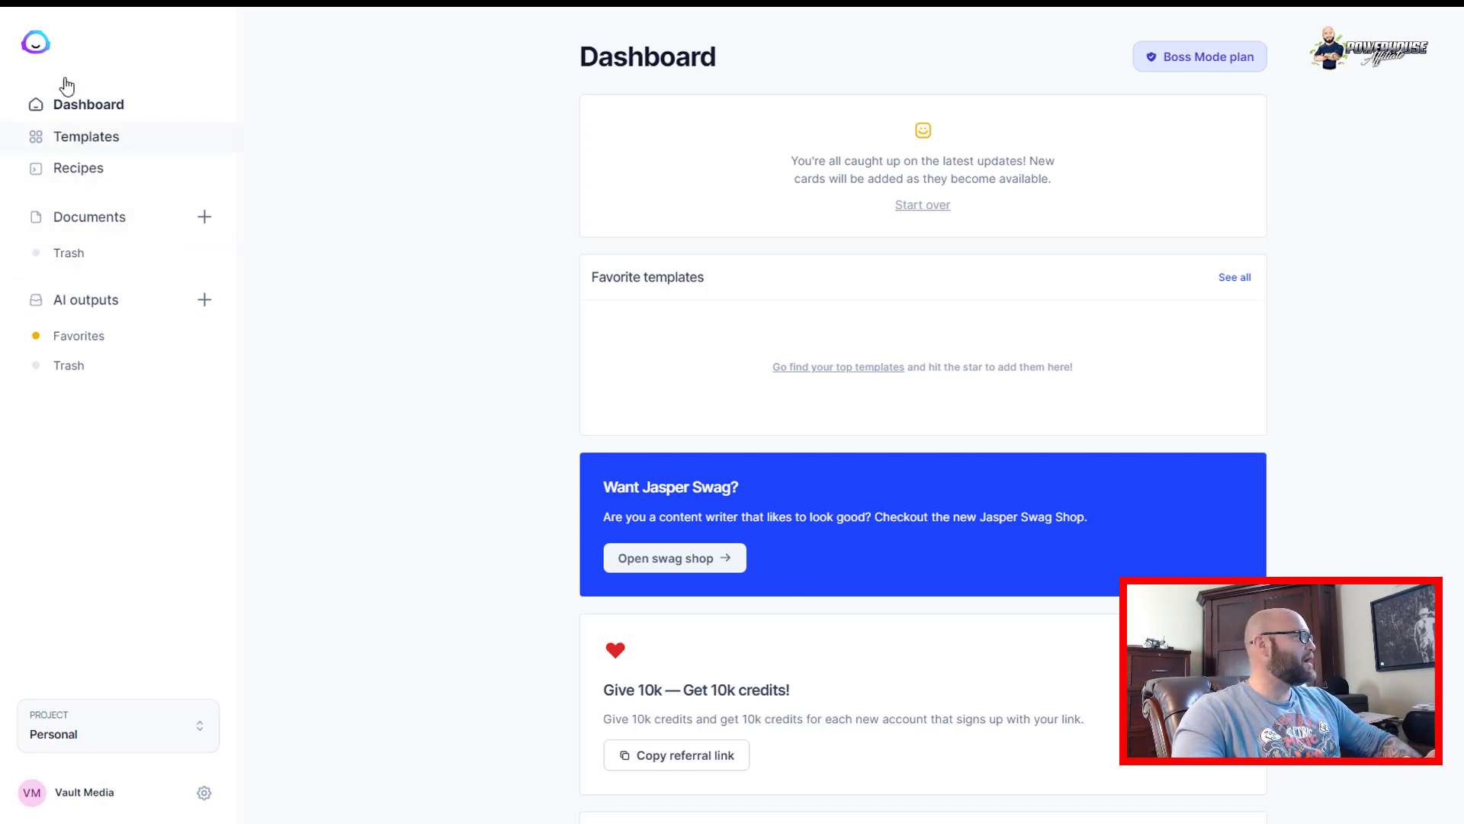
{"action": "left_click", "coordinate": [71, 137]}
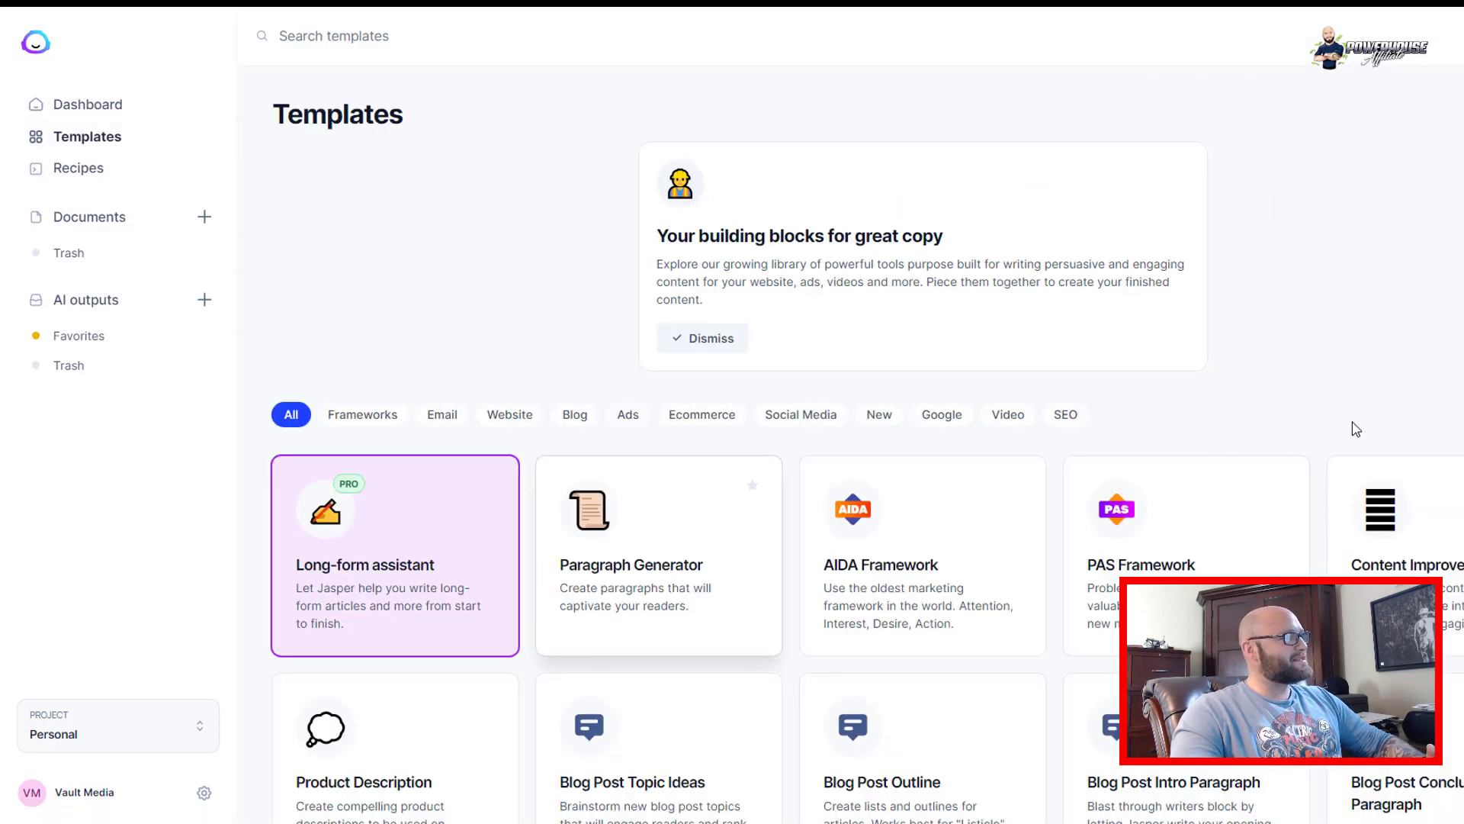
{"action": "scroll", "coordinate": [1373, 414], "scroll_direction": "down", "scroll_amount": 3}
{"action": "scroll", "coordinate": [1373, 415], "scroll_direction": "down", "scroll_amount": 3}
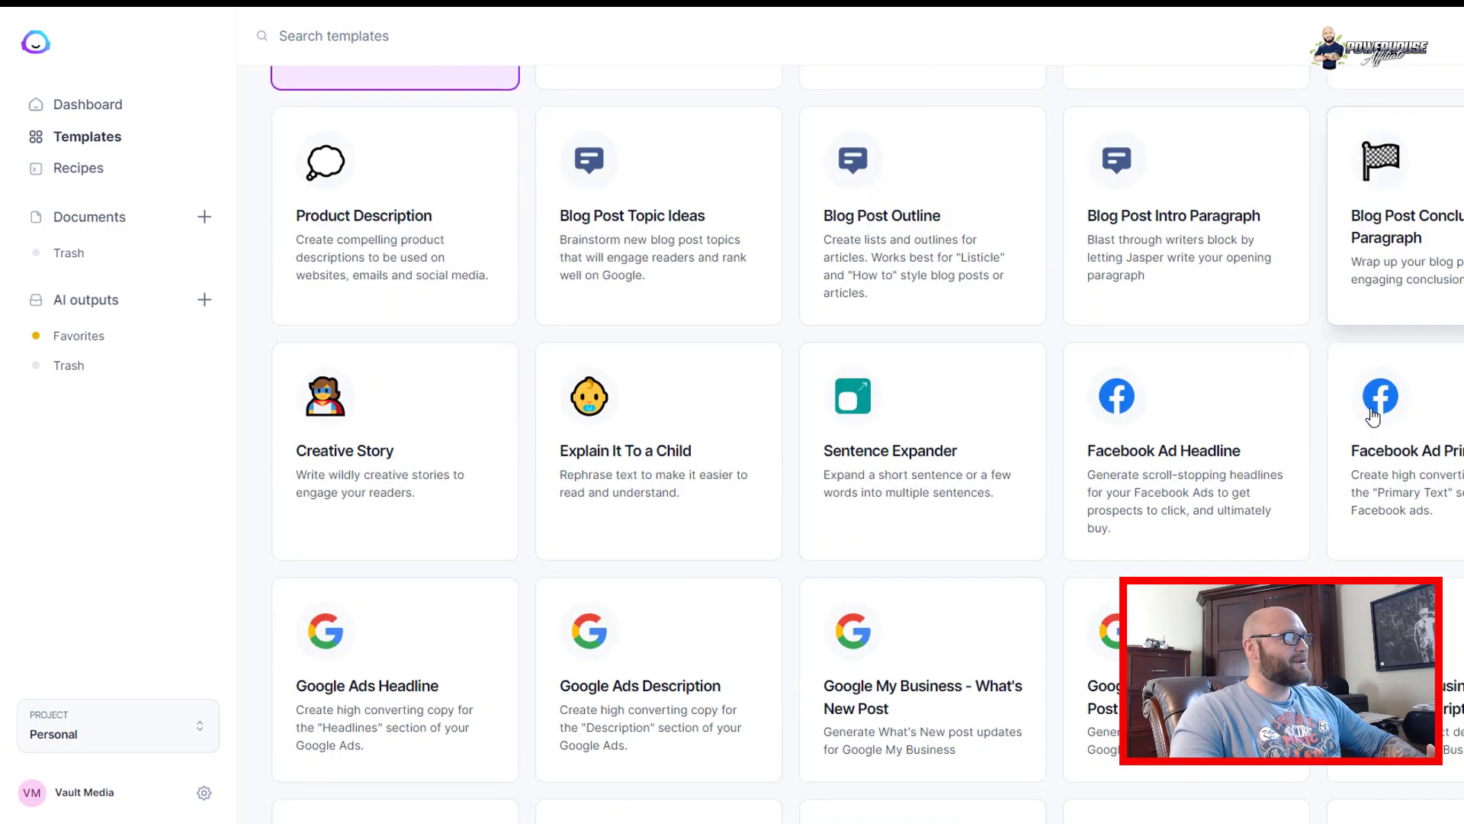
{"action": "scroll", "coordinate": [1375, 414], "scroll_direction": "down", "scroll_amount": 3}
{"action": "scroll", "coordinate": [1374, 415], "scroll_direction": "down", "scroll_amount": 3}
{"action": "scroll", "coordinate": [1374, 414], "scroll_direction": "down", "scroll_amount": 2}
{"action": "scroll", "coordinate": [1372, 418], "scroll_direction": "down", "scroll_amount": 1}
{"action": "scroll", "coordinate": [1372, 418], "scroll_direction": "down", "scroll_amount": 1}
{"action": "scroll", "coordinate": [1372, 418], "scroll_direction": "down", "scroll_amount": 1}
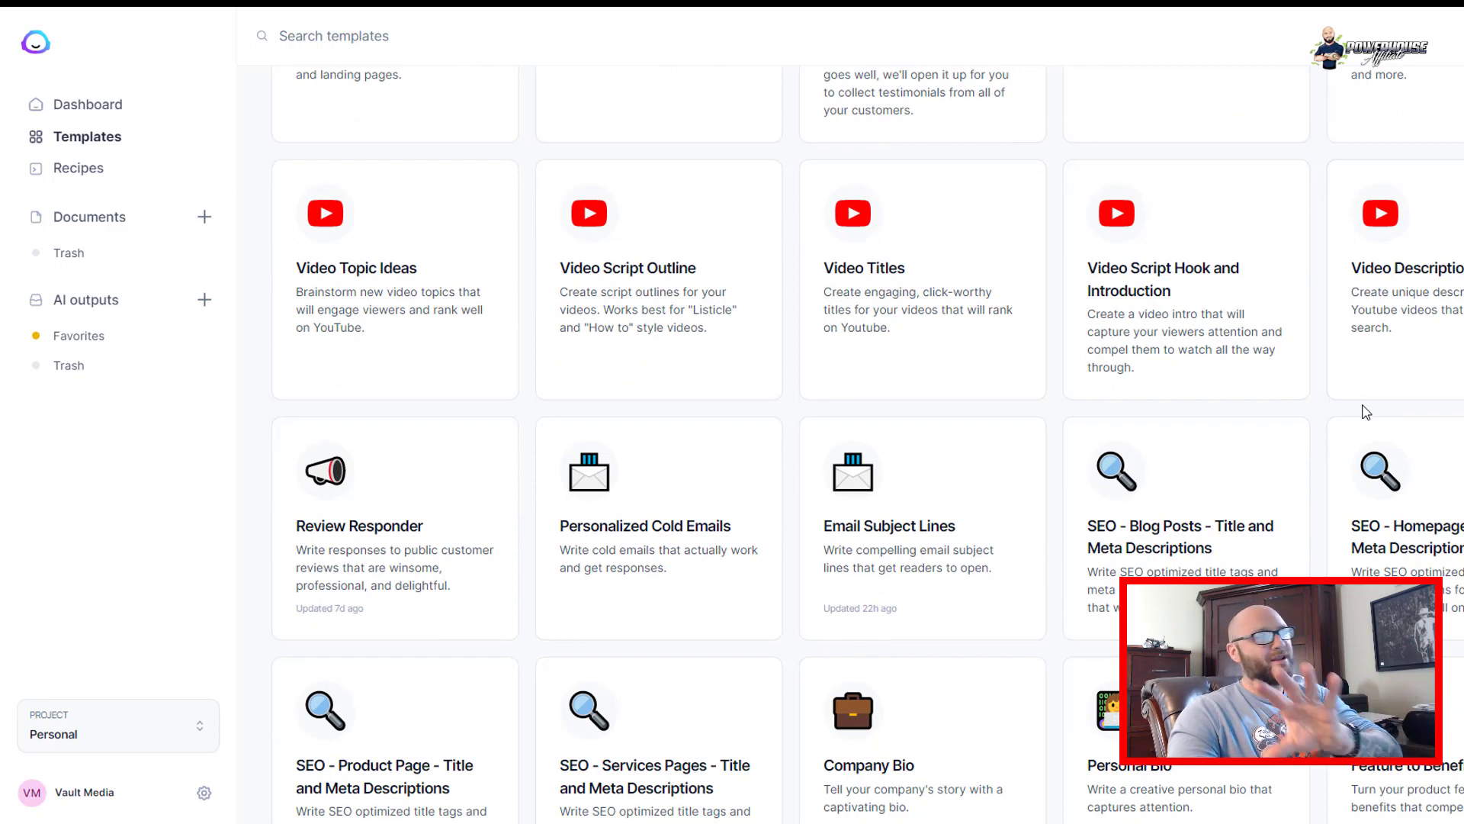
{"action": "scroll", "coordinate": [1365, 412], "scroll_direction": "down", "scroll_amount": 1}
{"action": "scroll", "coordinate": [1365, 413], "scroll_direction": "up", "scroll_amount": 2}
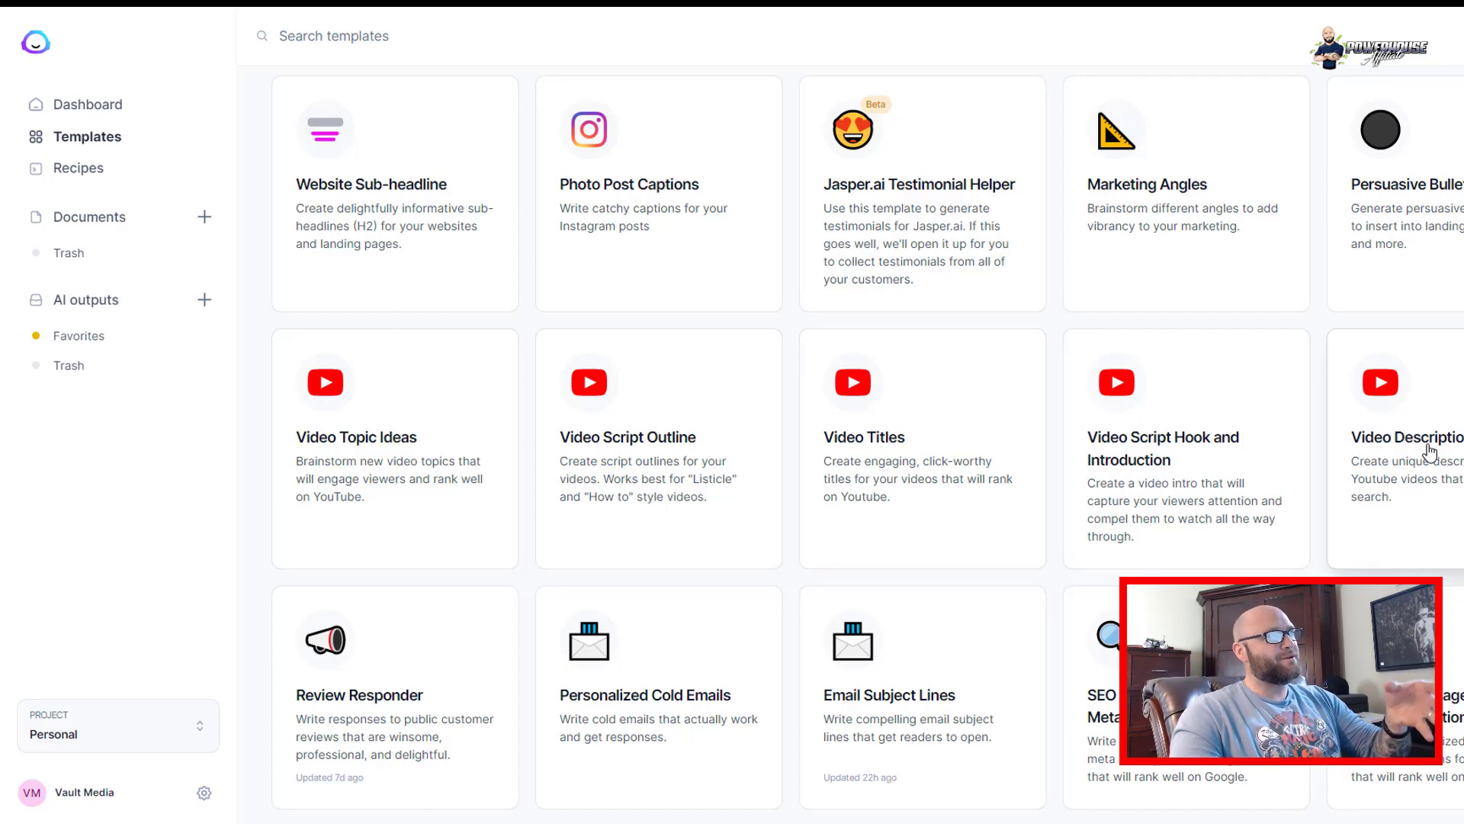
{"action": "scroll", "coordinate": [1414, 448], "scroll_direction": "up", "scroll_amount": 5}
{"action": "scroll", "coordinate": [1415, 448], "scroll_direction": "up", "scroll_amount": 1}
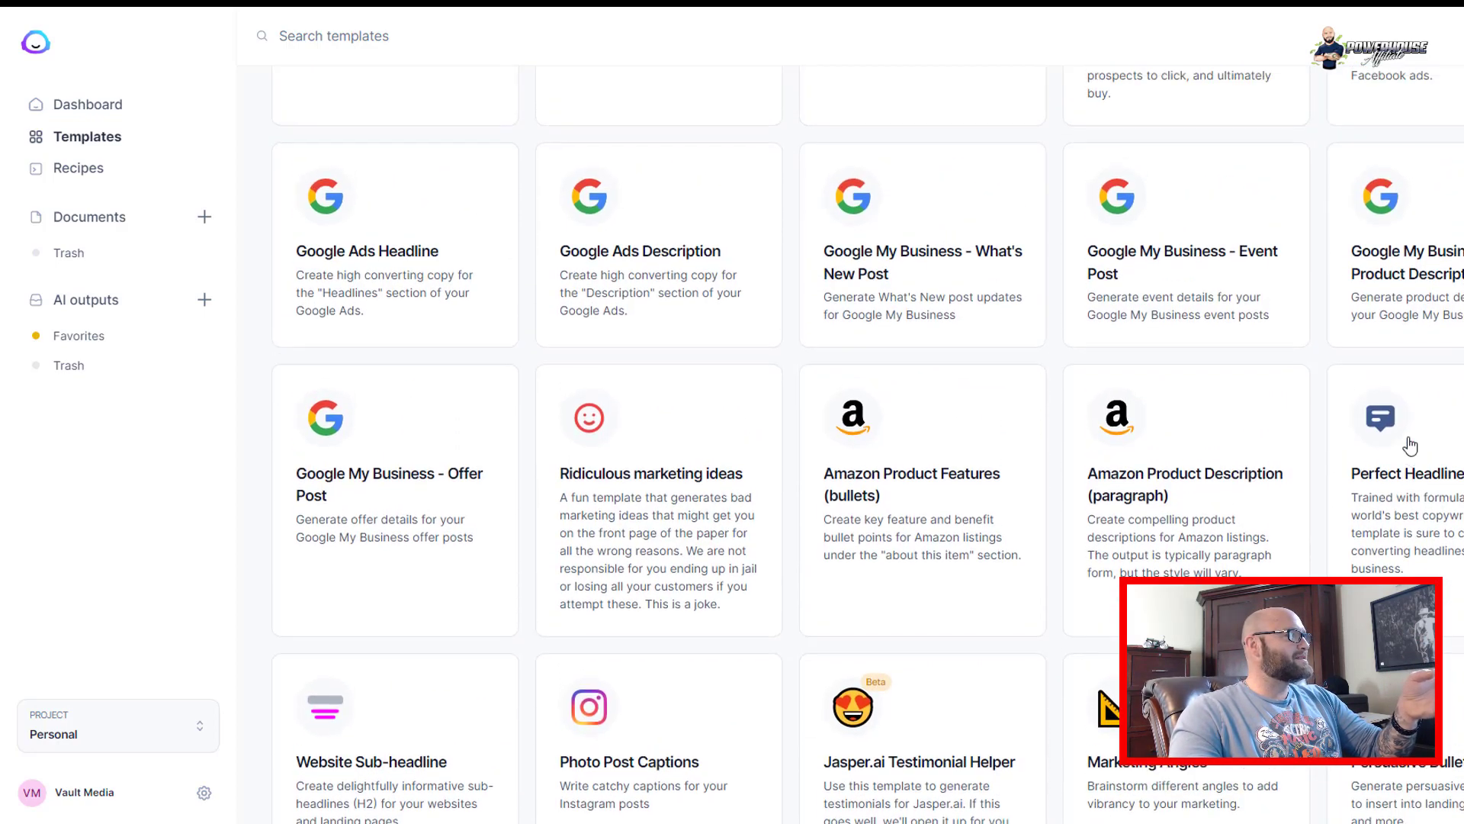
{"action": "scroll", "coordinate": [881, 320], "scroll_direction": "up", "scroll_amount": 2}
{"action": "scroll", "coordinate": [835, 332], "scroll_direction": "up", "scroll_amount": 4}
{"action": "scroll", "coordinate": [835, 332], "scroll_direction": "up", "scroll_amount": 4}
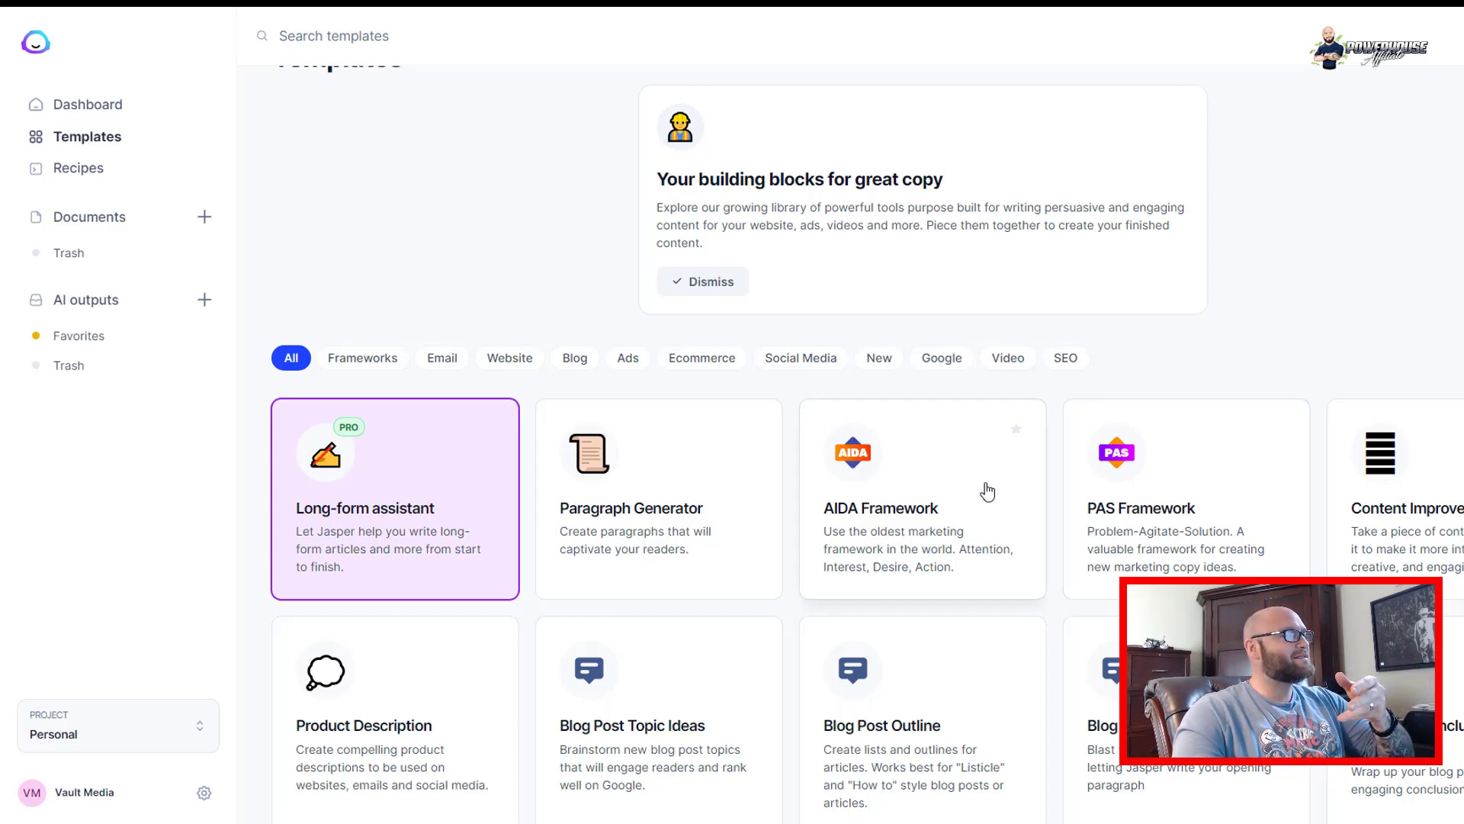
{"action": "left_click", "coordinate": [371, 517]}
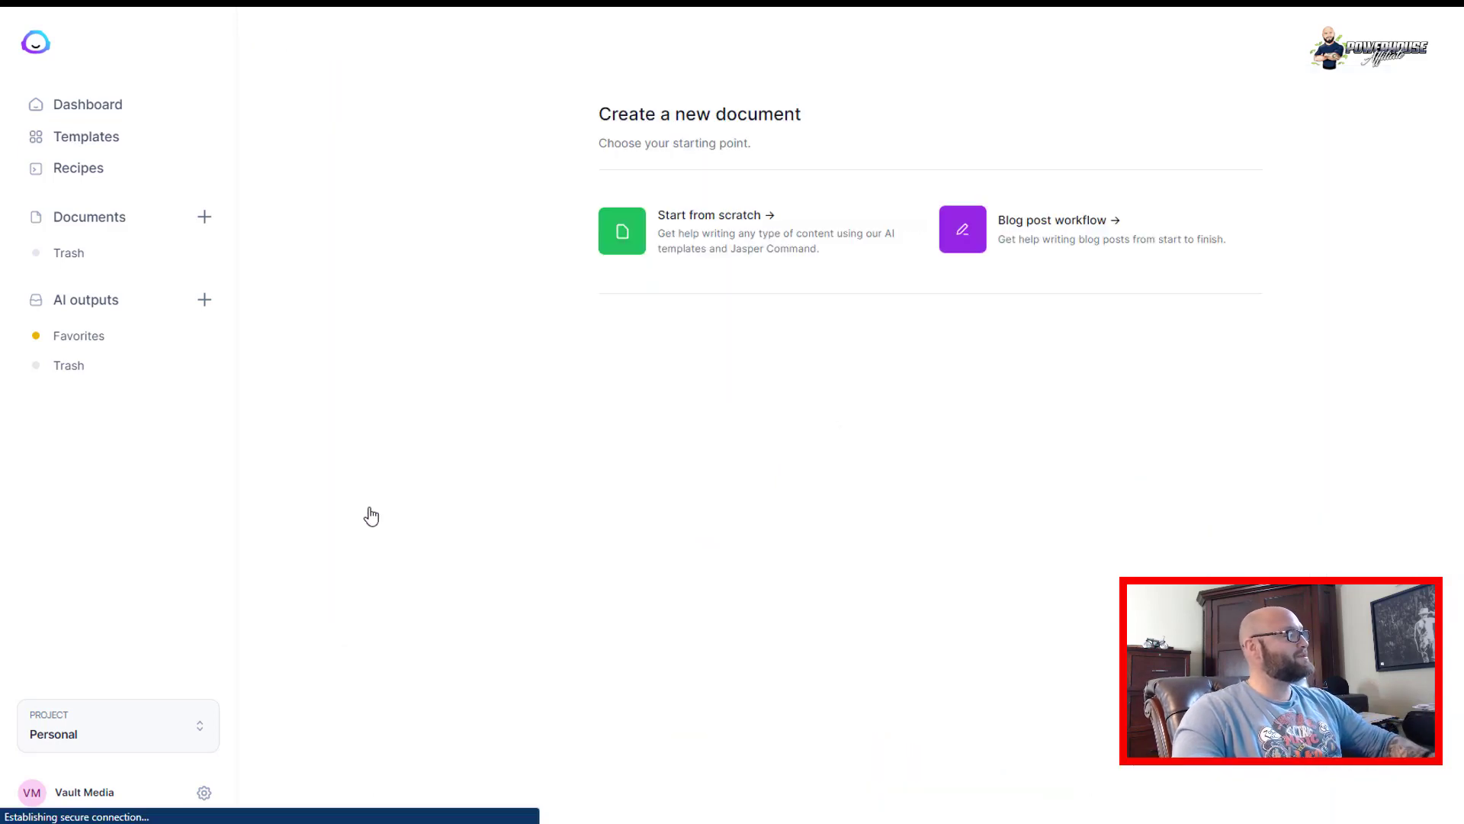
Start from scratch and title the document '11+ Tips on How to get a girlfriend'
{"action": "left_click", "coordinate": [707, 227]}
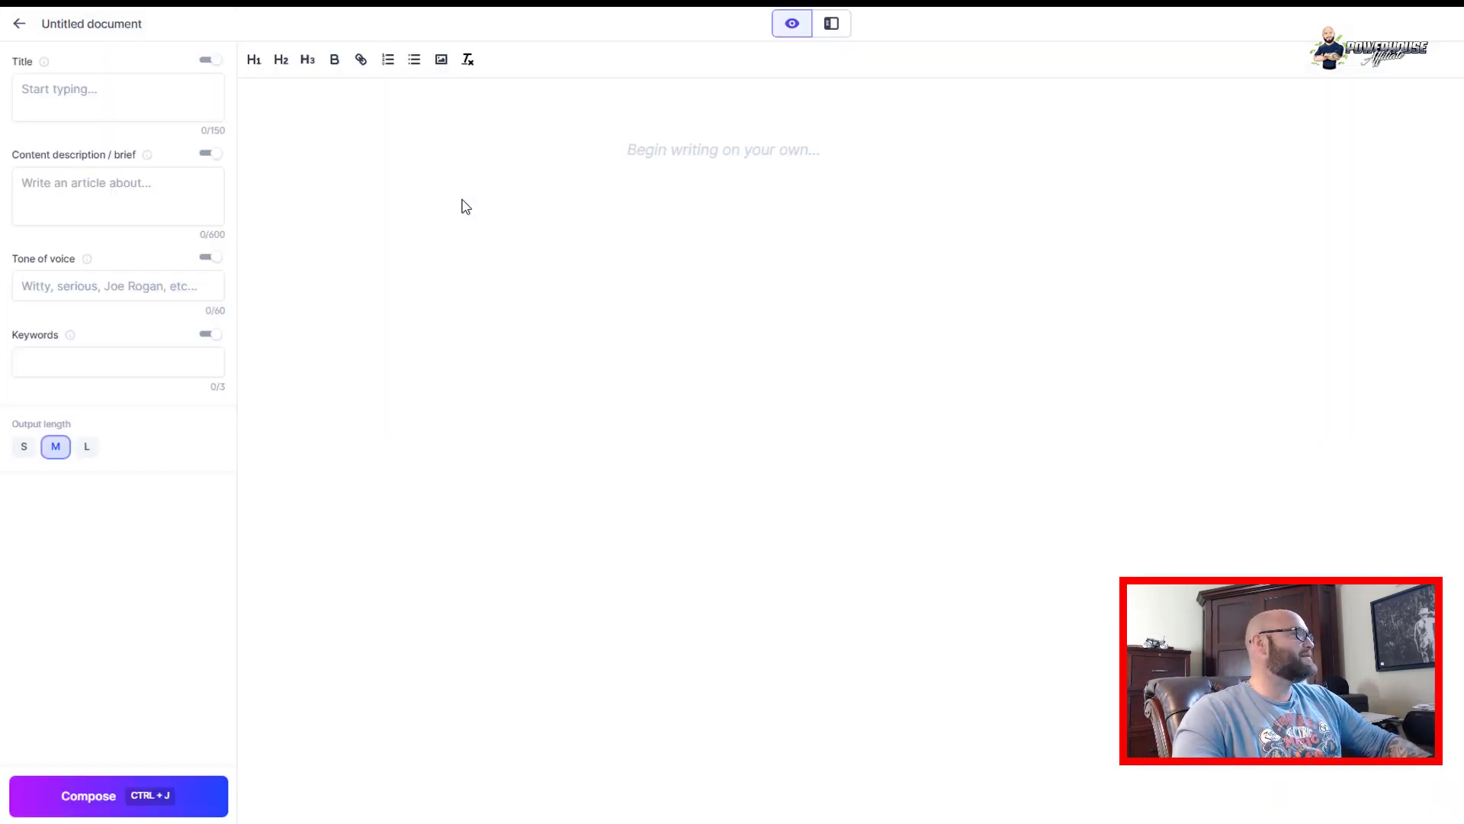
{"action": "left_click", "coordinate": [50, 87]}
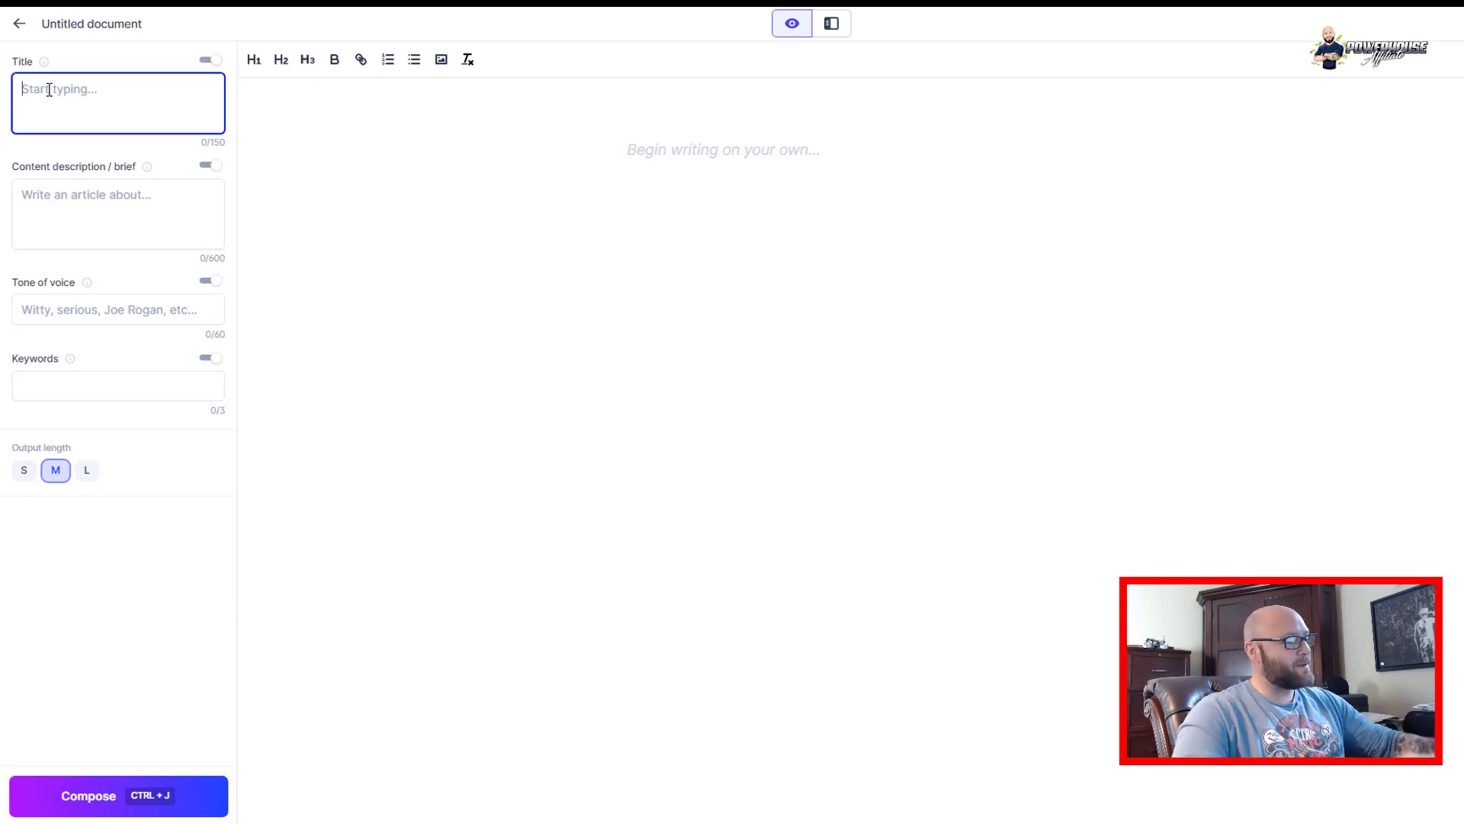
{"action": "type", "text": "11+ how to get a girlfriend"}
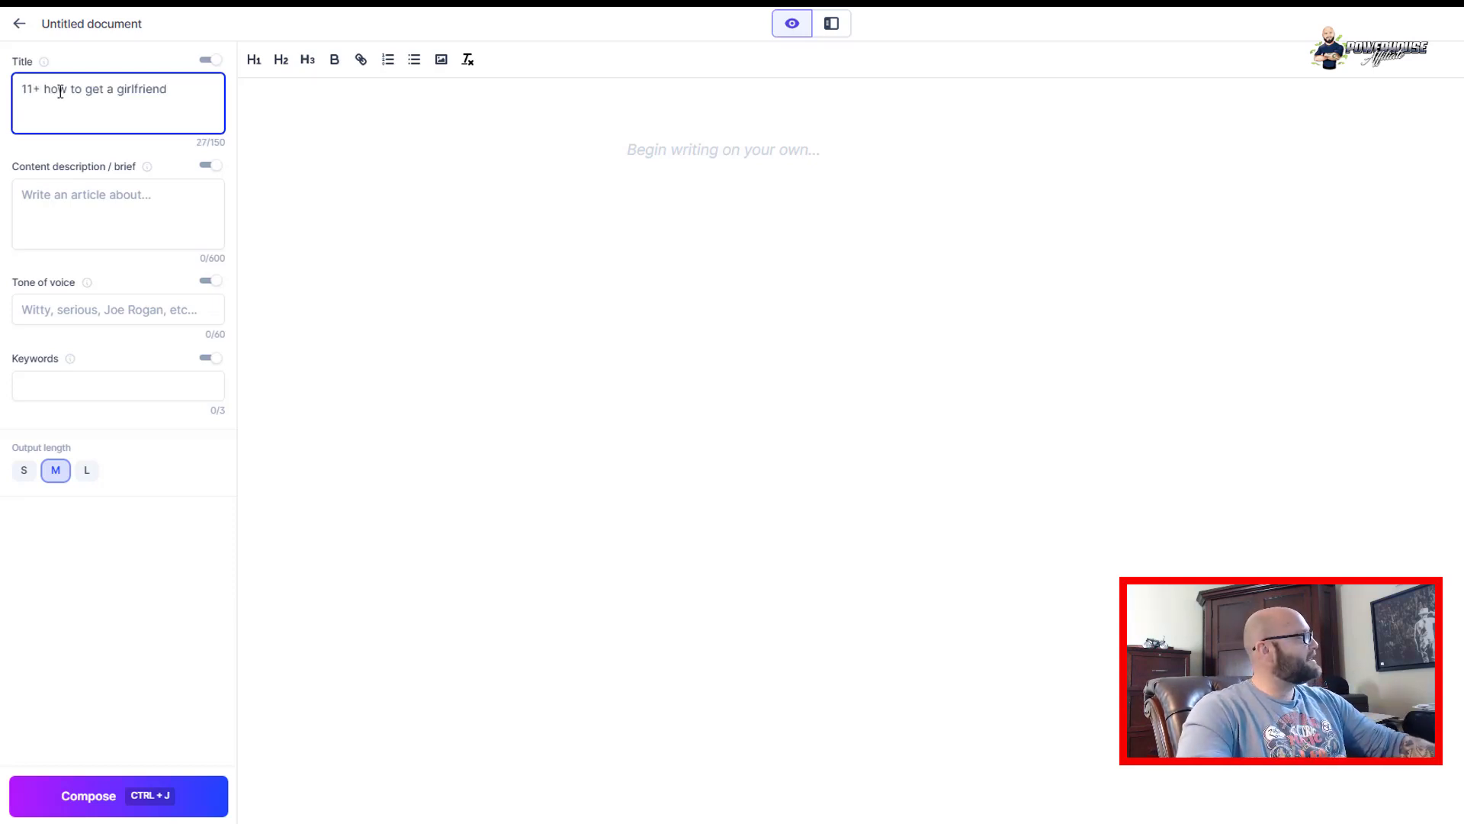
{"action": "type", "text": "Tips "}
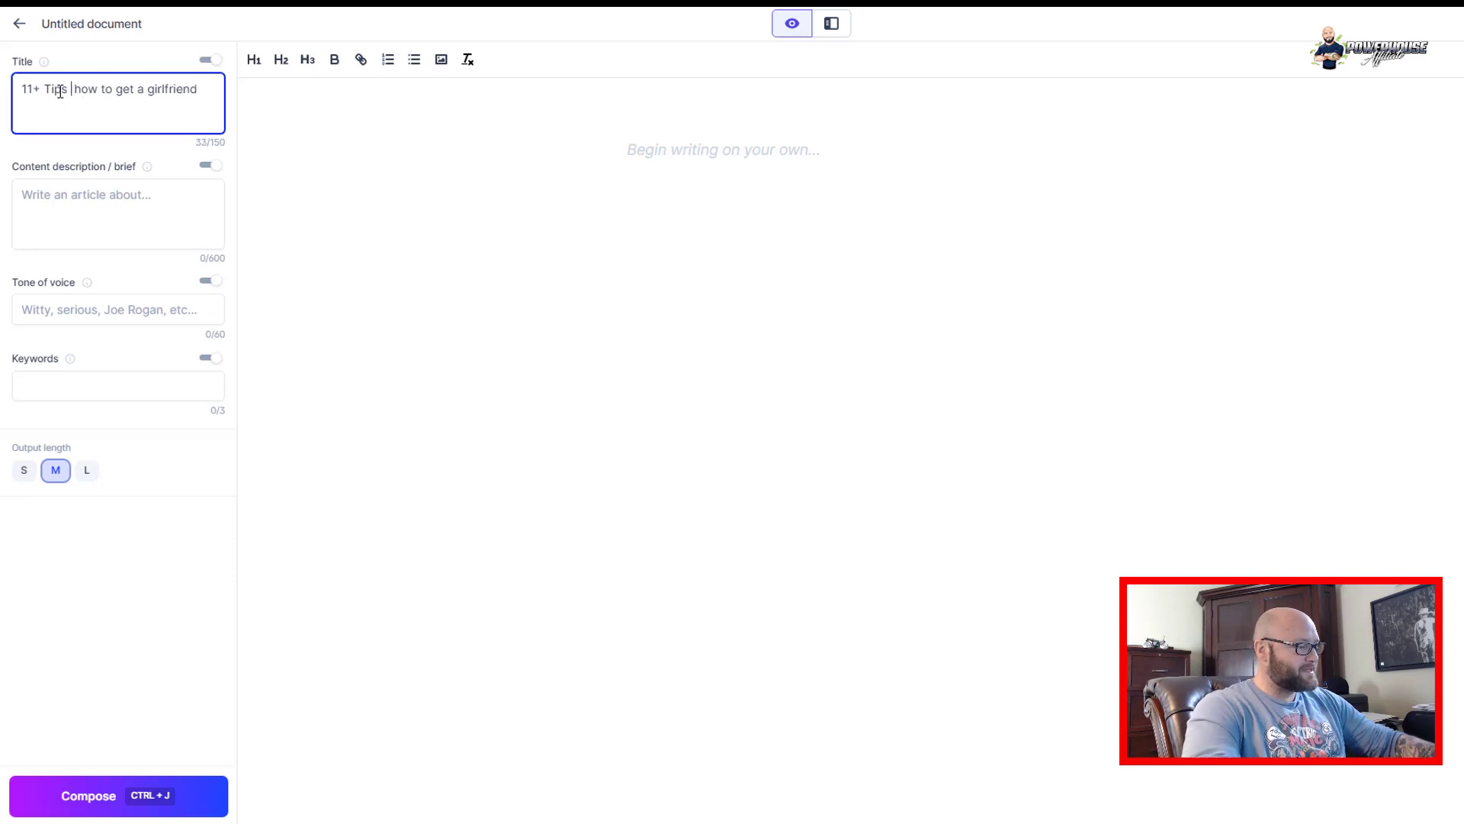
{"action": "type", "text": "onow"}
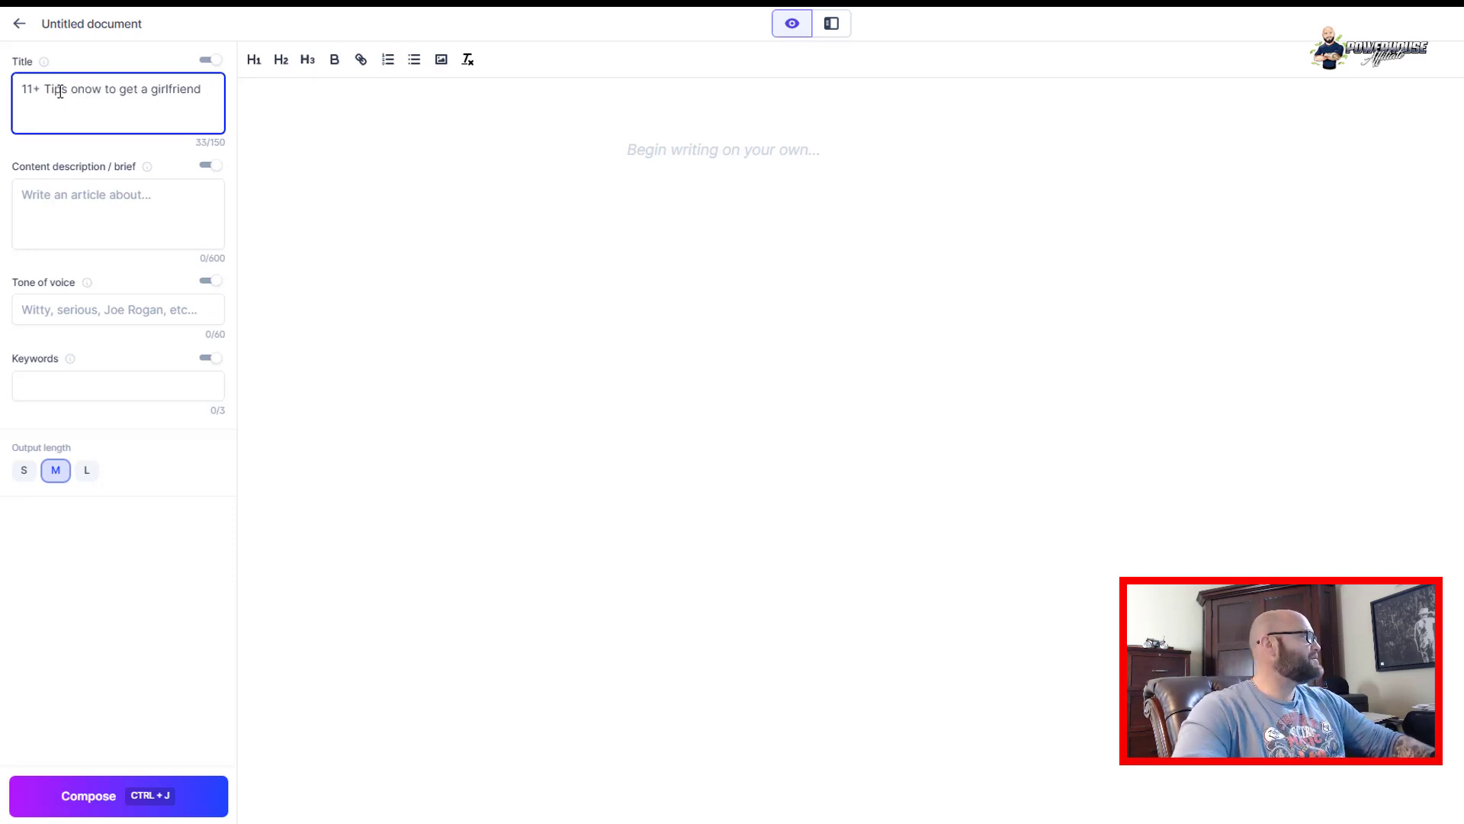
{"action": "key", "text": "Delete"}
{"action": "type", "text": "H"}
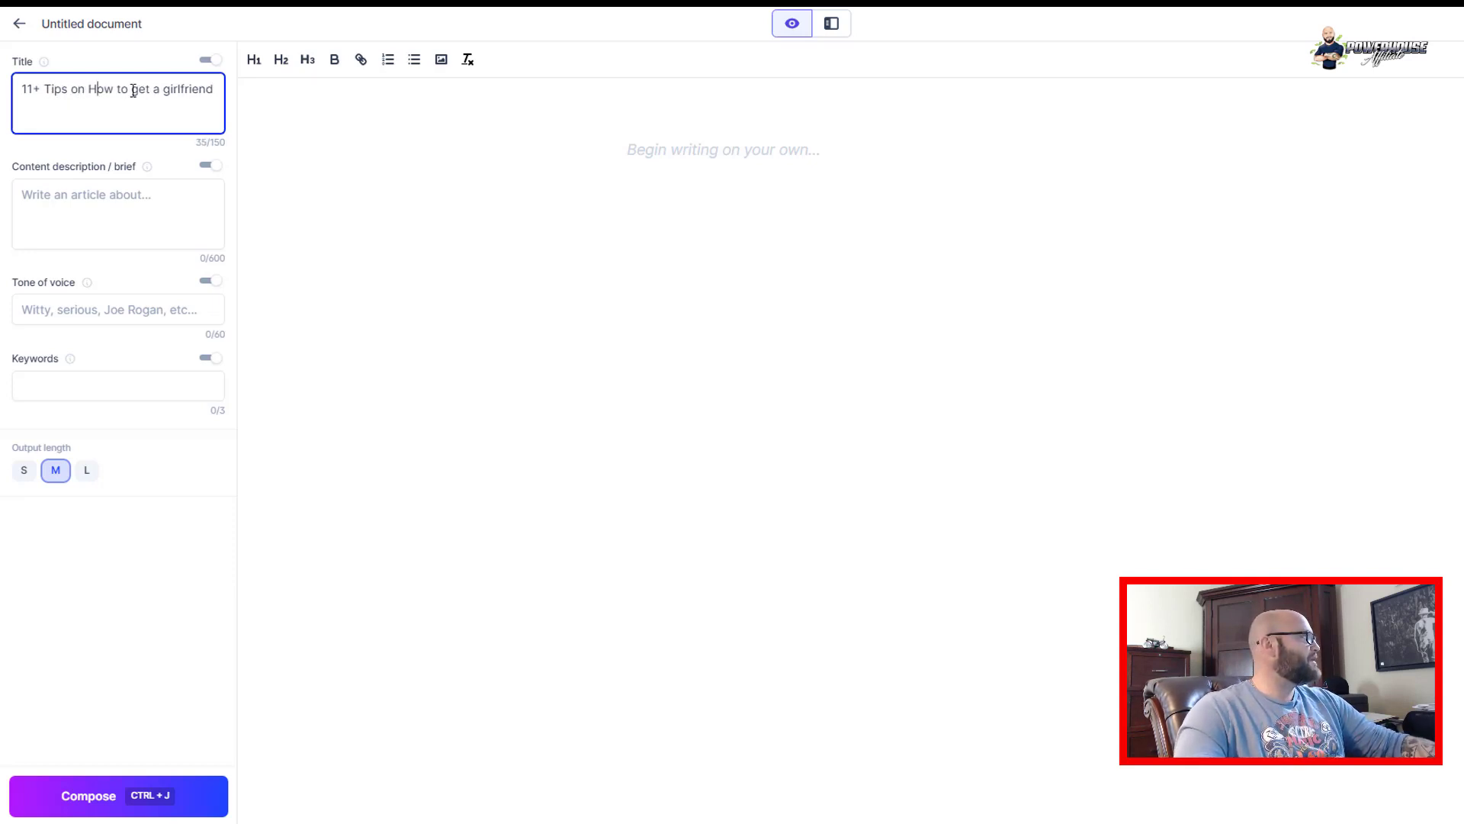
{"action": "type", "text": "G"}
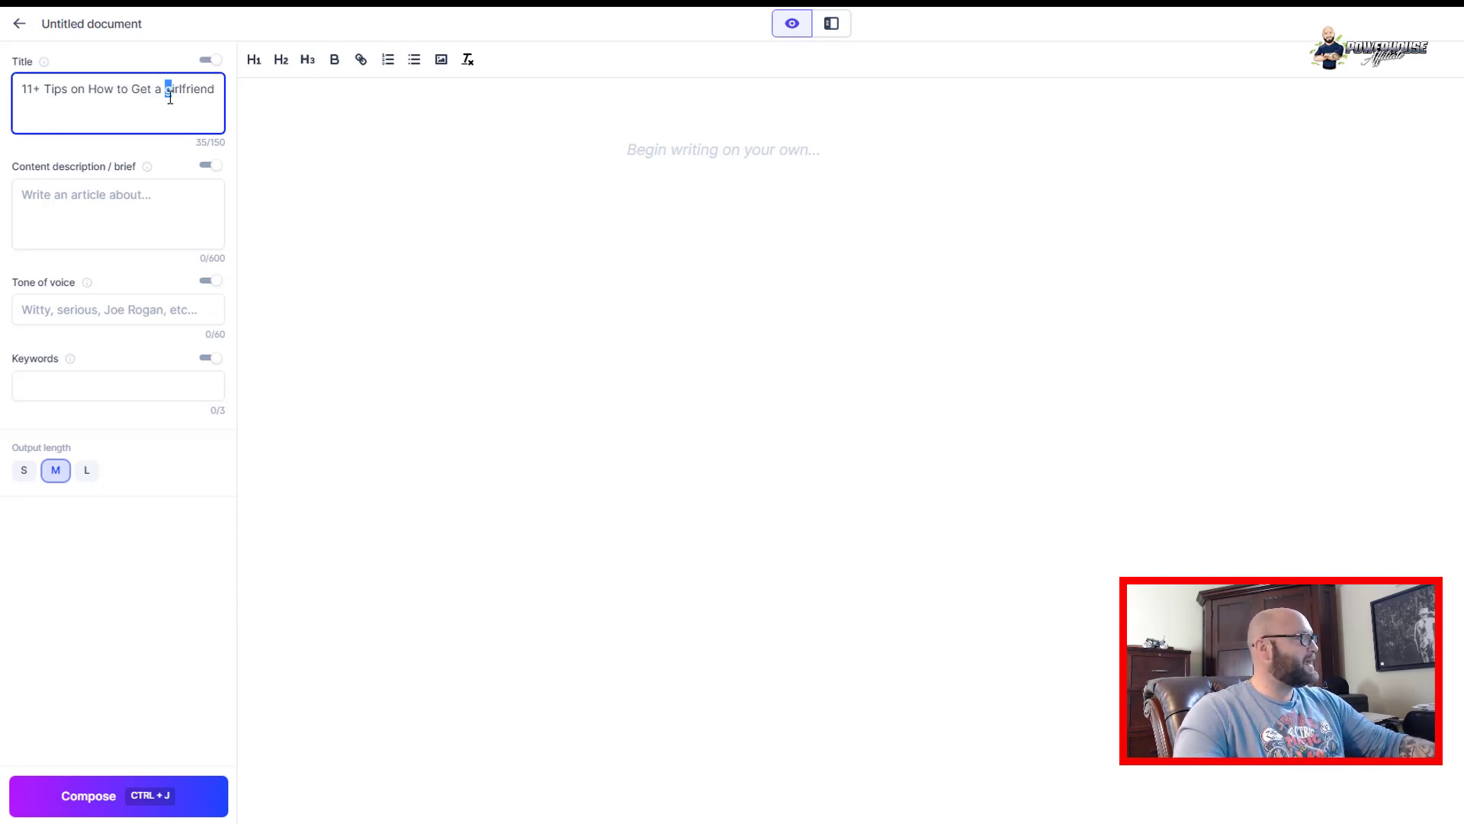
{"action": "type", "text": "G"}
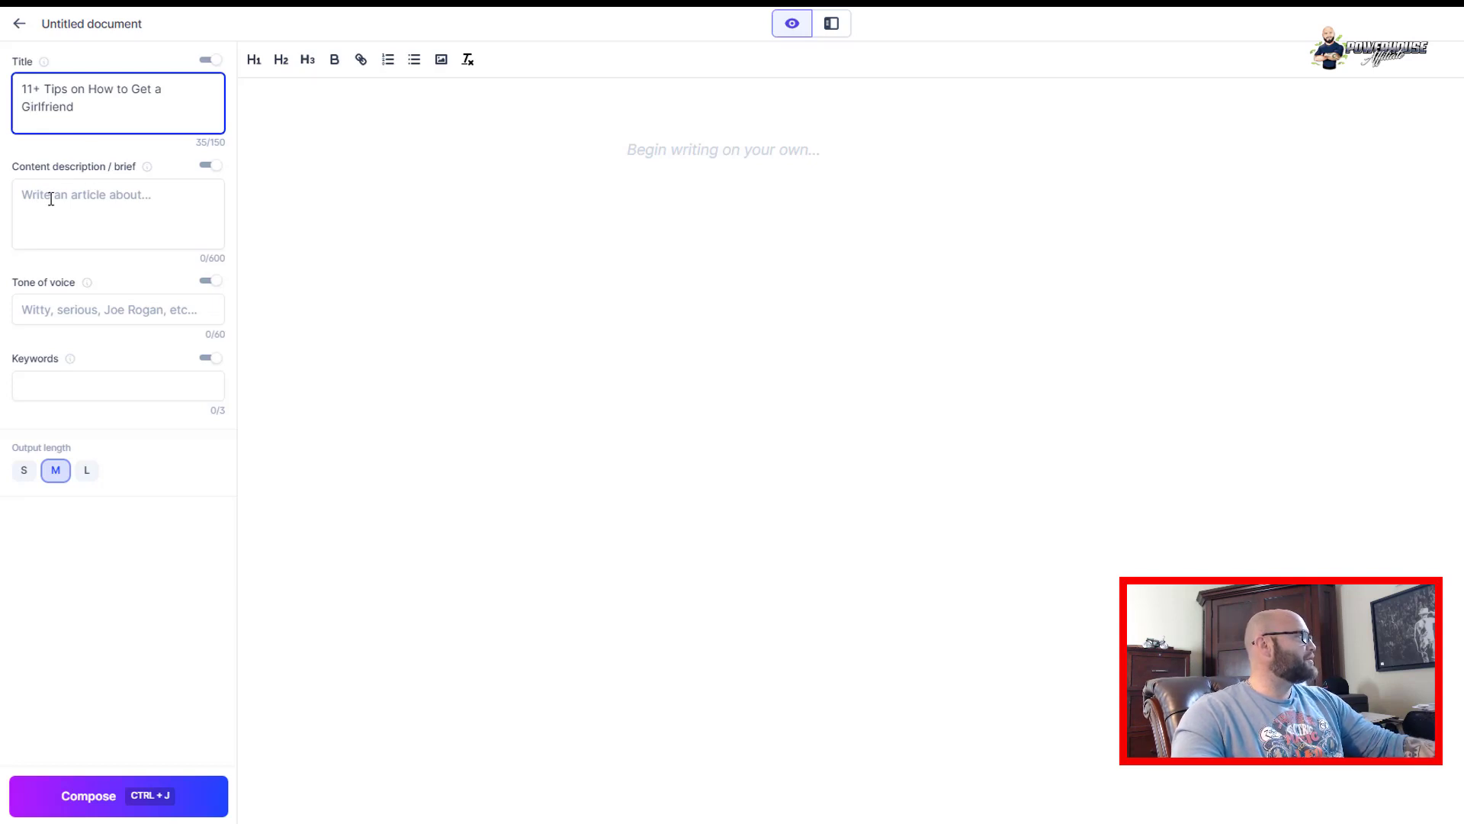
Set the brief 'Write about 11 tips for men to get a girlfriend' with witty tone
{"action": "left_click", "coordinate": [51, 198]}
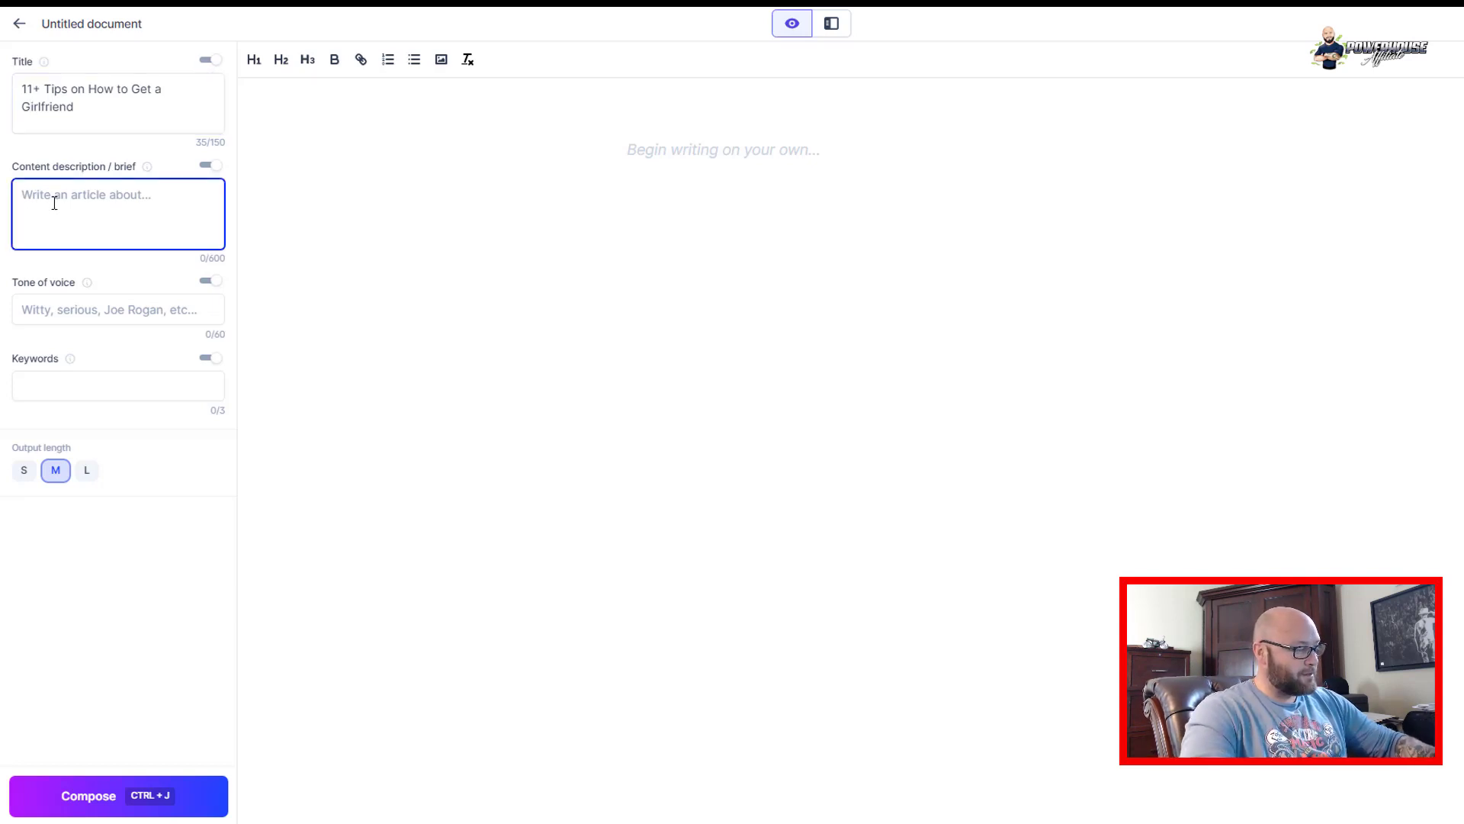
{"action": "type", "text": "We"}
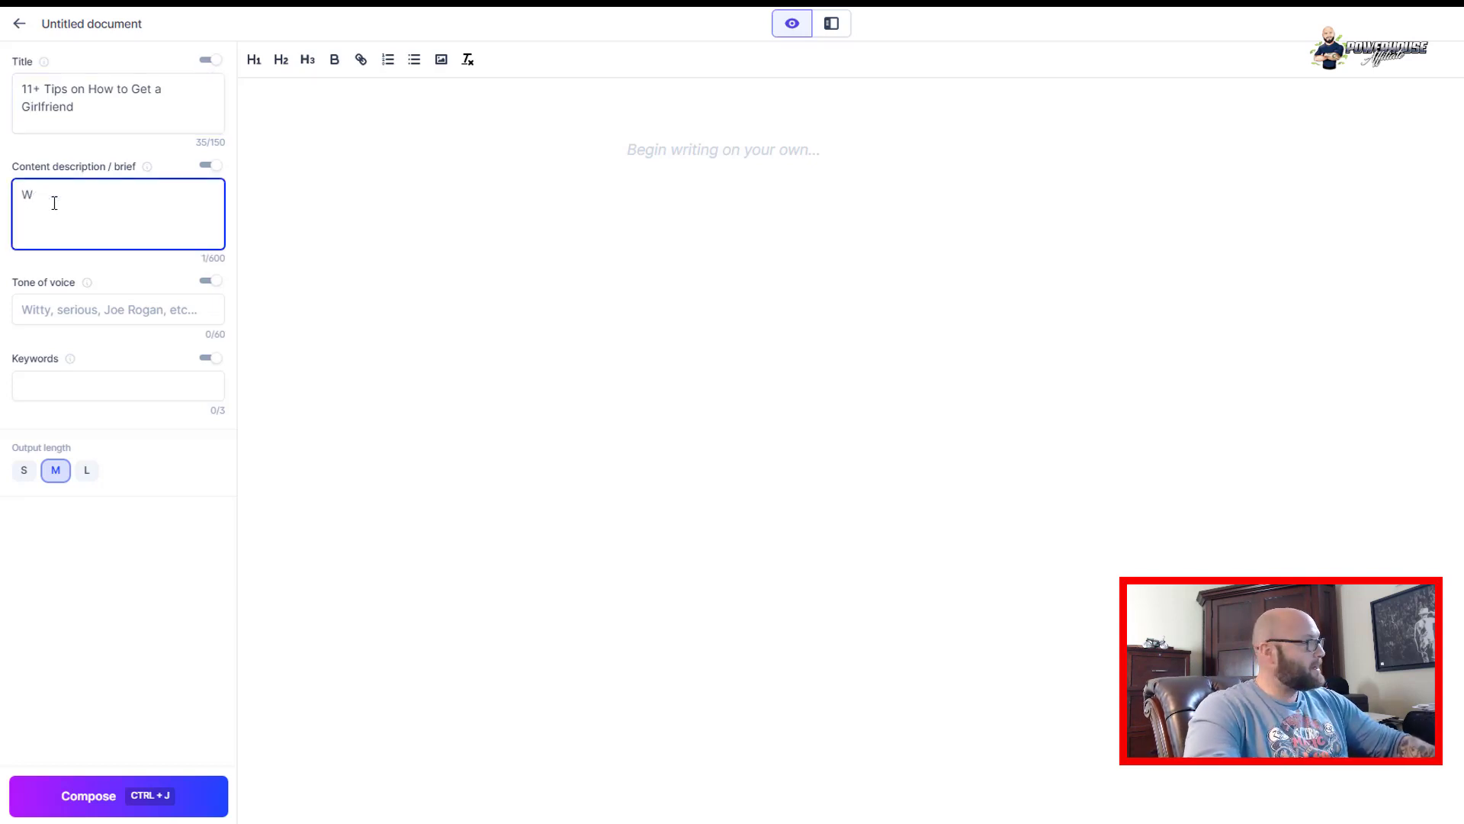
{"action": "key", "text": "BackSpace"}
{"action": "type", "text": "W"}
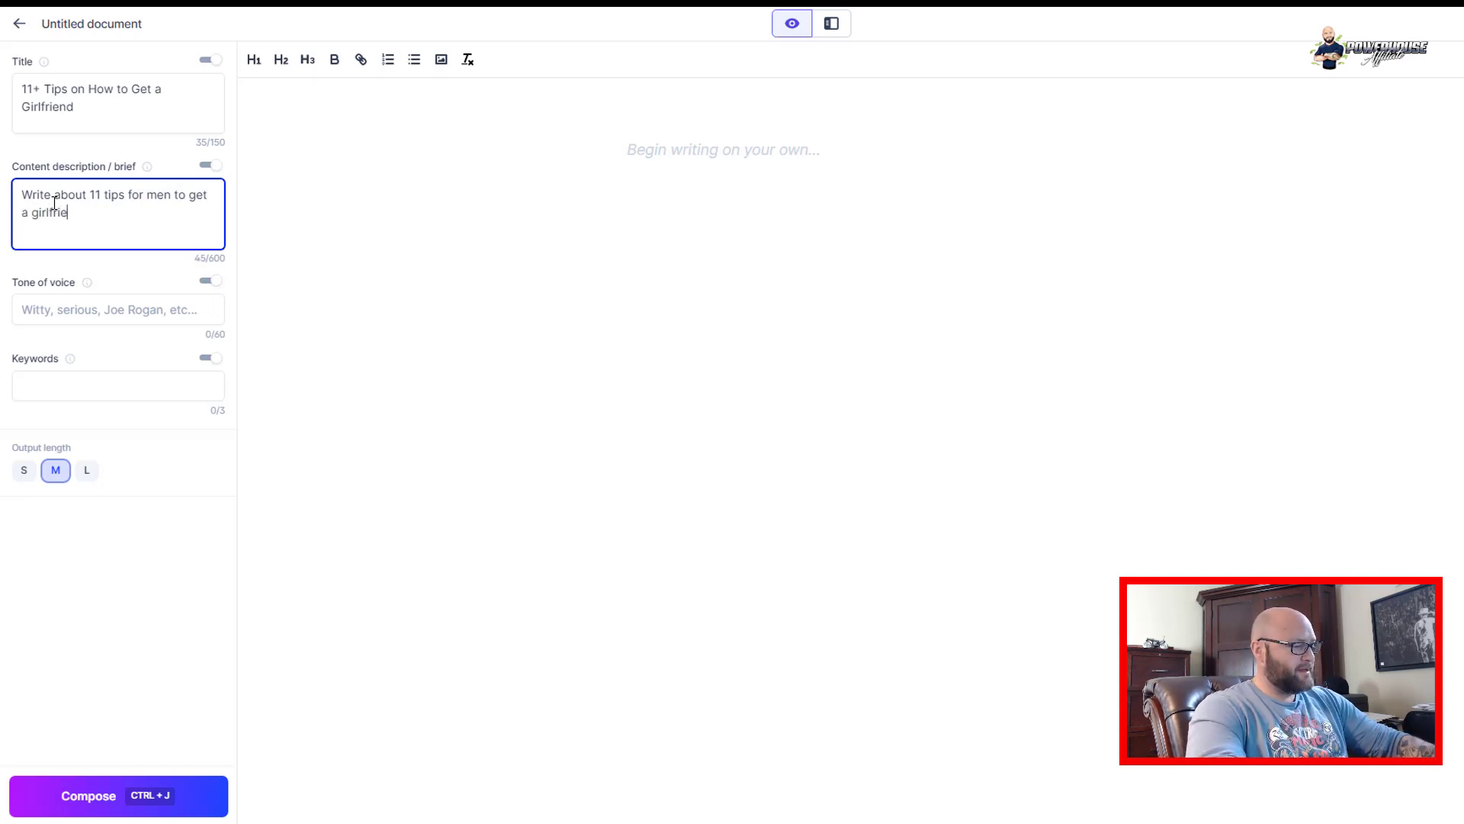
{"action": "left_click", "coordinate": [52, 311]}
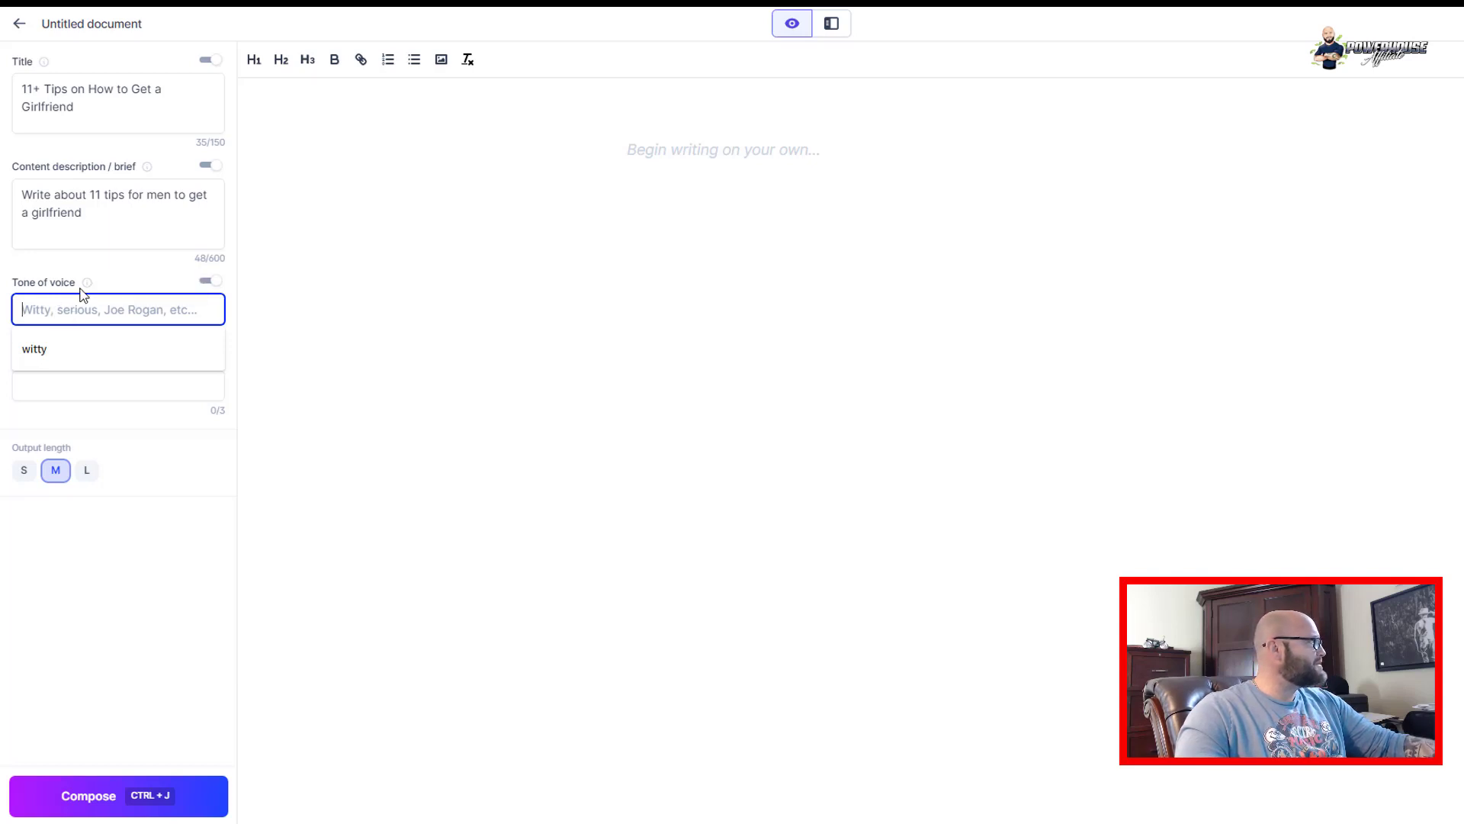
{"action": "type", "text": "wit"}
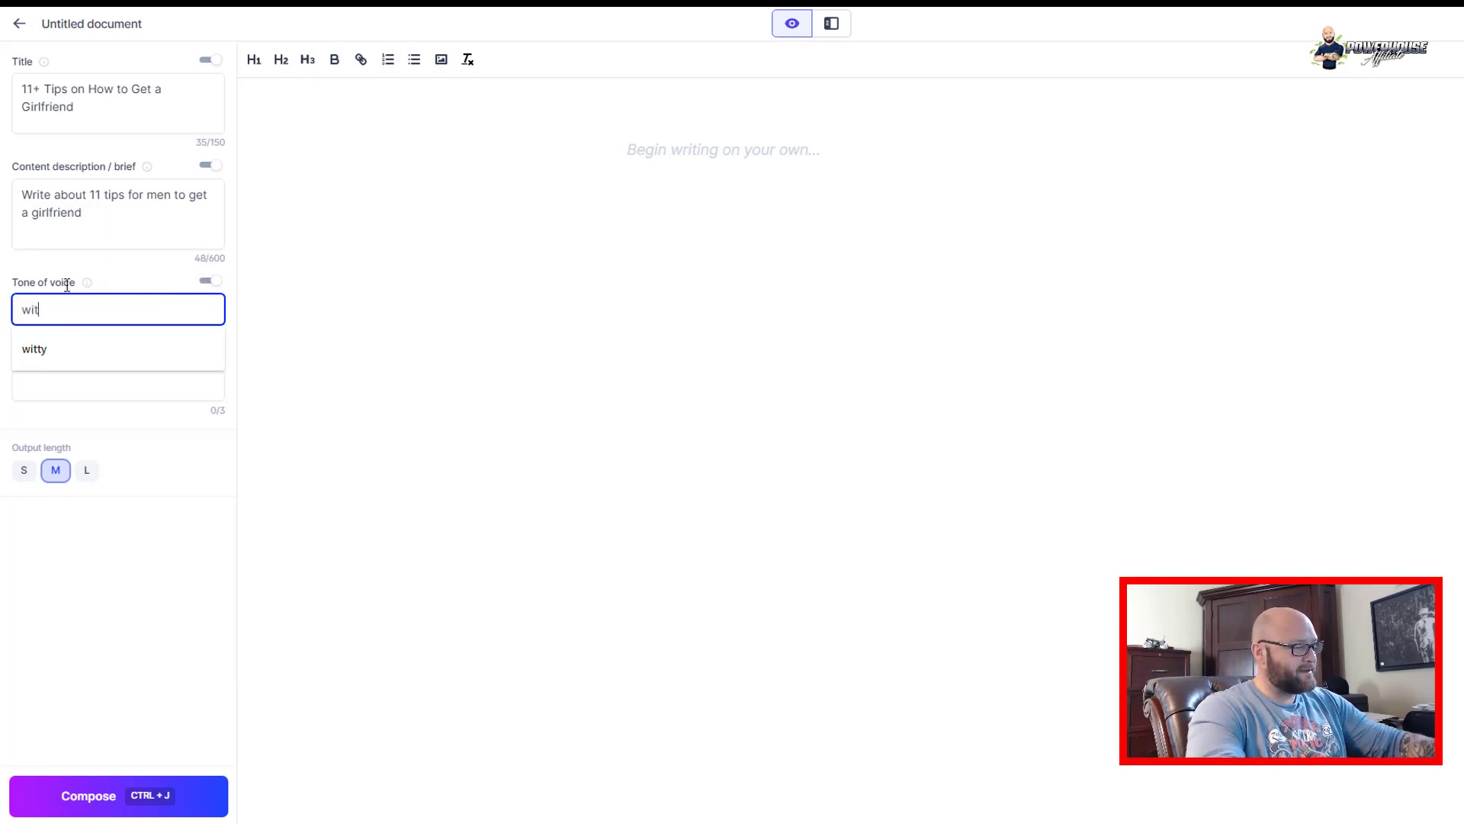
{"action": "type", "text": "ty"}
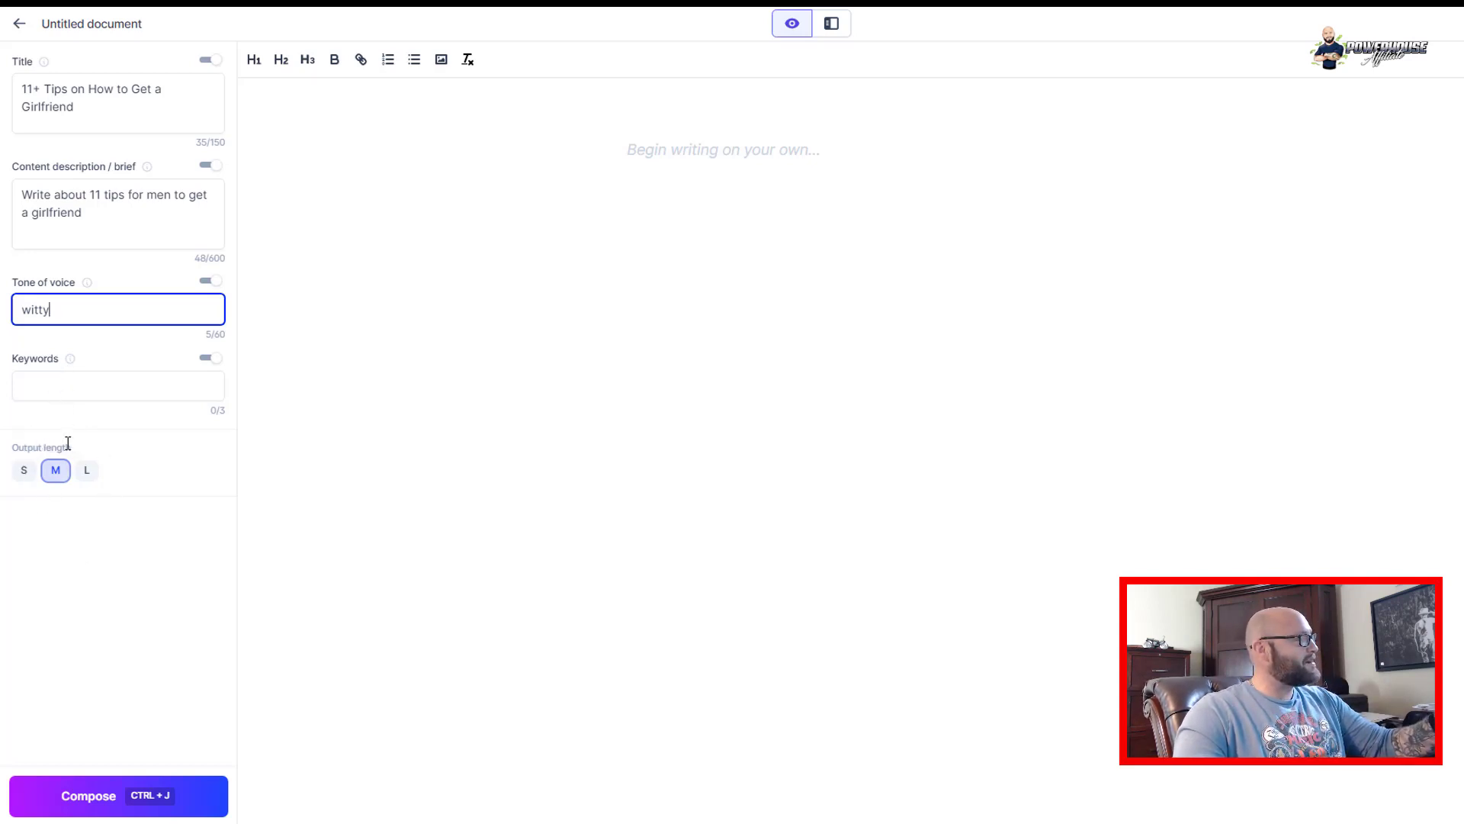
{"action": "left_click", "coordinate": [643, 152]}
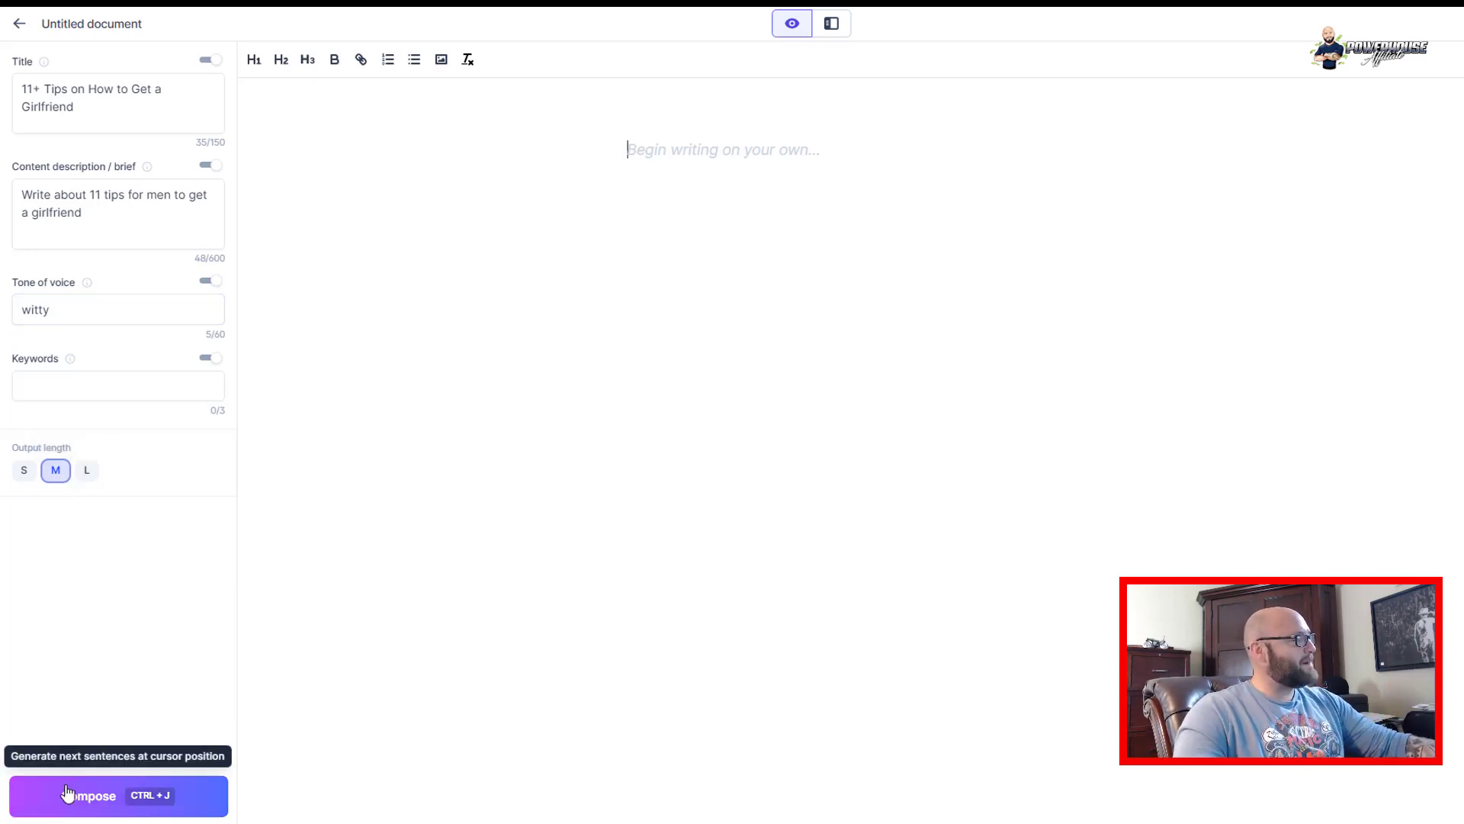
Discard the first generated draft and begin the introduction with 'So you want'
{"action": "left_click", "coordinate": [89, 802]}
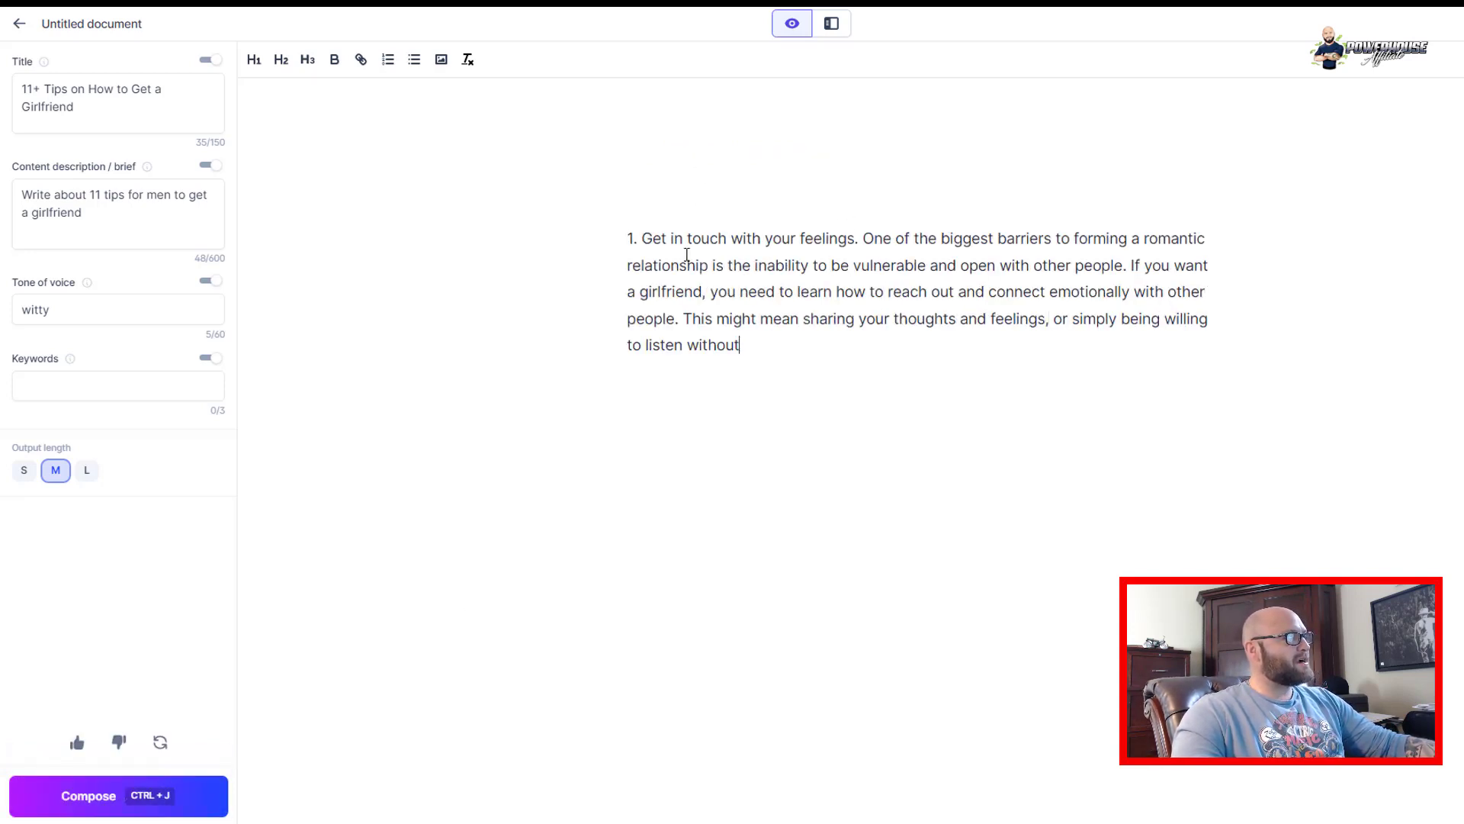
{"action": "key", "text": "ctrl+a"}
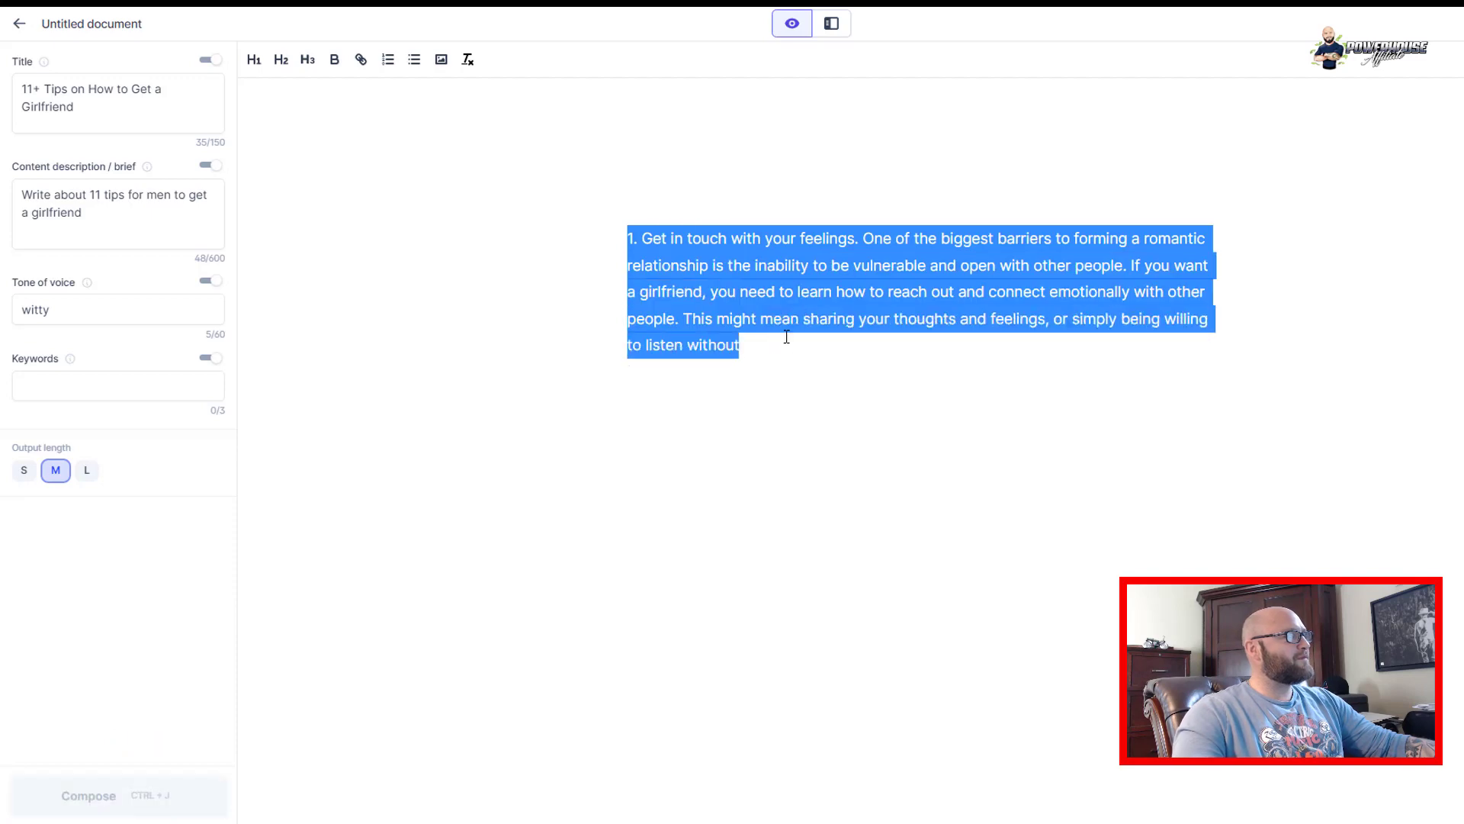
{"action": "key", "text": "Delete"}
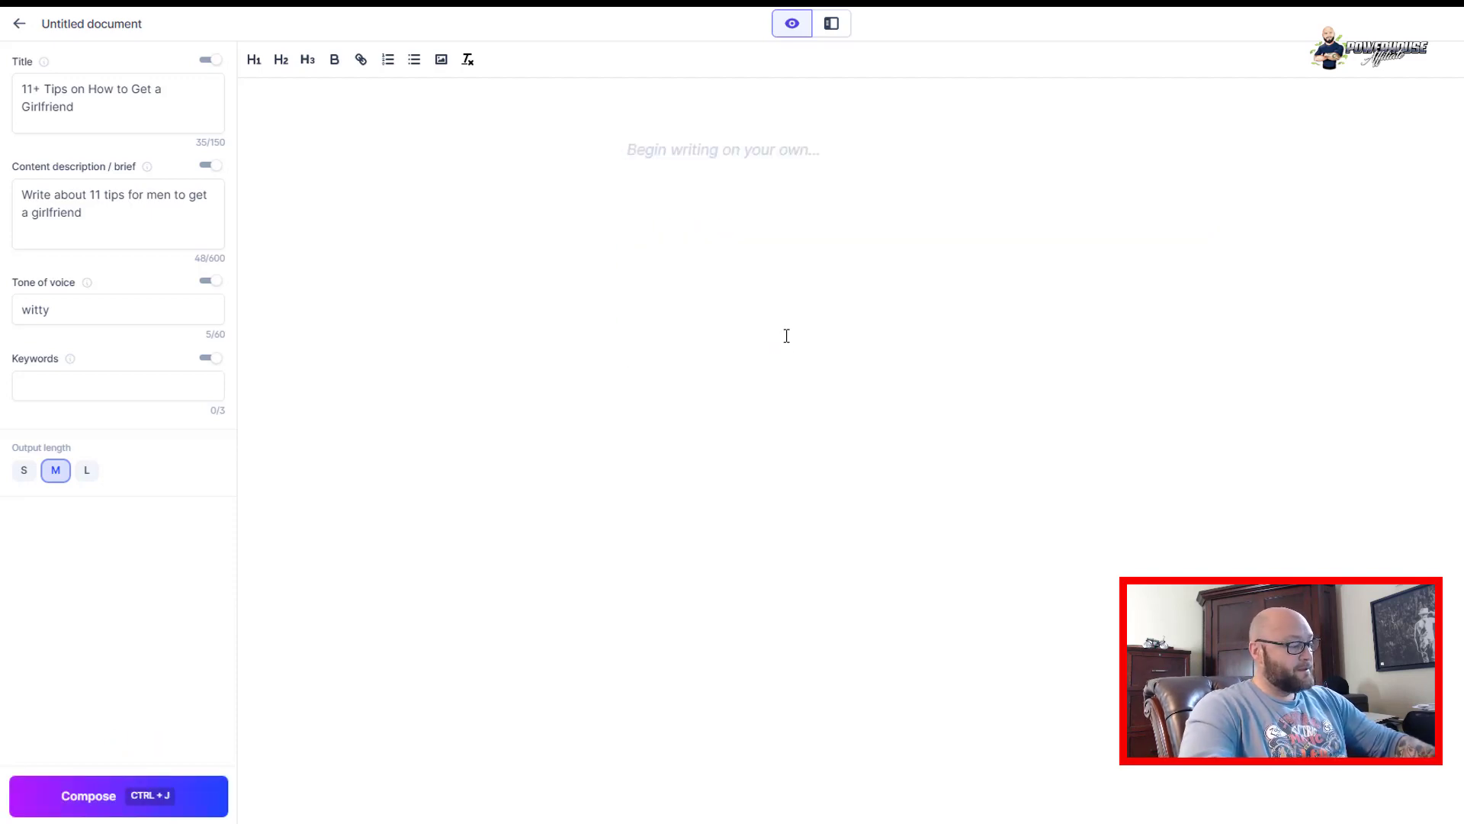
{"action": "type", "text": "So you wanty"}
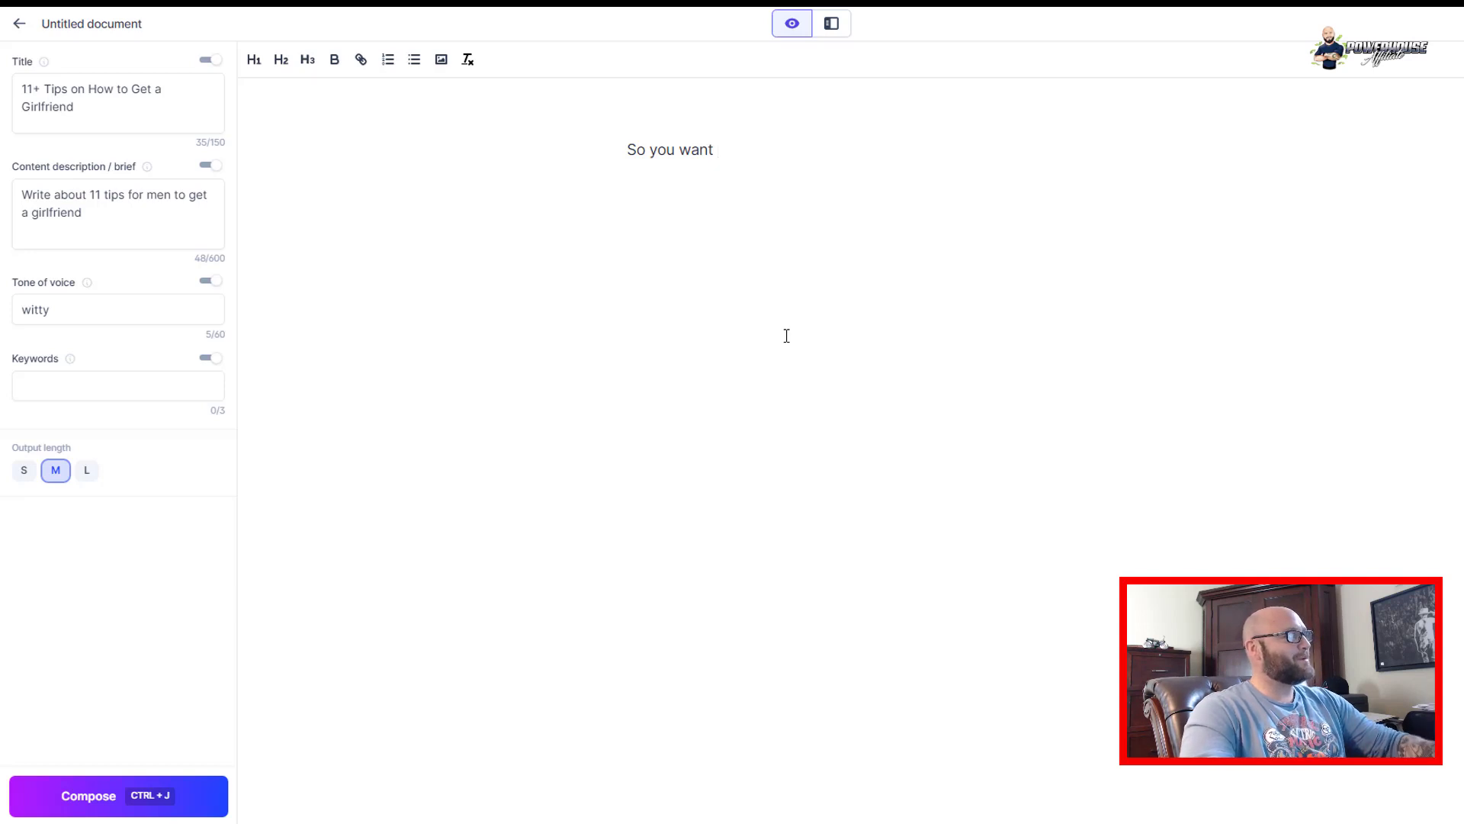
{"action": "key", "text": "ctrl+j"}
{"action": "left_click", "coordinate": [71, 792]}
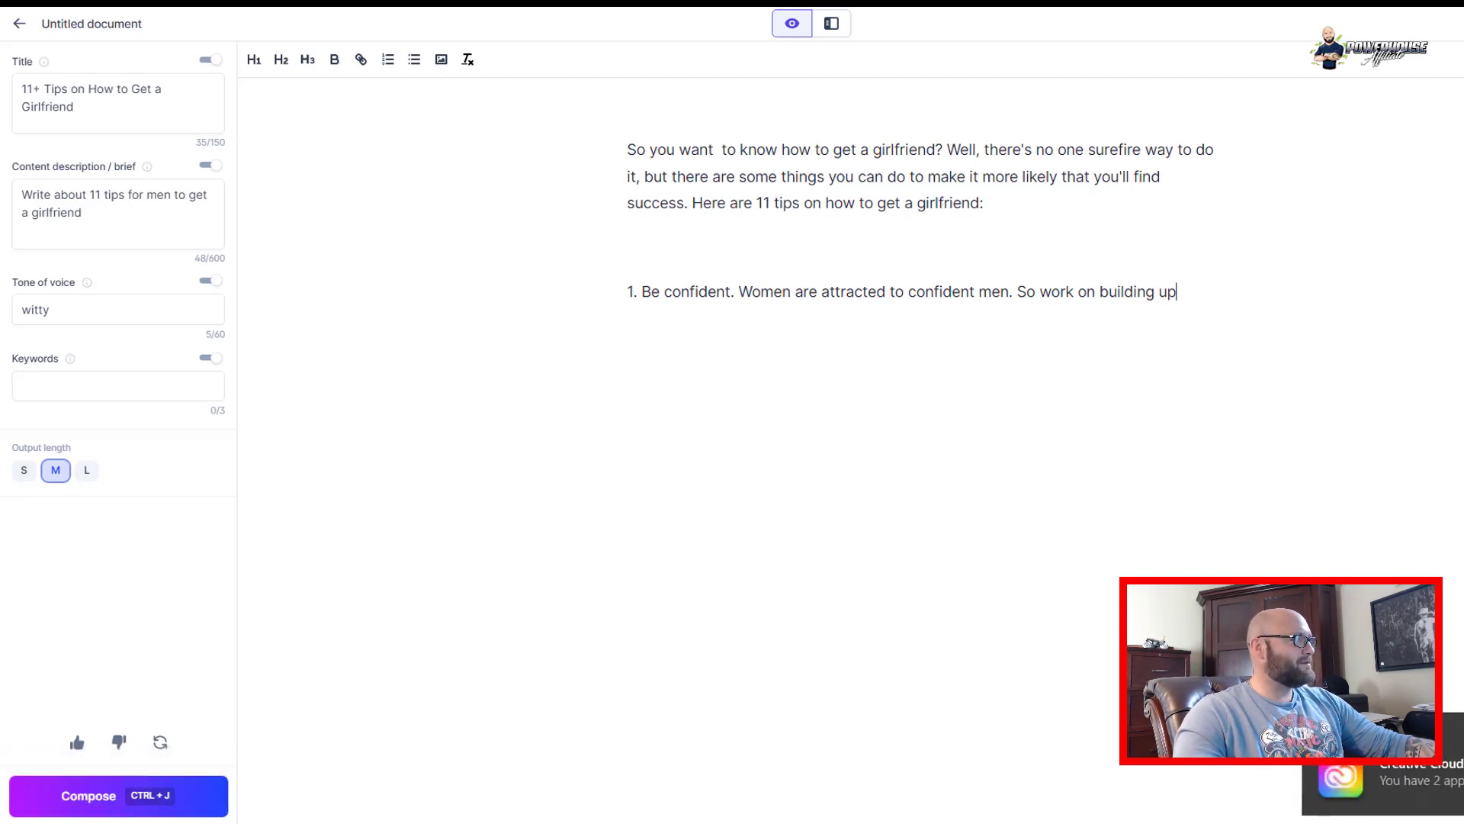
Generate all 11 tips and the closing 'With these tips…' line with Compose
{"action": "left_click", "coordinate": [86, 800]}
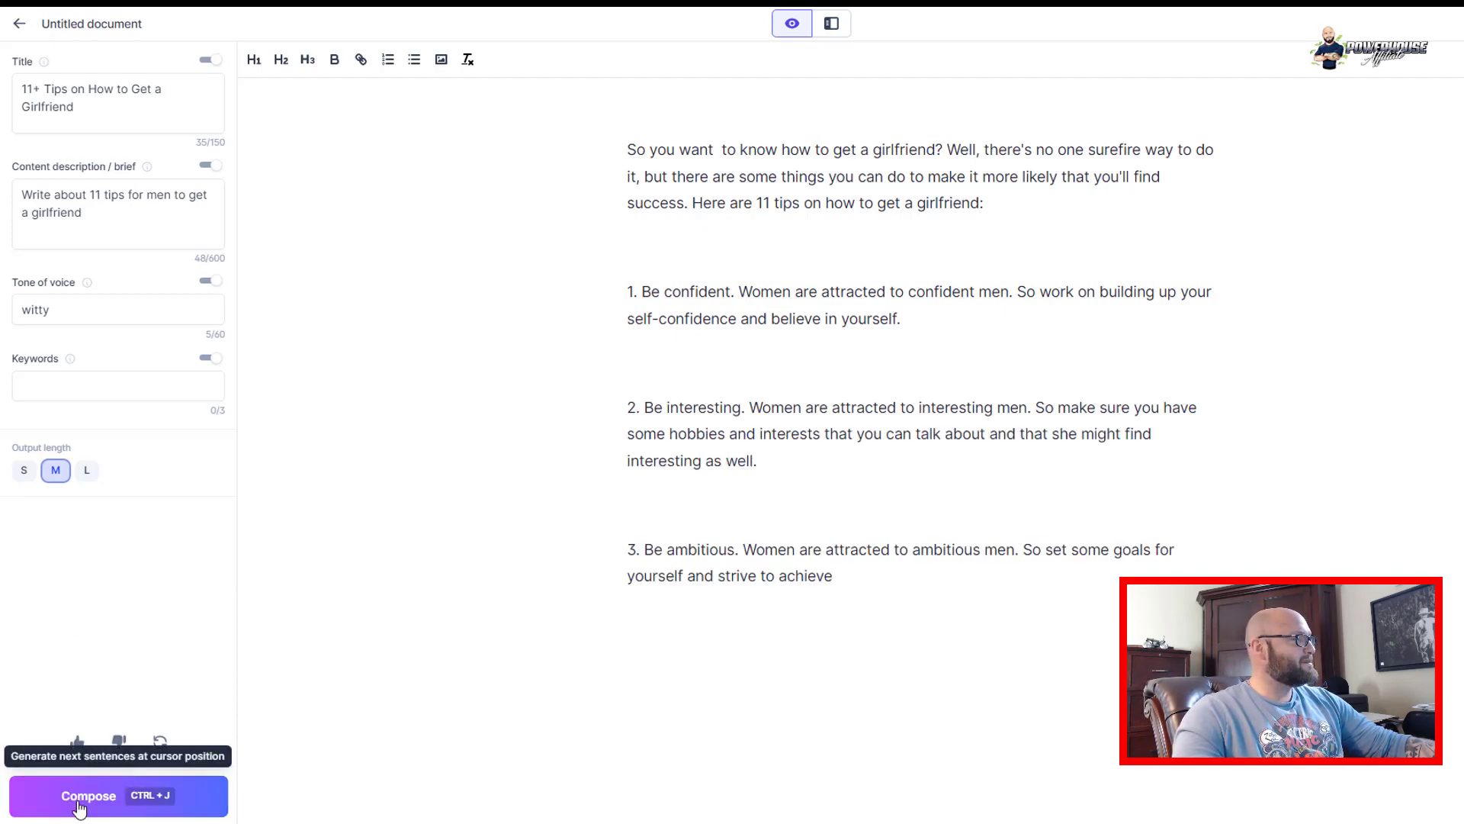
{"action": "left_click", "coordinate": [79, 806]}
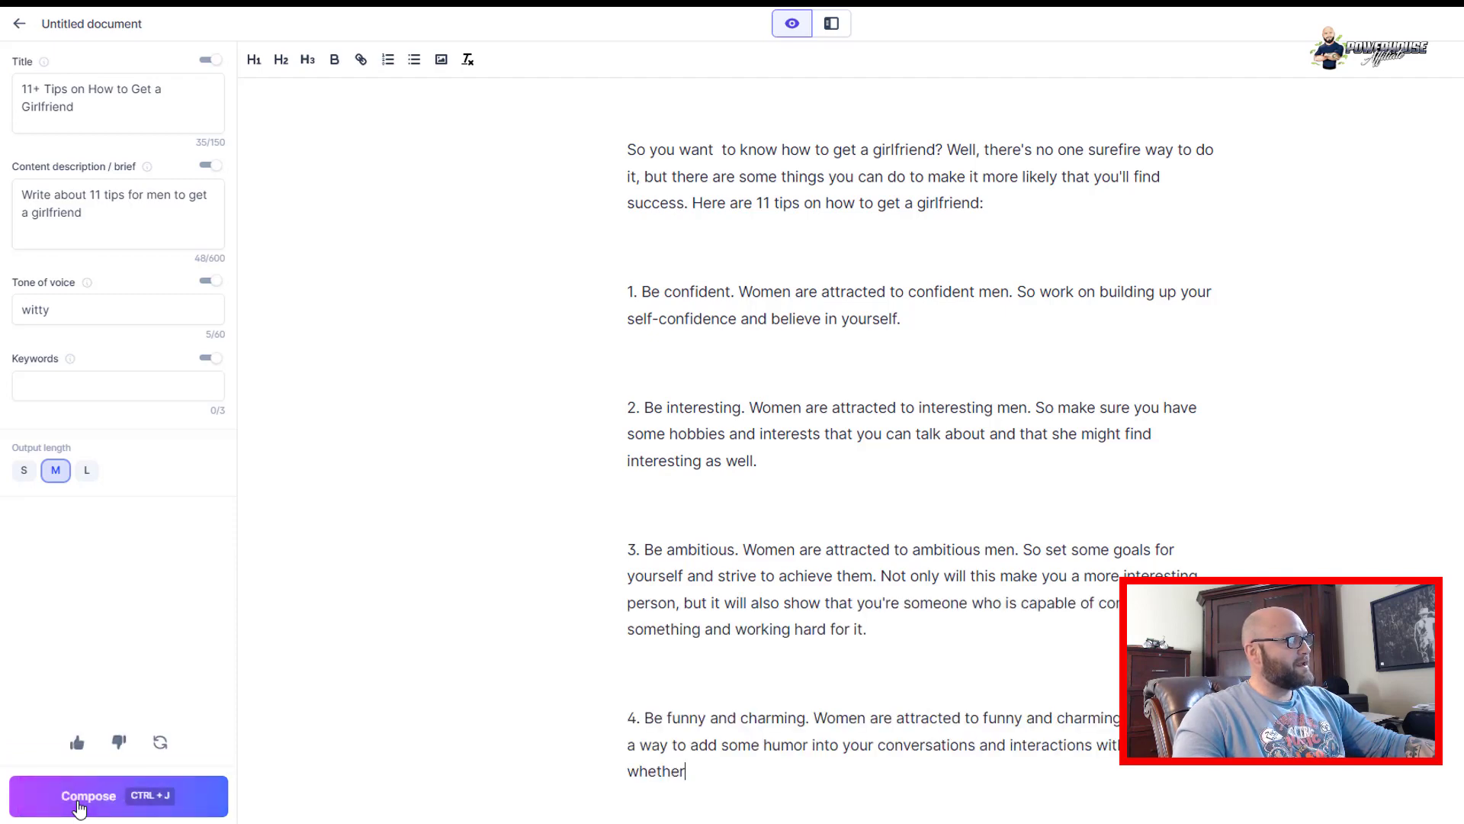
{"action": "left_click", "coordinate": [79, 806]}
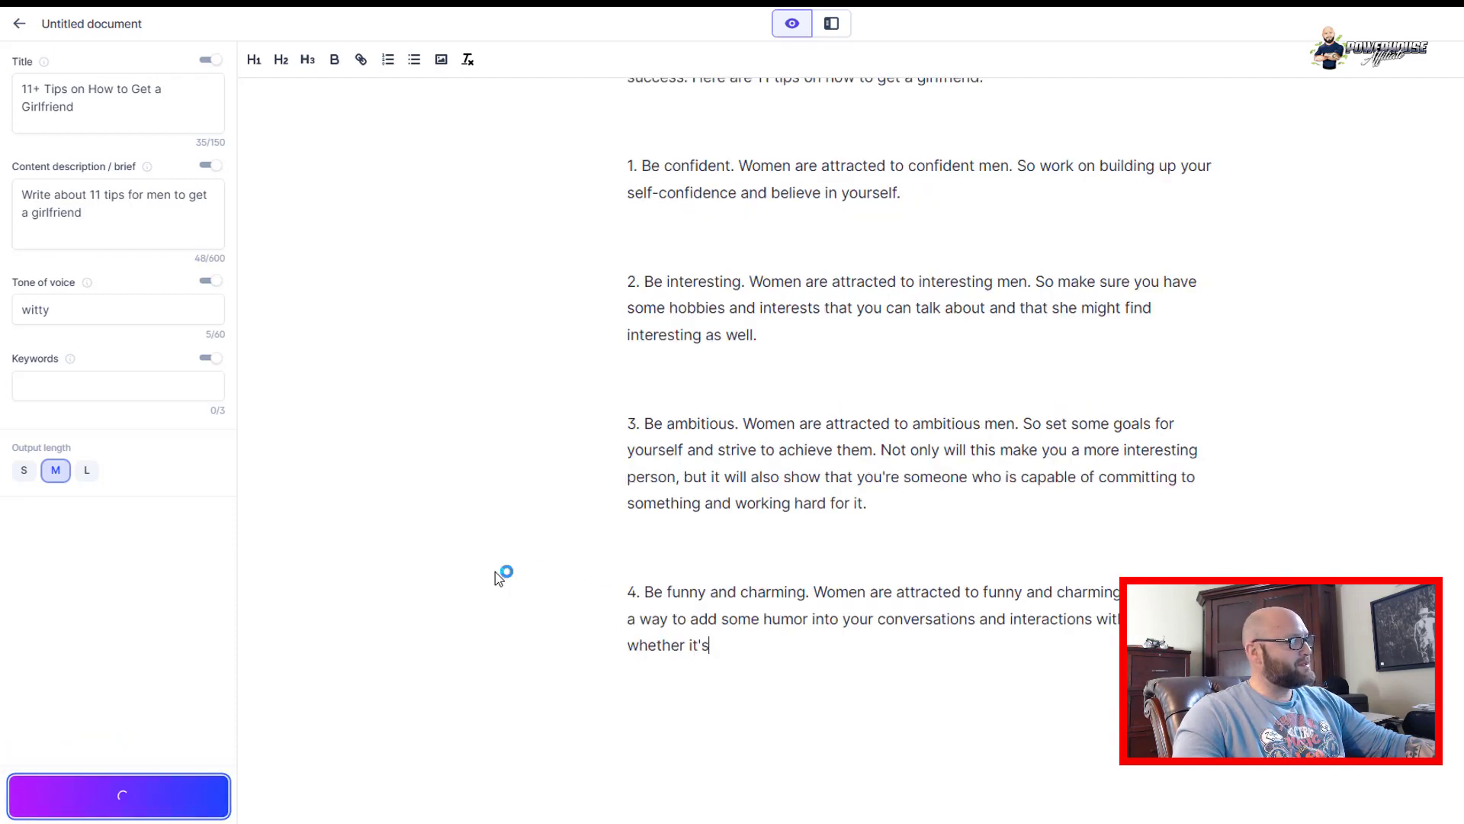
{"action": "left_click", "coordinate": [122, 806]}
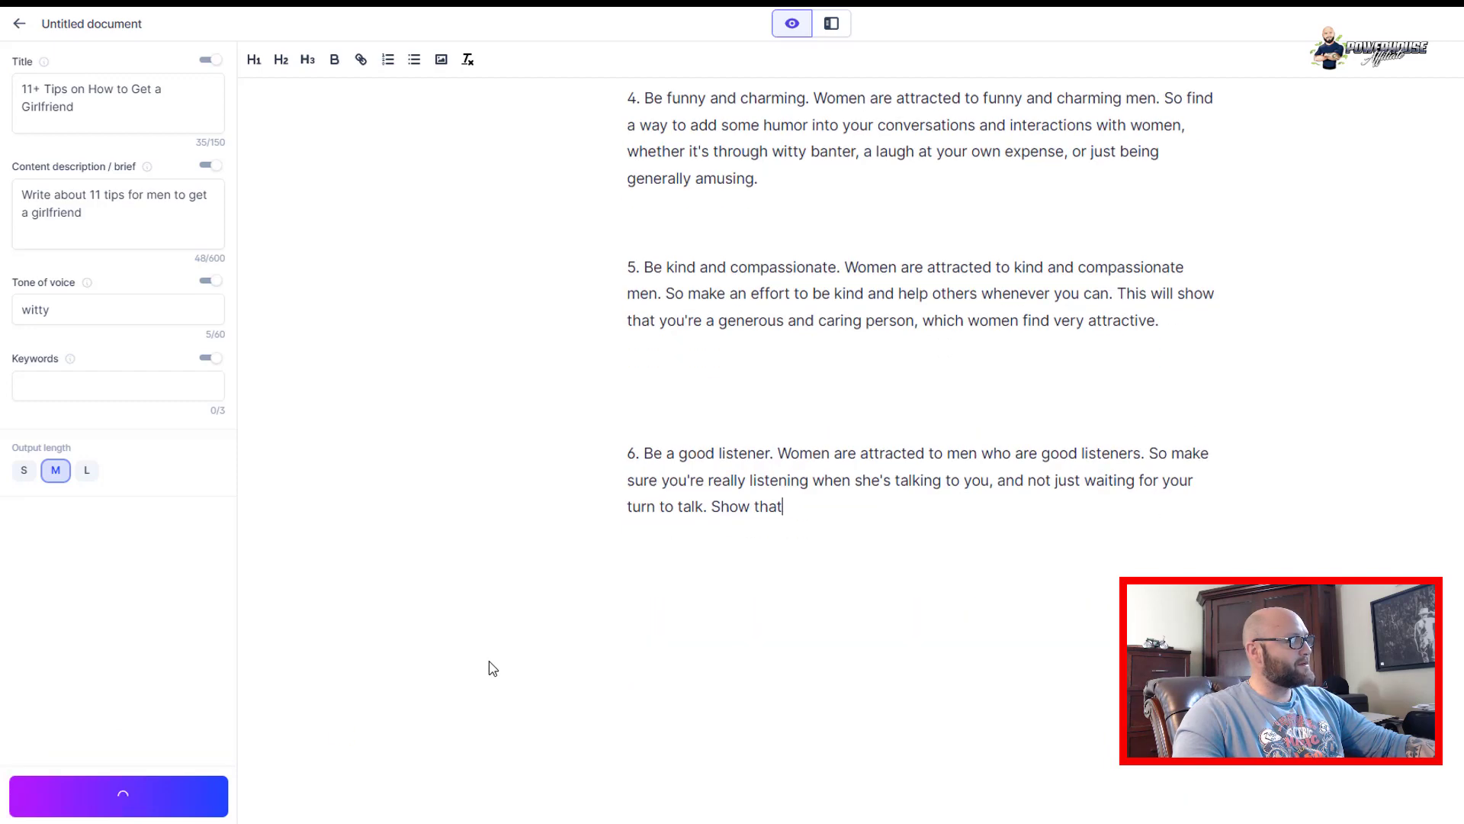
{"action": "left_click", "coordinate": [94, 807]}
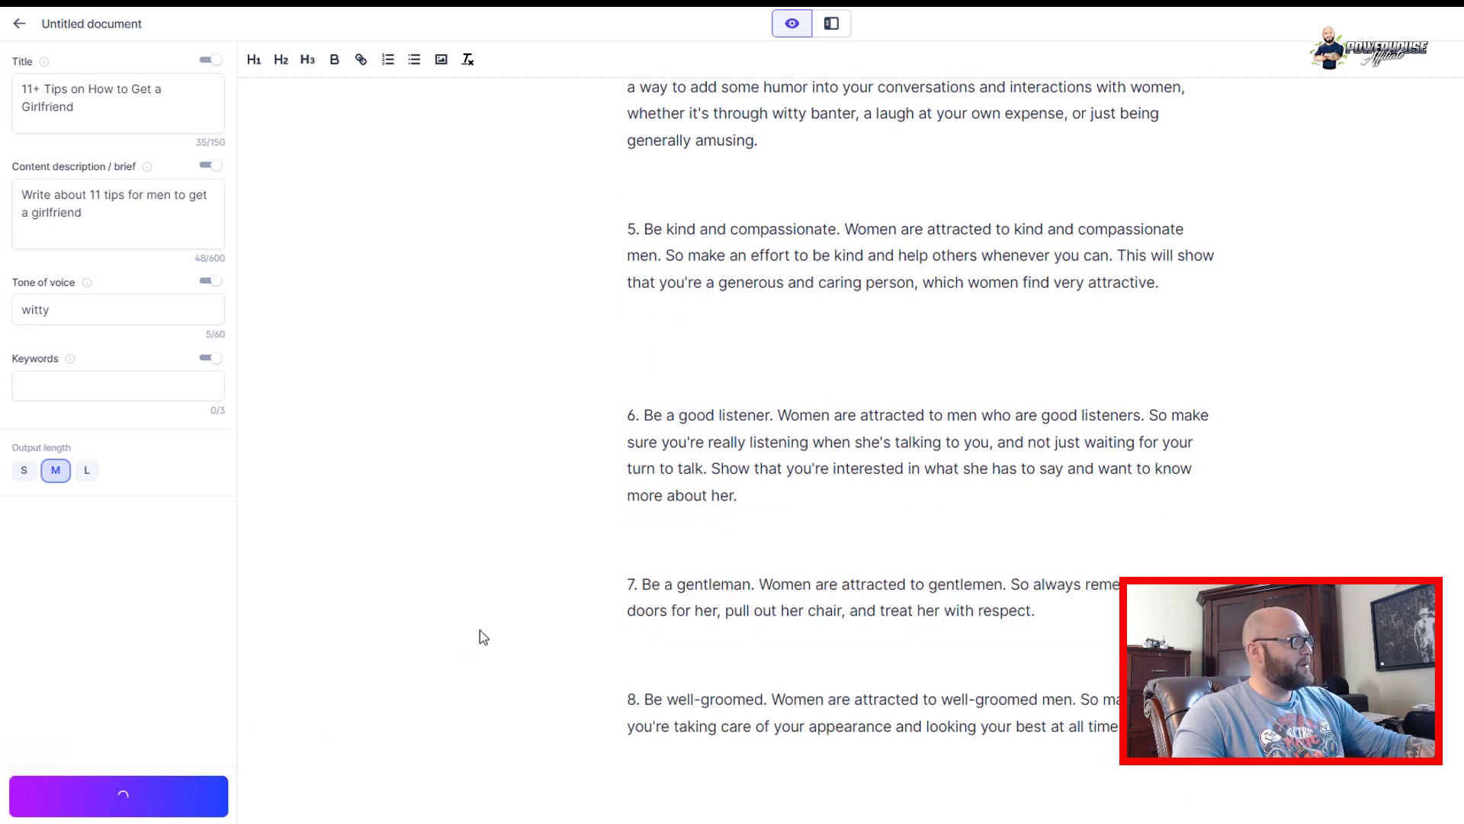
{"action": "scroll", "coordinate": [471, 633], "scroll_direction": "down", "scroll_amount": 3}
{"action": "scroll", "coordinate": [470, 633], "scroll_direction": "down", "scroll_amount": 3}
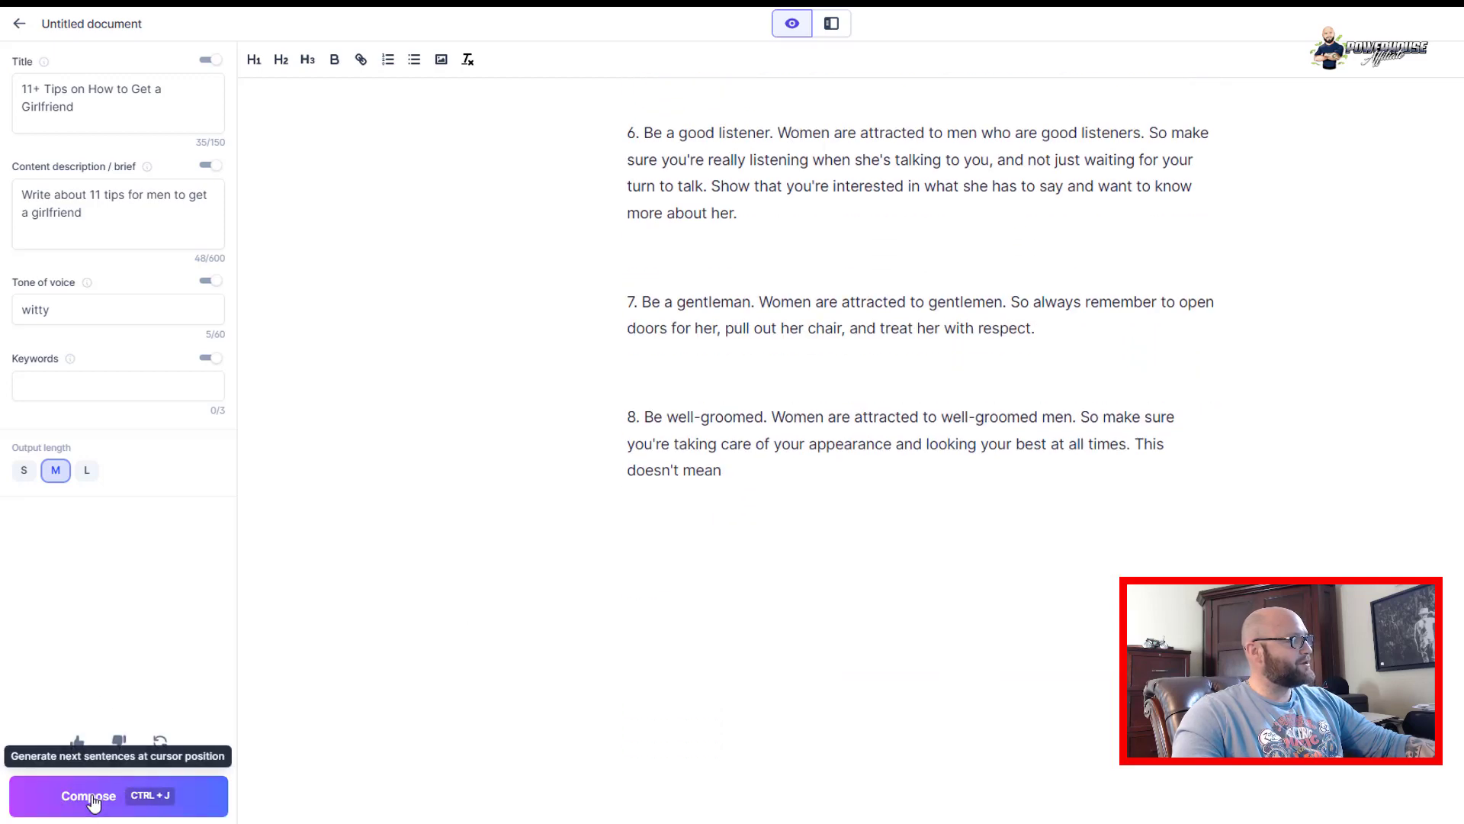
{"action": "left_click", "coordinate": [94, 802]}
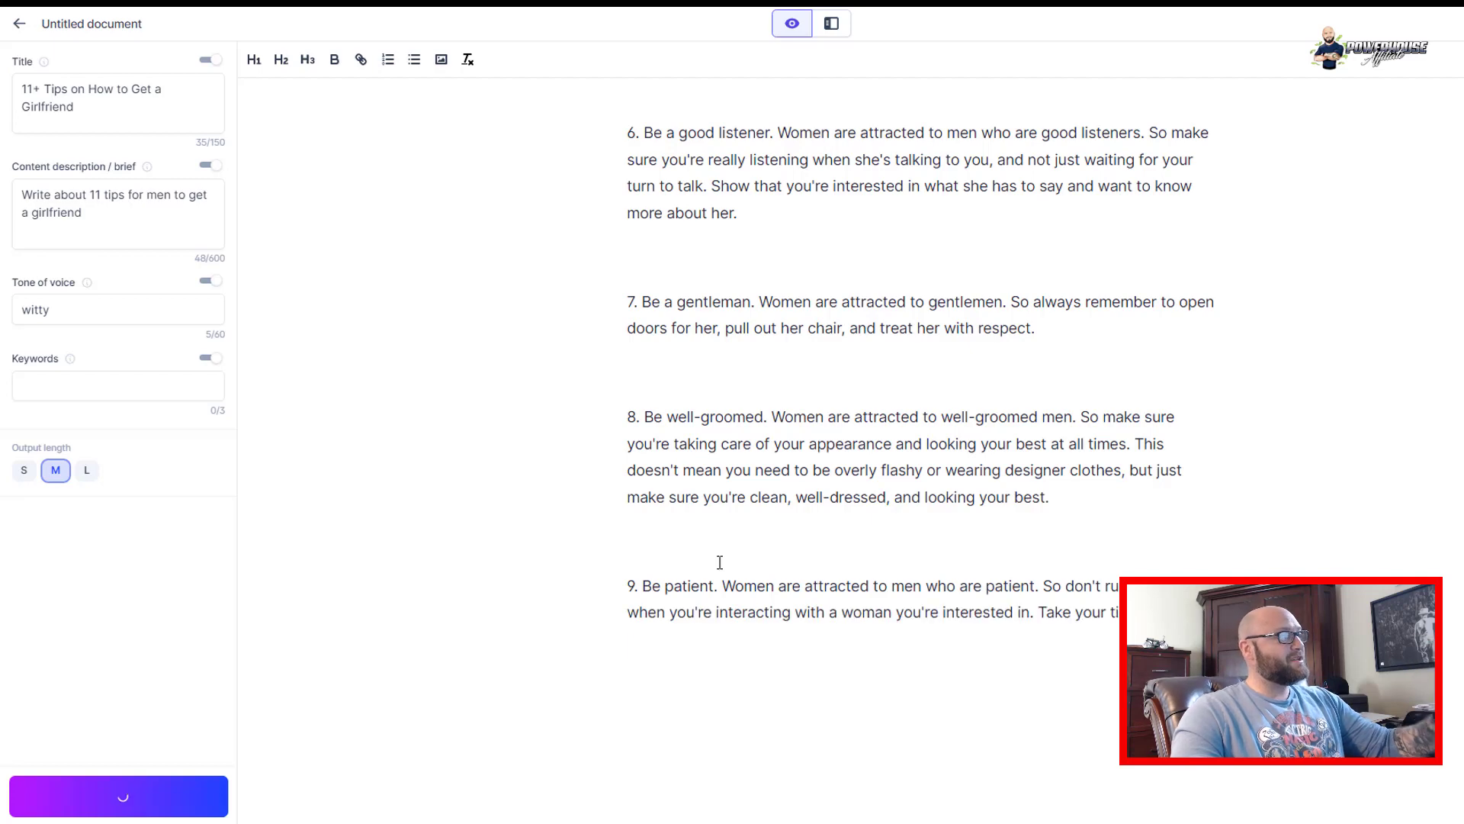
{"action": "left_click", "coordinate": [88, 796]}
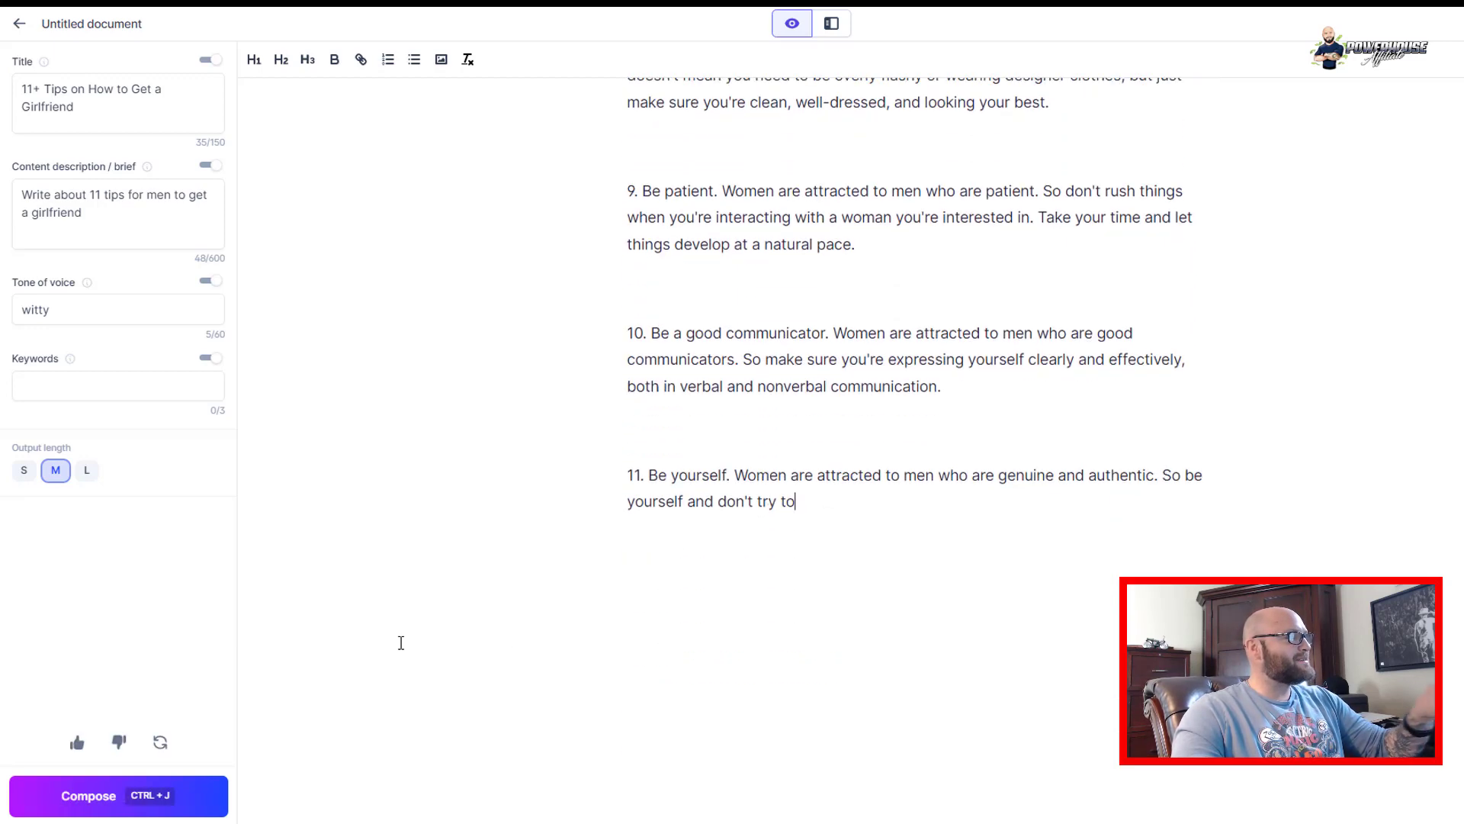
{"action": "left_click", "coordinate": [82, 811]}
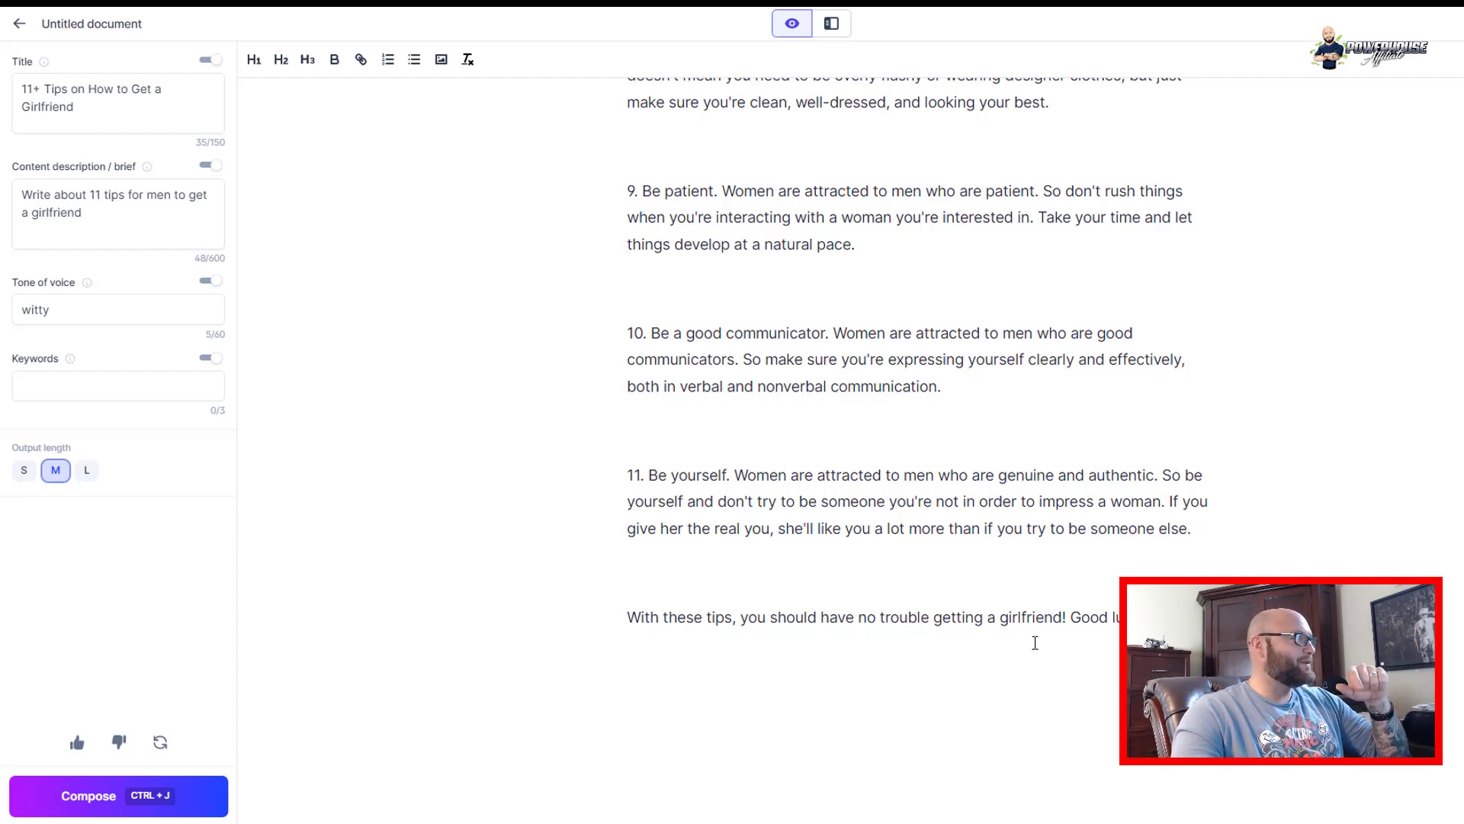
Select the whole 486-word article and copy it
{"action": "triple_click", "coordinate": [881, 616]}
{"action": "left_click_drag", "start_coordinate": [898, 434], "coordinate": [588, 163]}
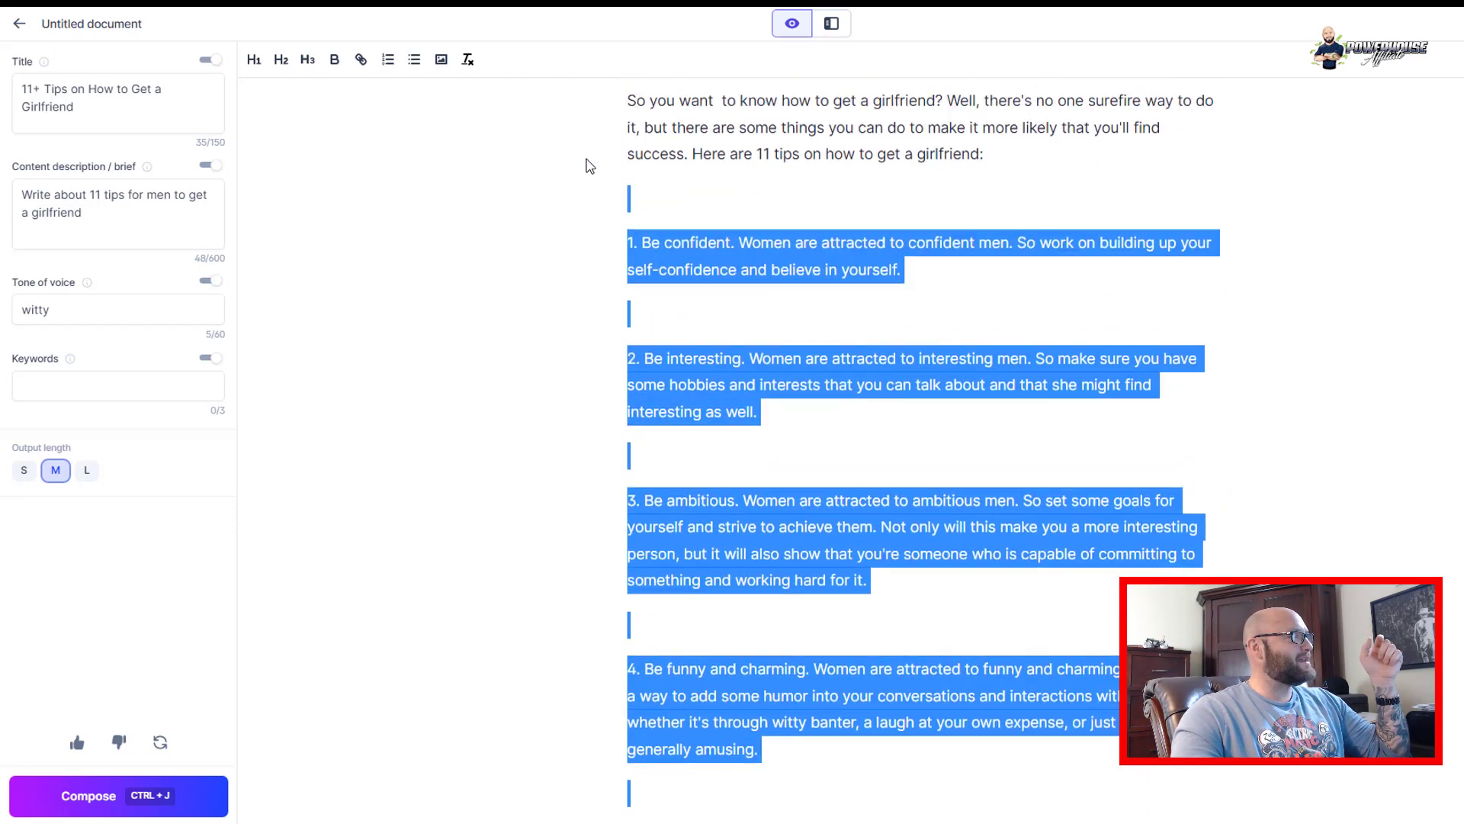
{"action": "left_click_drag", "start_coordinate": [586, 164], "coordinate": [587, 160]}
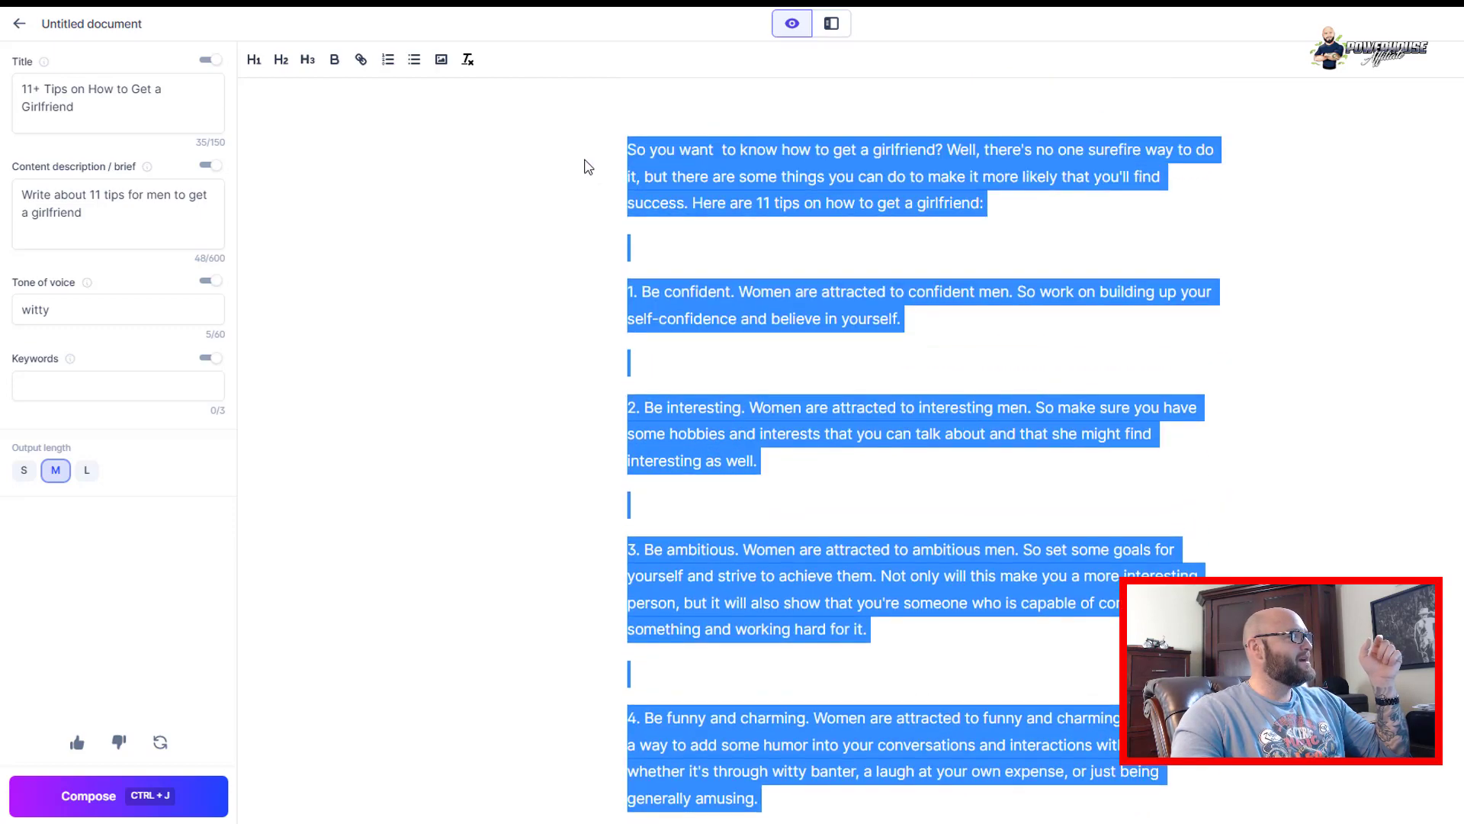
{"action": "right_click", "coordinate": [697, 312]}
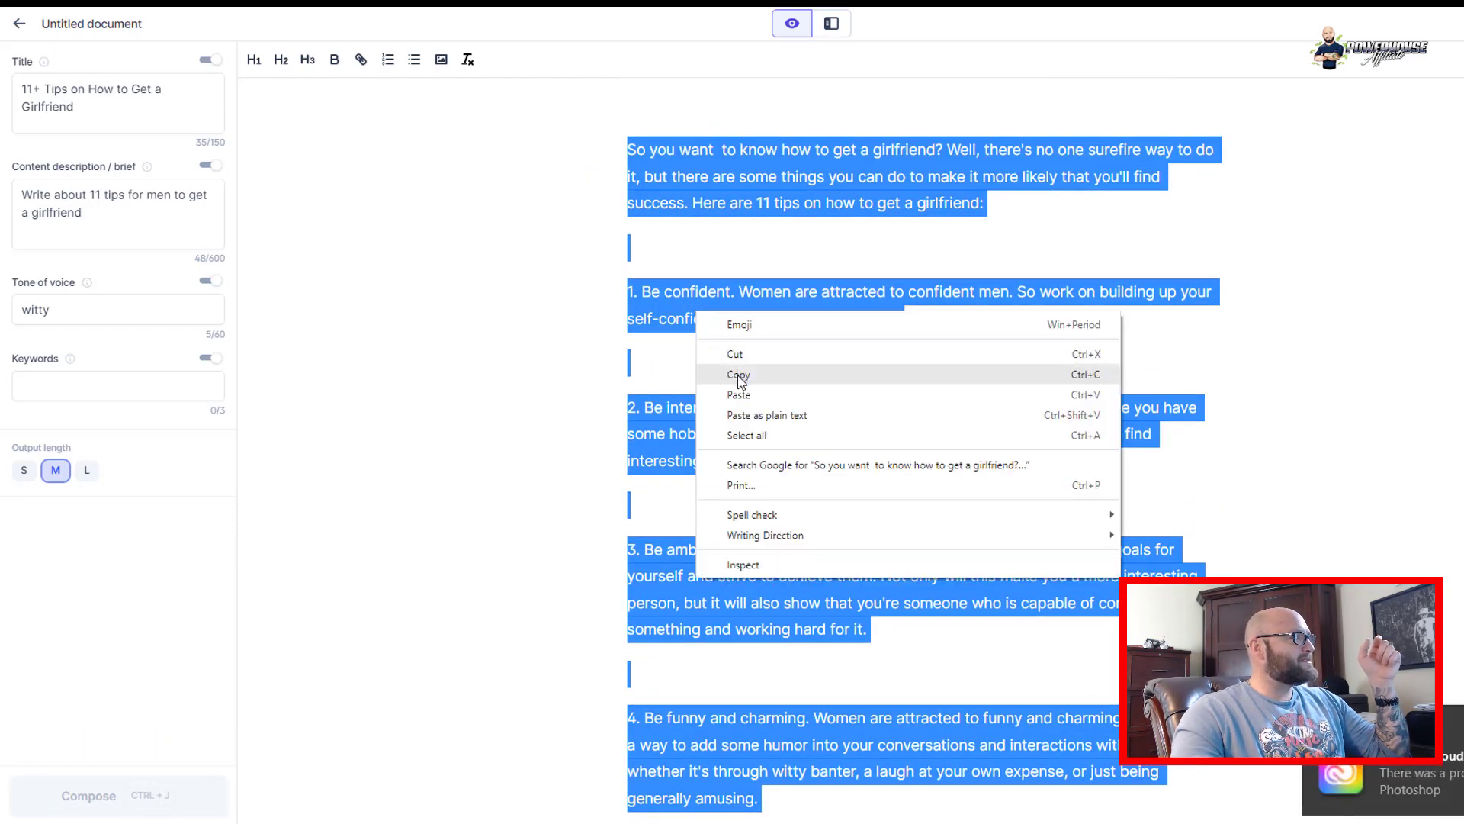
{"action": "left_click", "coordinate": [738, 376]}
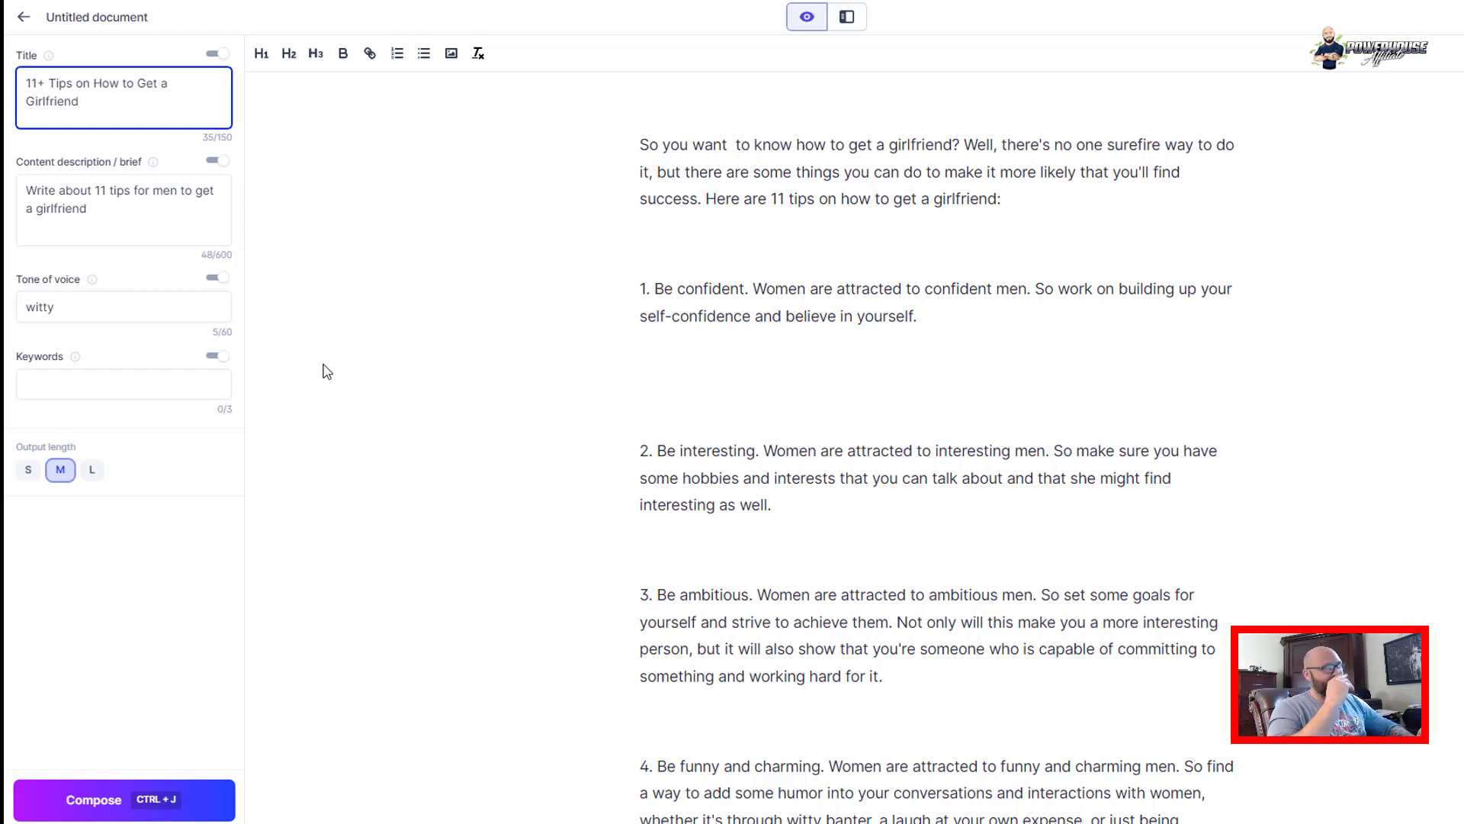
Delete tips 2 through 11 and the closing line, keeping numbered tip 'Be confident'
{"action": "left_click", "coordinate": [651, 145]}
{"action": "key", "text": "ctrl+a"}
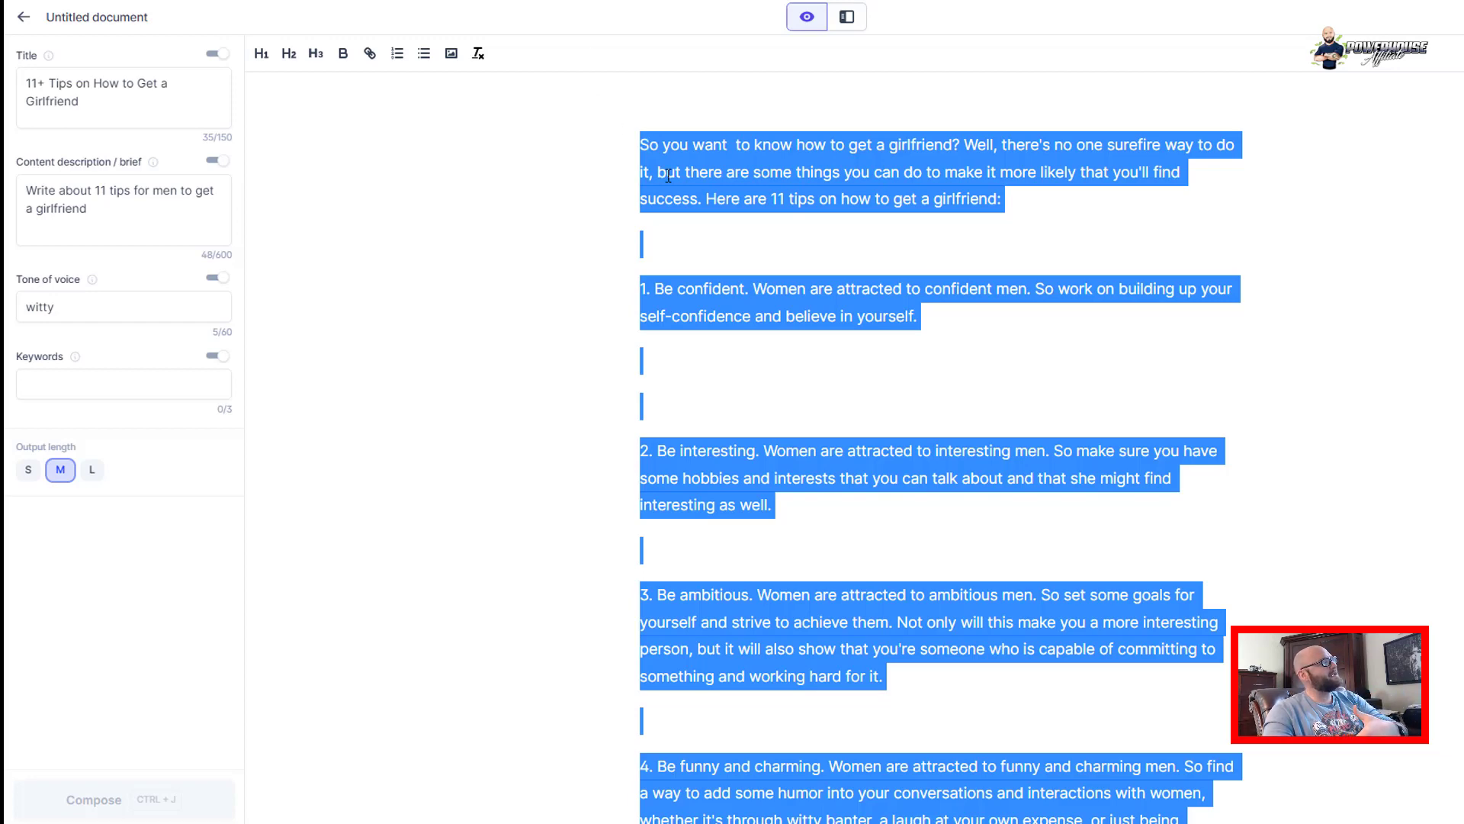
{"action": "left_click", "coordinate": [671, 172]}
{"action": "scroll", "coordinate": [714, 441], "scroll_direction": "down", "scroll_amount": 5}
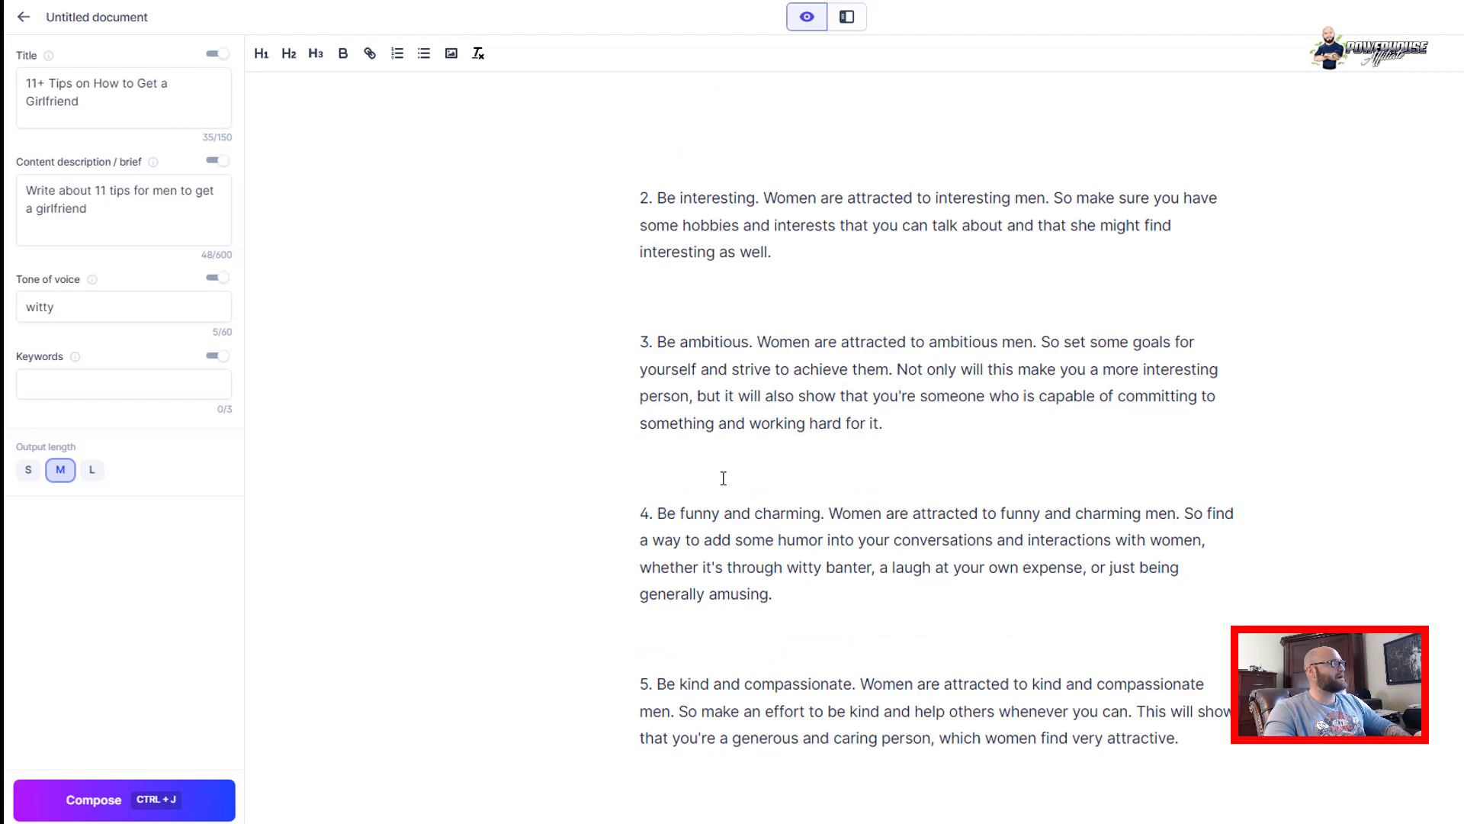
{"action": "scroll", "coordinate": [714, 442], "scroll_direction": "down", "scroll_amount": 5}
{"action": "scroll", "coordinate": [714, 442], "scroll_direction": "down", "scroll_amount": 5}
{"action": "scroll", "coordinate": [721, 469], "scroll_direction": "down", "scroll_amount": 5}
{"action": "scroll", "coordinate": [723, 480], "scroll_direction": "down", "scroll_amount": 1}
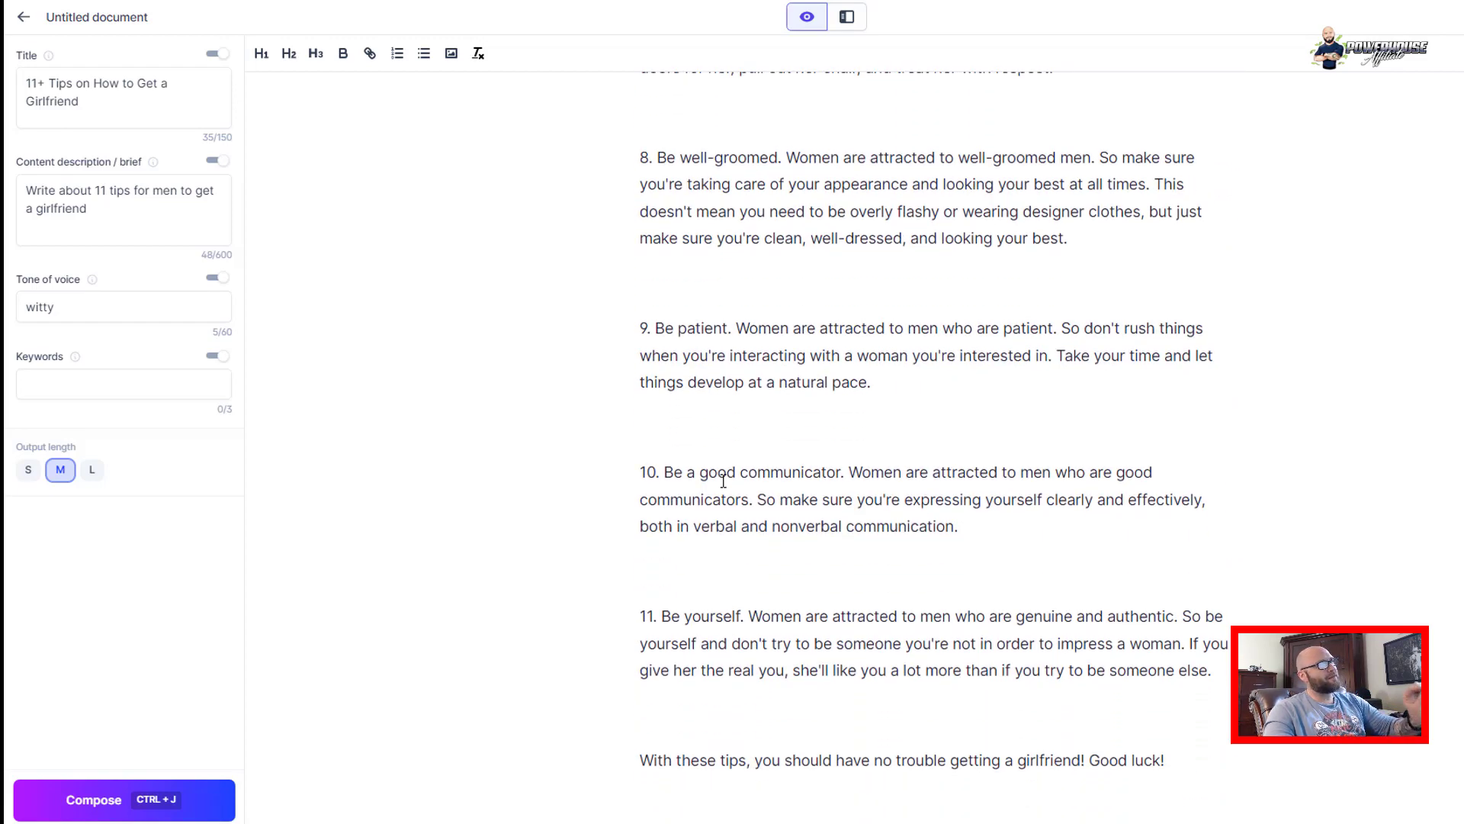
{"action": "scroll", "coordinate": [724, 481], "scroll_direction": "up", "scroll_amount": 5}
{"action": "scroll", "coordinate": [724, 481], "scroll_direction": "up", "scroll_amount": 3}
{"action": "scroll", "coordinate": [801, 343], "scroll_direction": "up", "scroll_amount": 8}
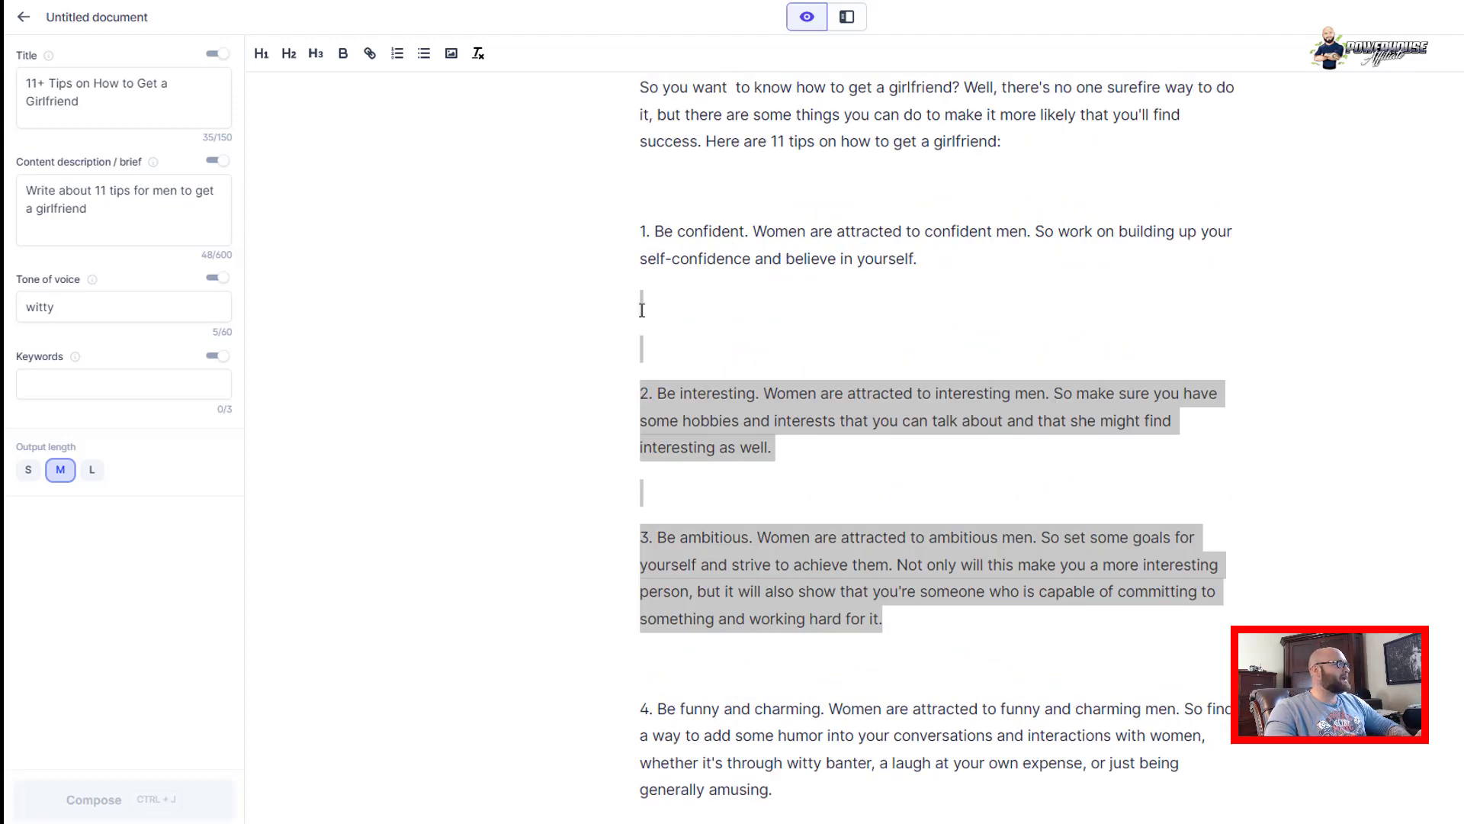
{"action": "mouse_move", "coordinate": [640, 304]}
{"action": "left_mouse_down"}
{"action": "mouse_move", "coordinate": [929, 667]}
{"action": "mouse_move", "coordinate": [1167, 470]}
{"action": "left_mouse_up"}
{"action": "key", "text": "Delete"}
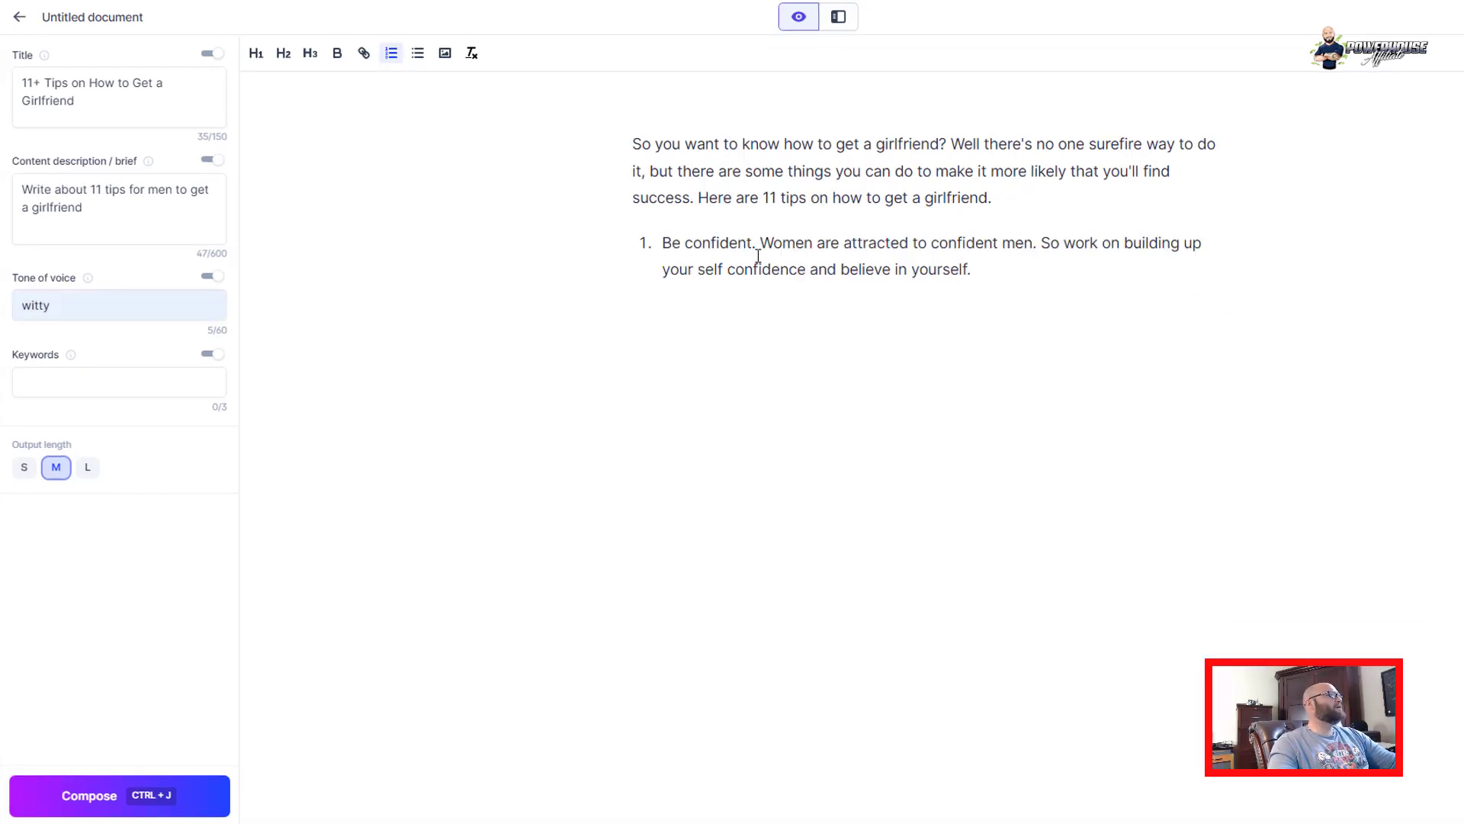
Copy the 'Be confident' tip 1 text
{"action": "left_click_drag", "start_coordinate": [661, 243], "coordinate": [974, 270]}
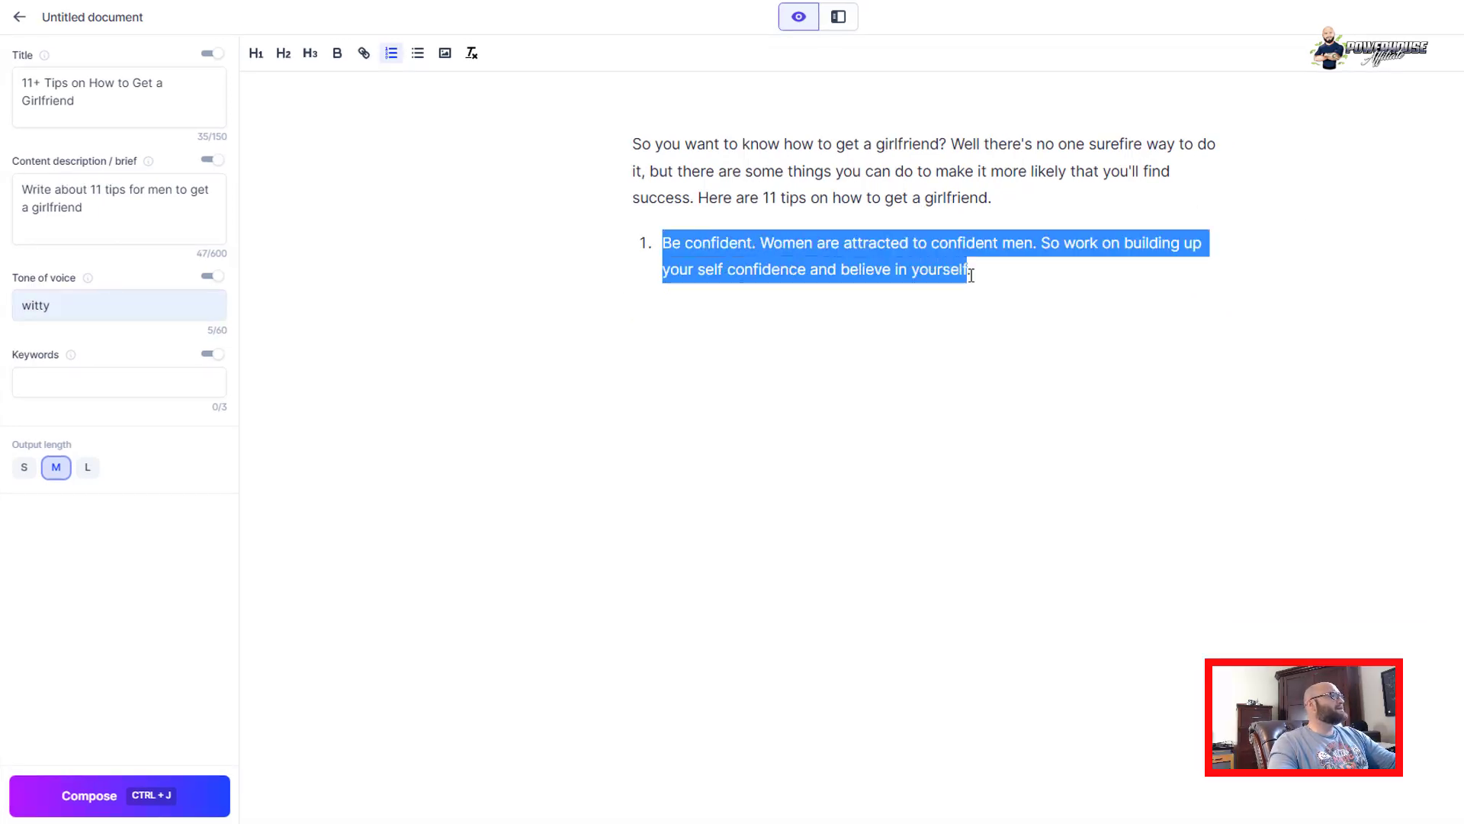
{"action": "key", "text": "ctrl+j"}
{"action": "right_click", "coordinate": [795, 266]}
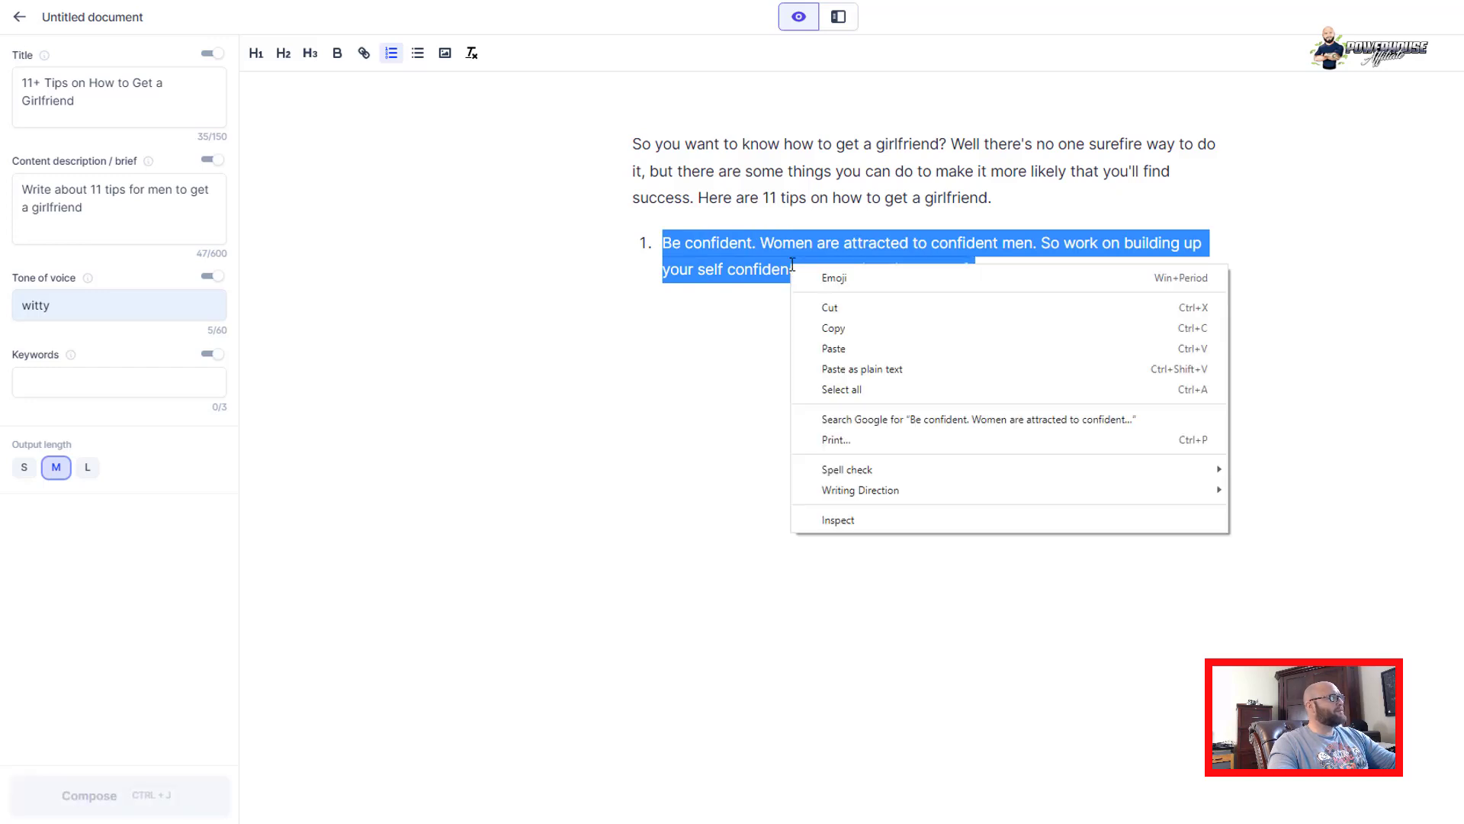
{"action": "left_click", "coordinate": [835, 328]}
Replace the document title and content brief with the tip 1 text
{"action": "left_click", "coordinate": [117, 105]}
{"action": "left_click_drag", "start_coordinate": [117, 106], "coordinate": [12, 82]}
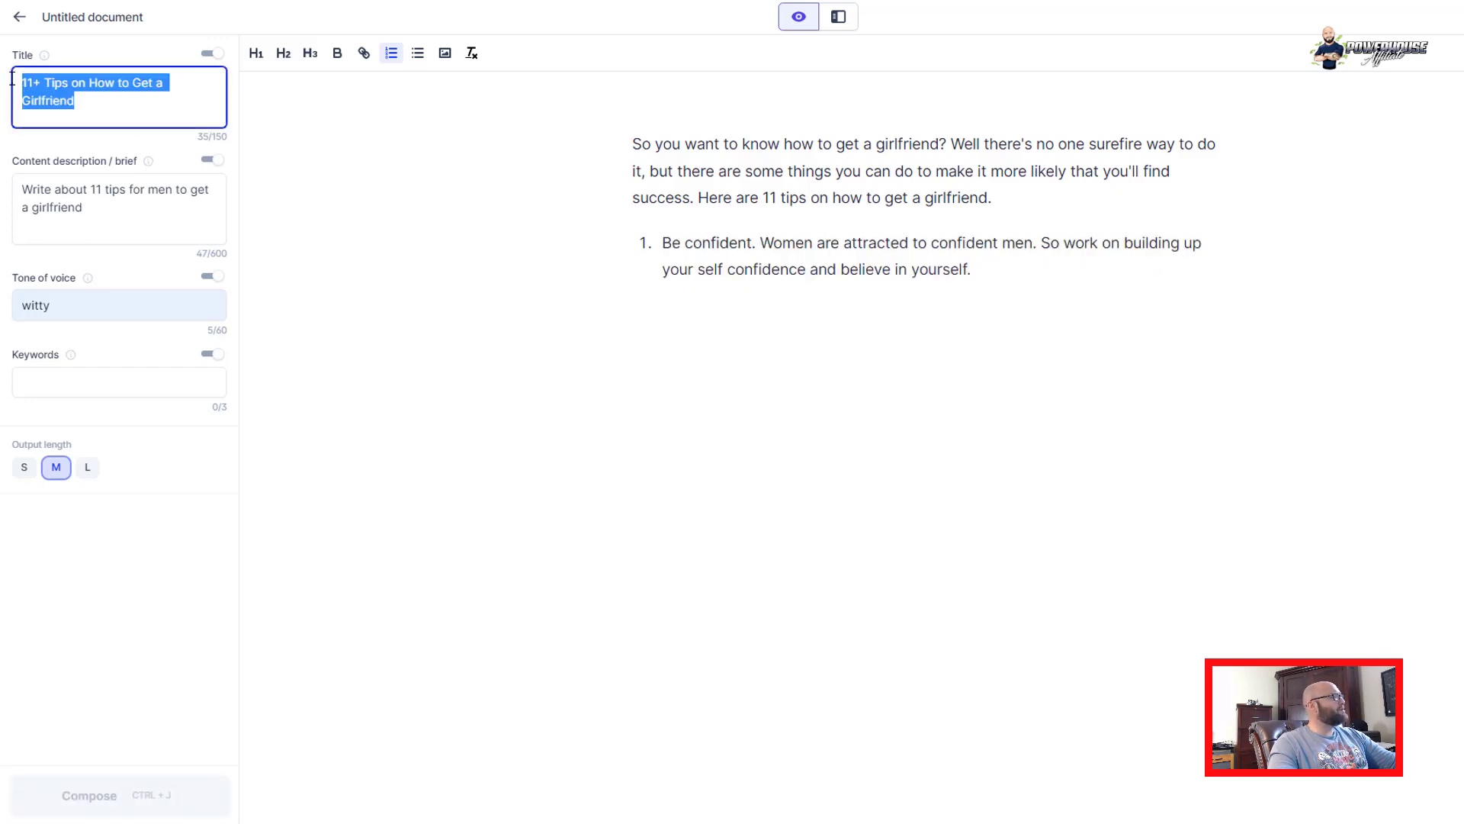
{"action": "key", "text": "ctrl+v"}
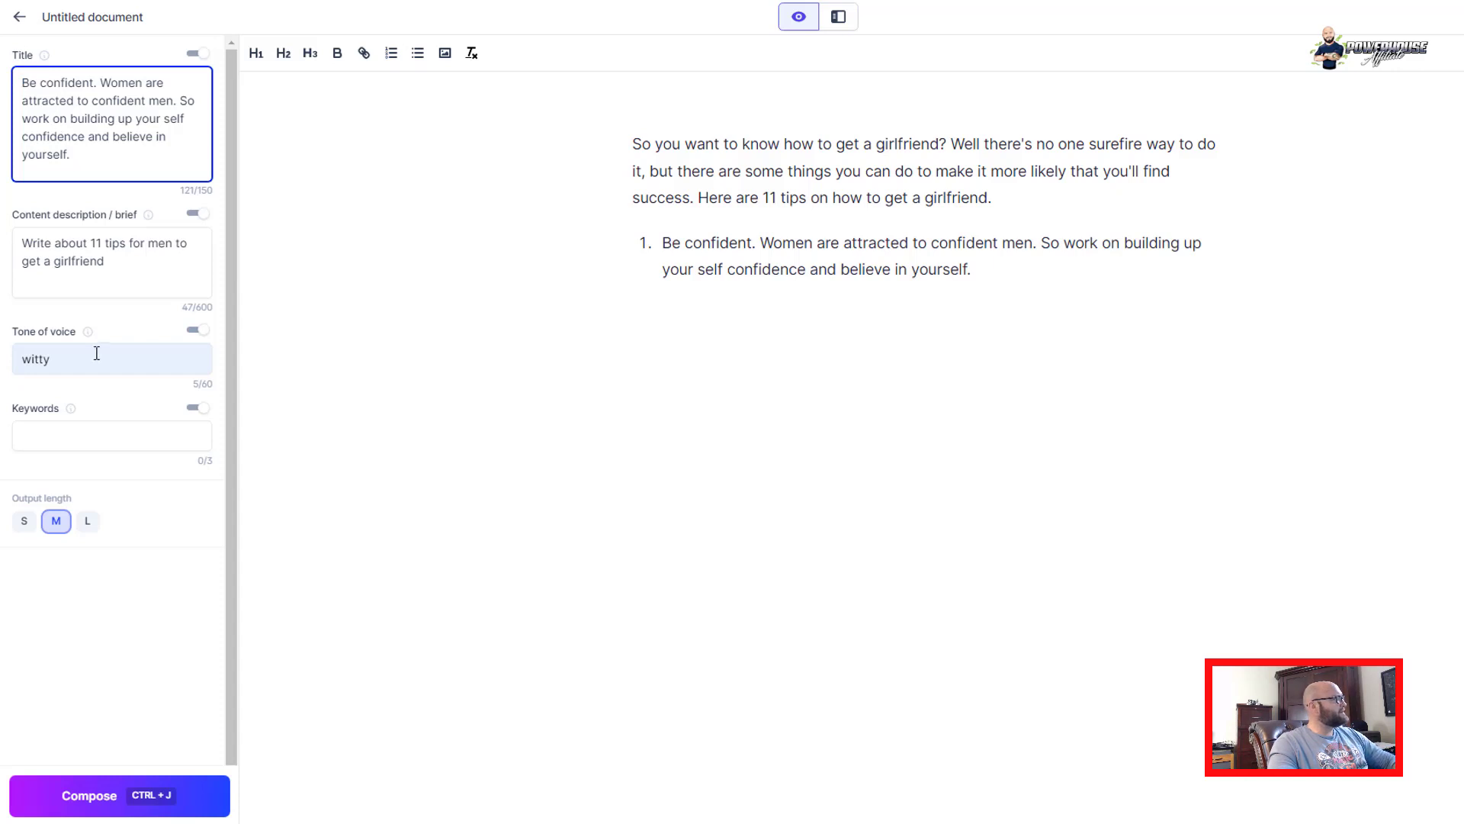
{"action": "left_click_drag", "start_coordinate": [137, 261], "coordinate": [3, 245]}
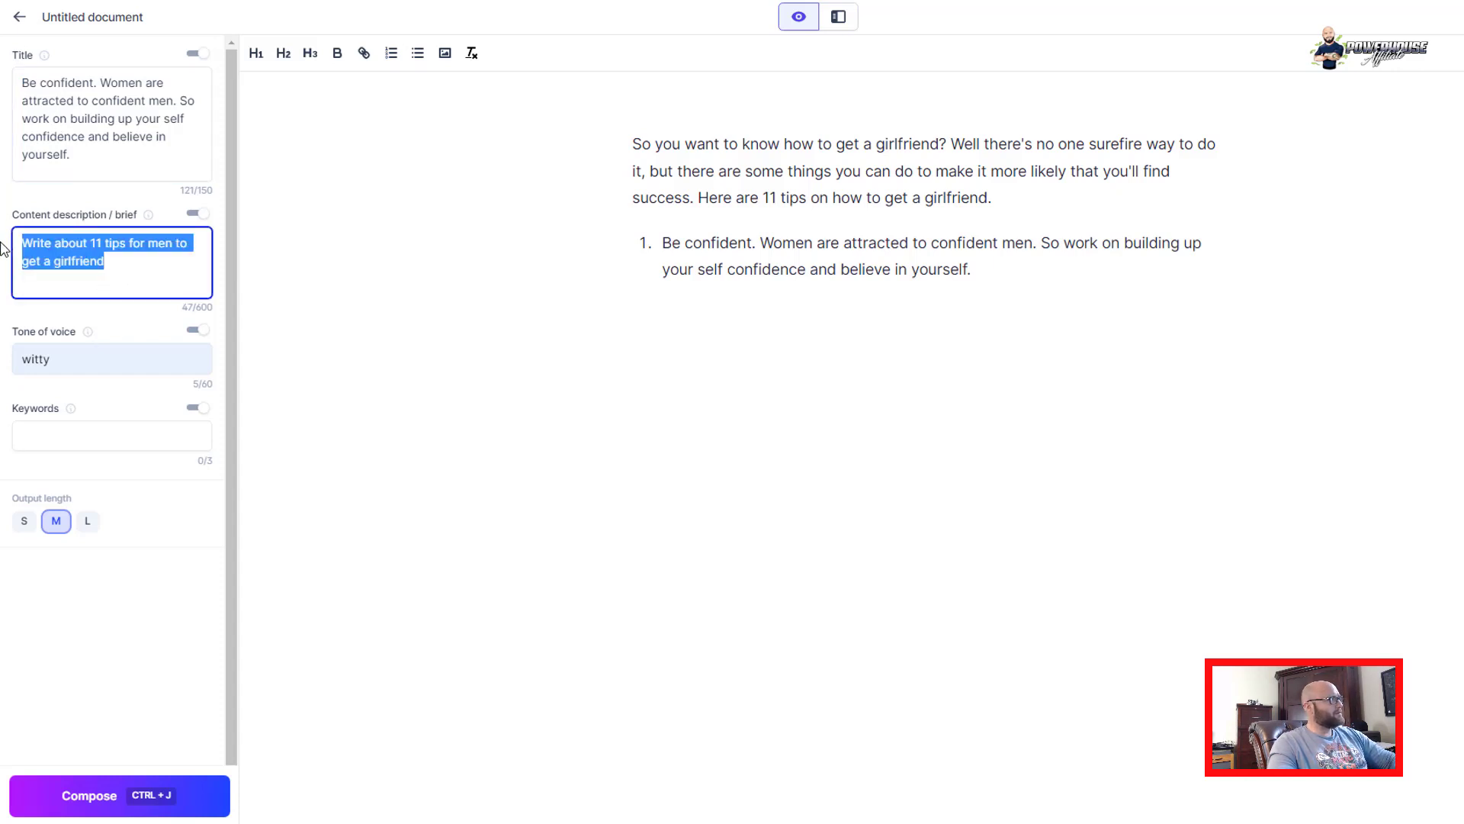
{"action": "key", "text": "ctrl+v"}
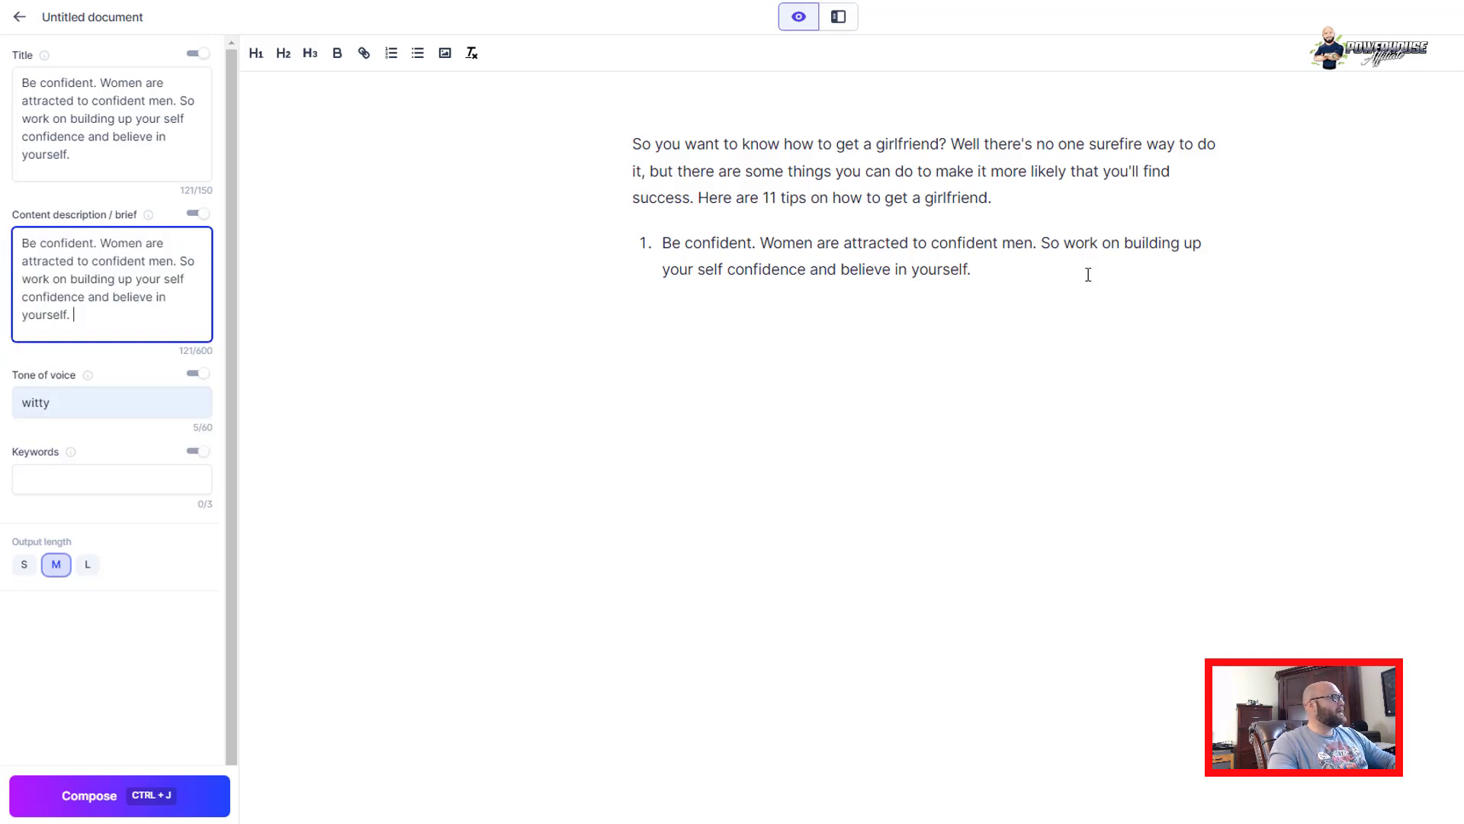
Clear the document body, including the leftover empty list item
{"action": "left_click_drag", "start_coordinate": [1088, 275], "coordinate": [485, 167]}
{"action": "key", "text": "BackSpace"}
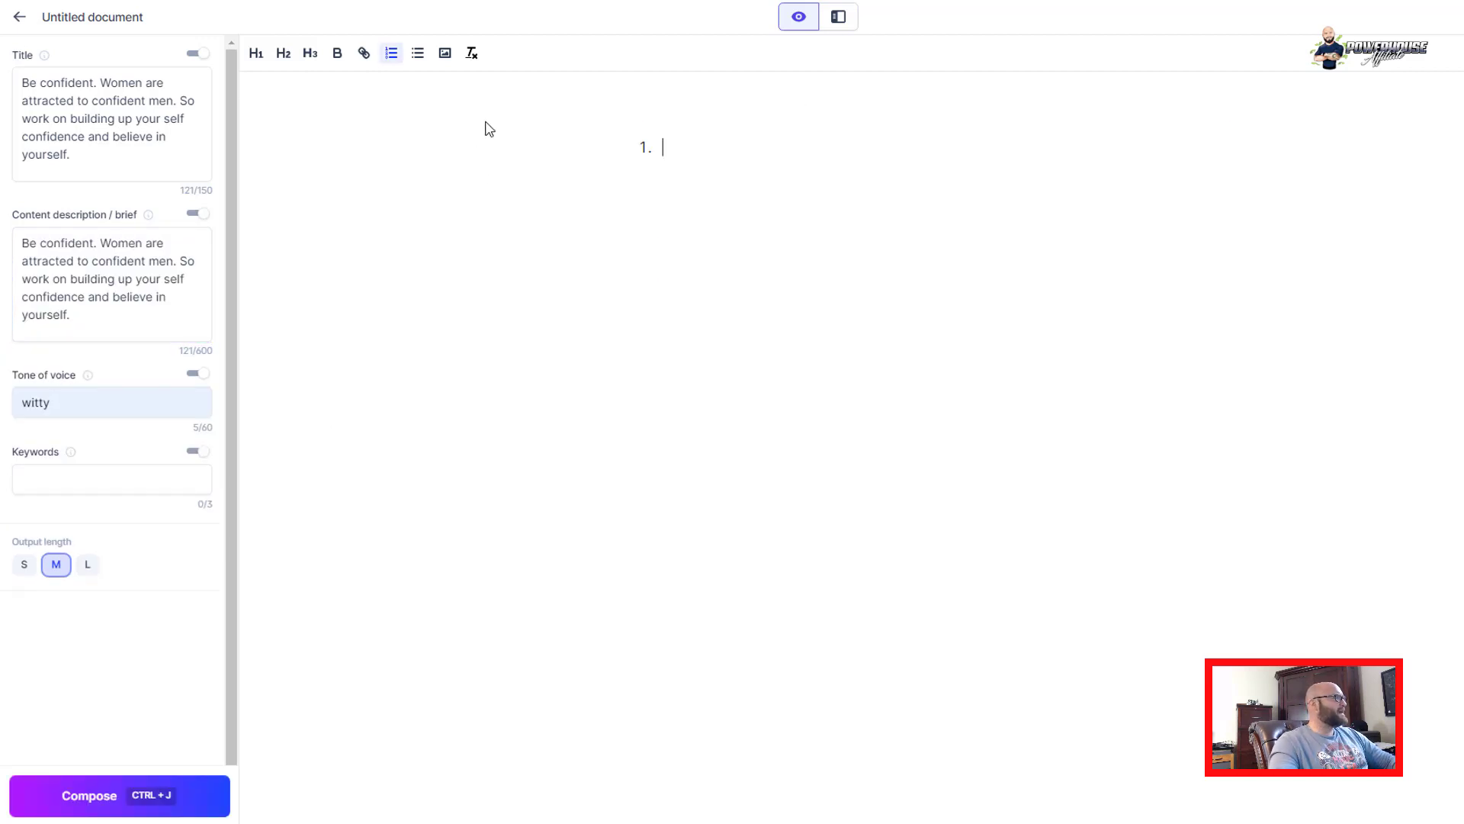
{"action": "key", "text": "BackSpace"}
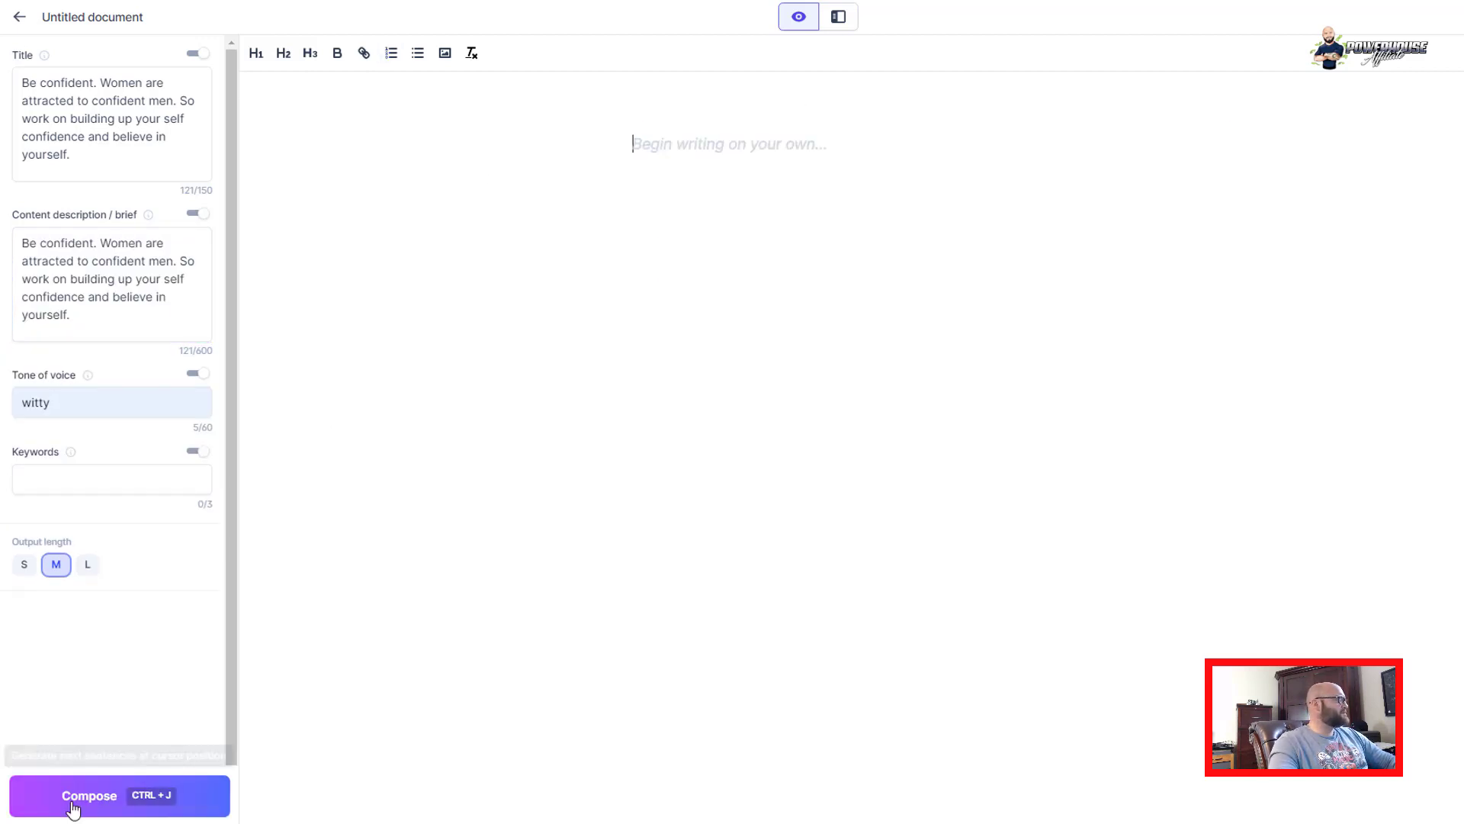
Compose a first paragraph on building self-confidence to attract women
{"action": "left_click", "coordinate": [73, 808]}
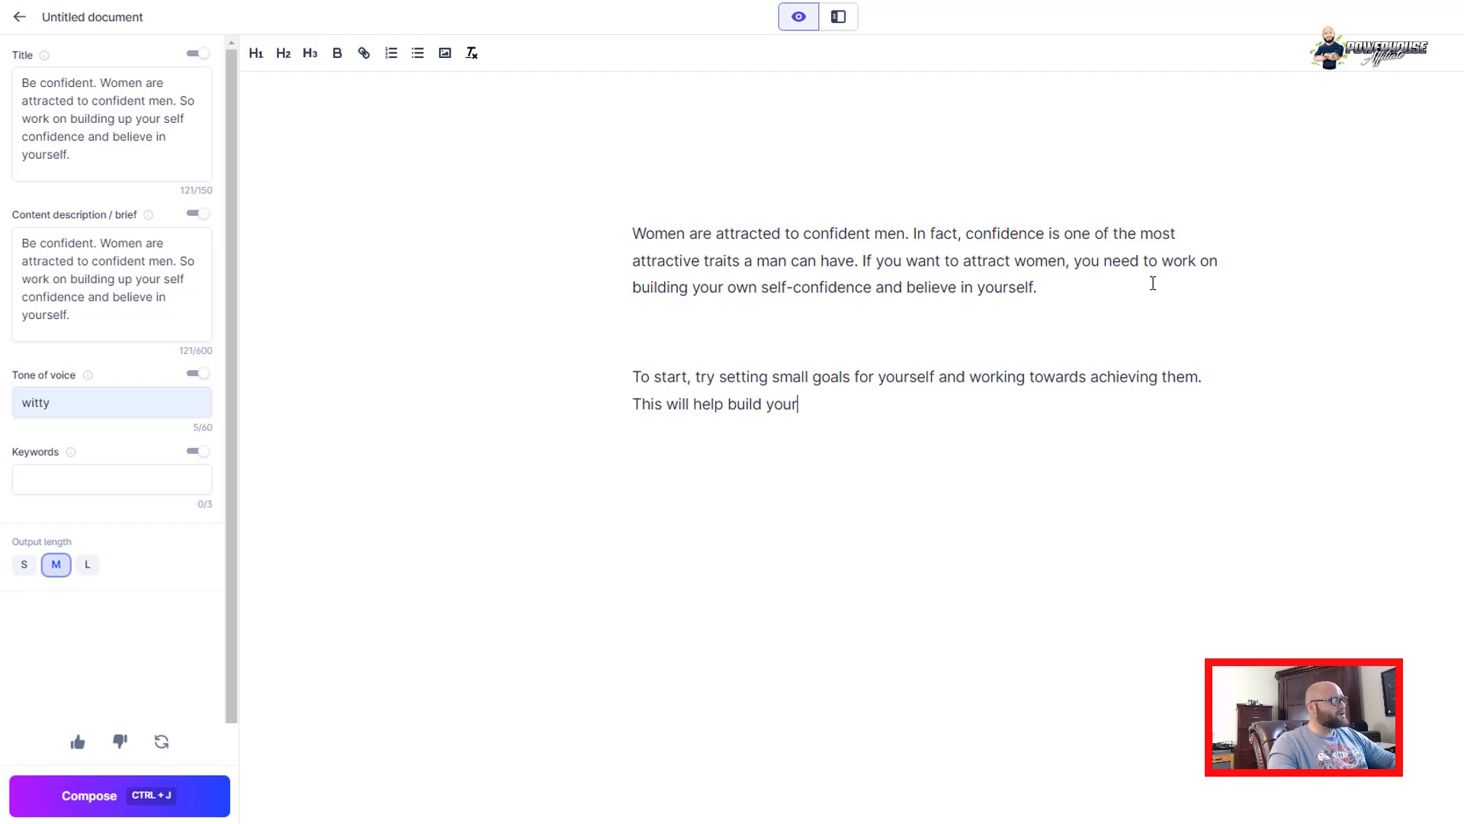
{"action": "left_click_drag", "start_coordinate": [694, 288], "coordinate": [1037, 287]}
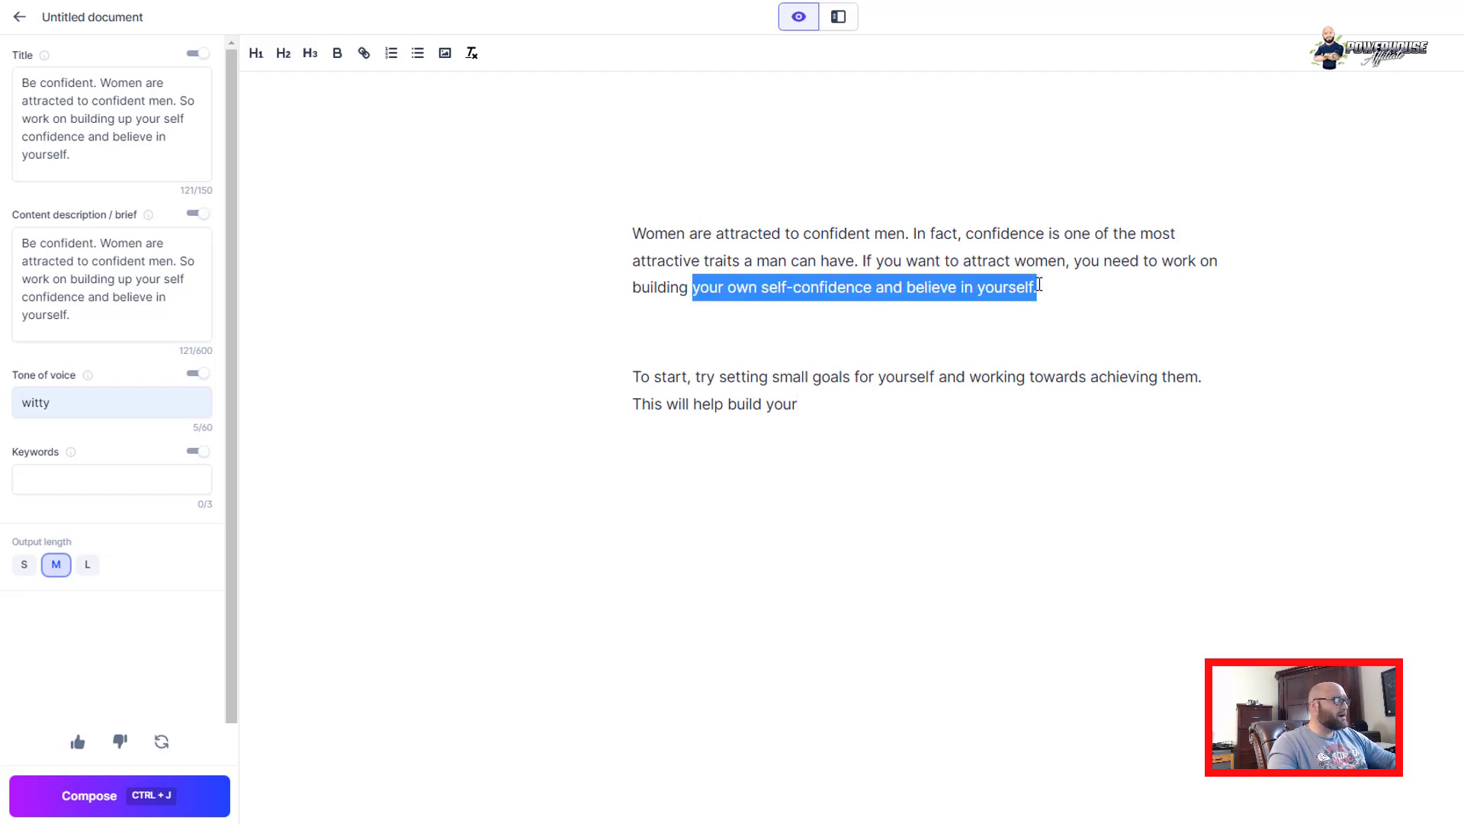
{"action": "key", "text": "ctrl+j"}
{"action": "left_click_drag", "start_coordinate": [632, 376], "coordinate": [859, 415]}
{"action": "left_click", "coordinate": [859, 415]}
Compose a second confidence paragraph, deselect the stray word 'The', and return to the Dashboard
{"action": "left_click", "coordinate": [50, 800]}
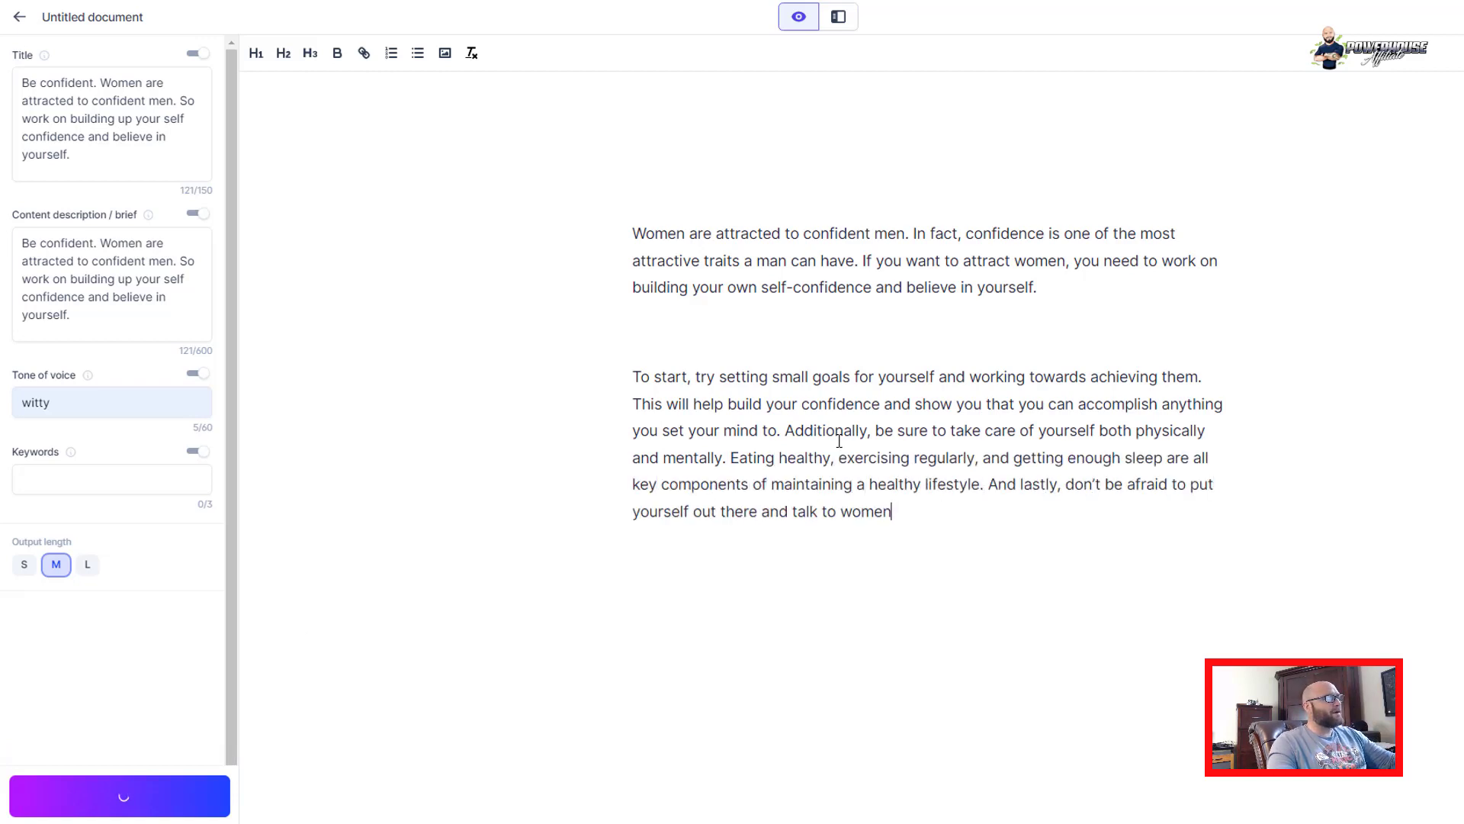
{"action": "double_click", "coordinate": [912, 511]}
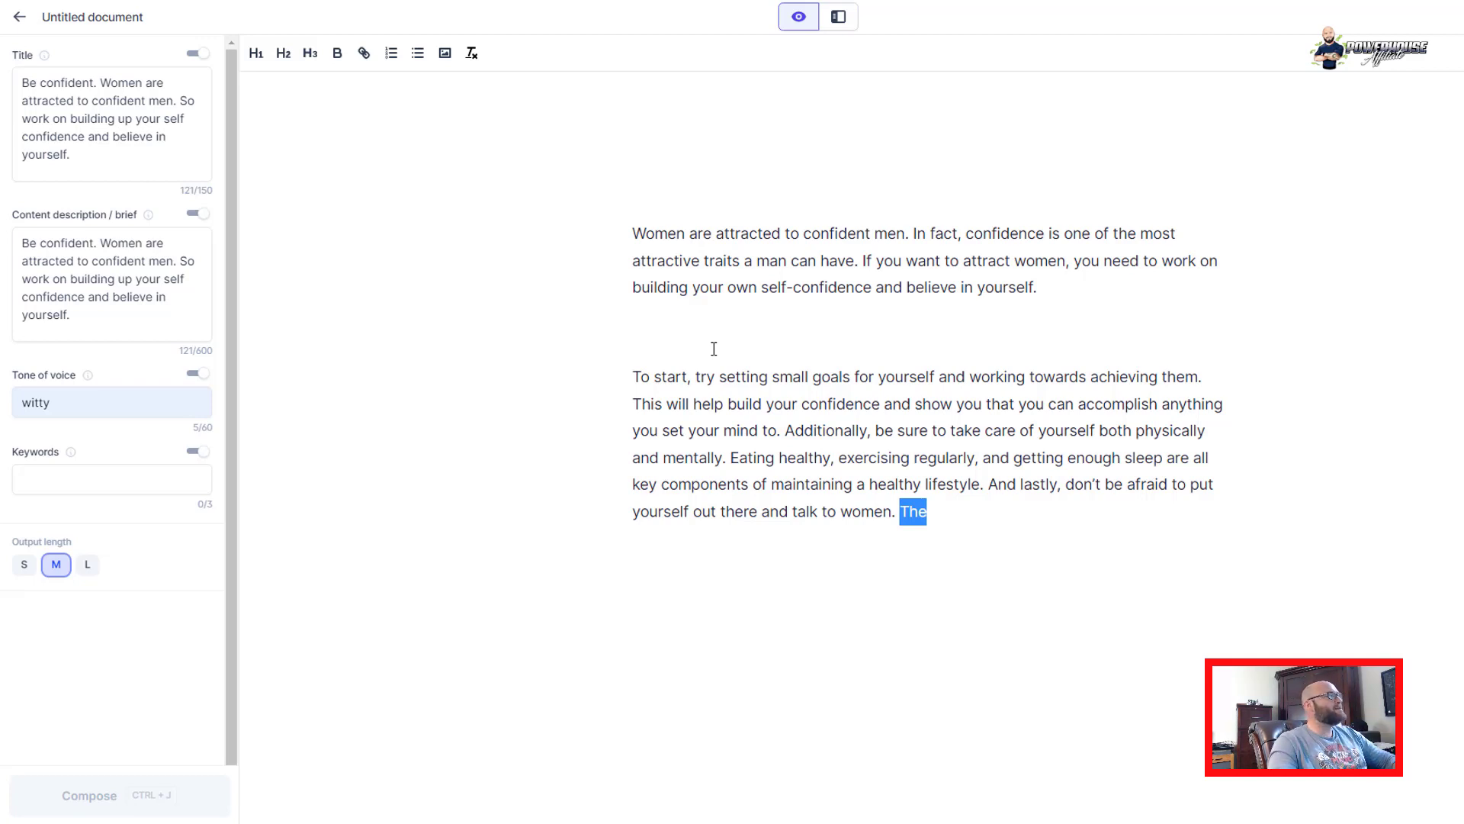
{"action": "left_click", "coordinate": [668, 327]}
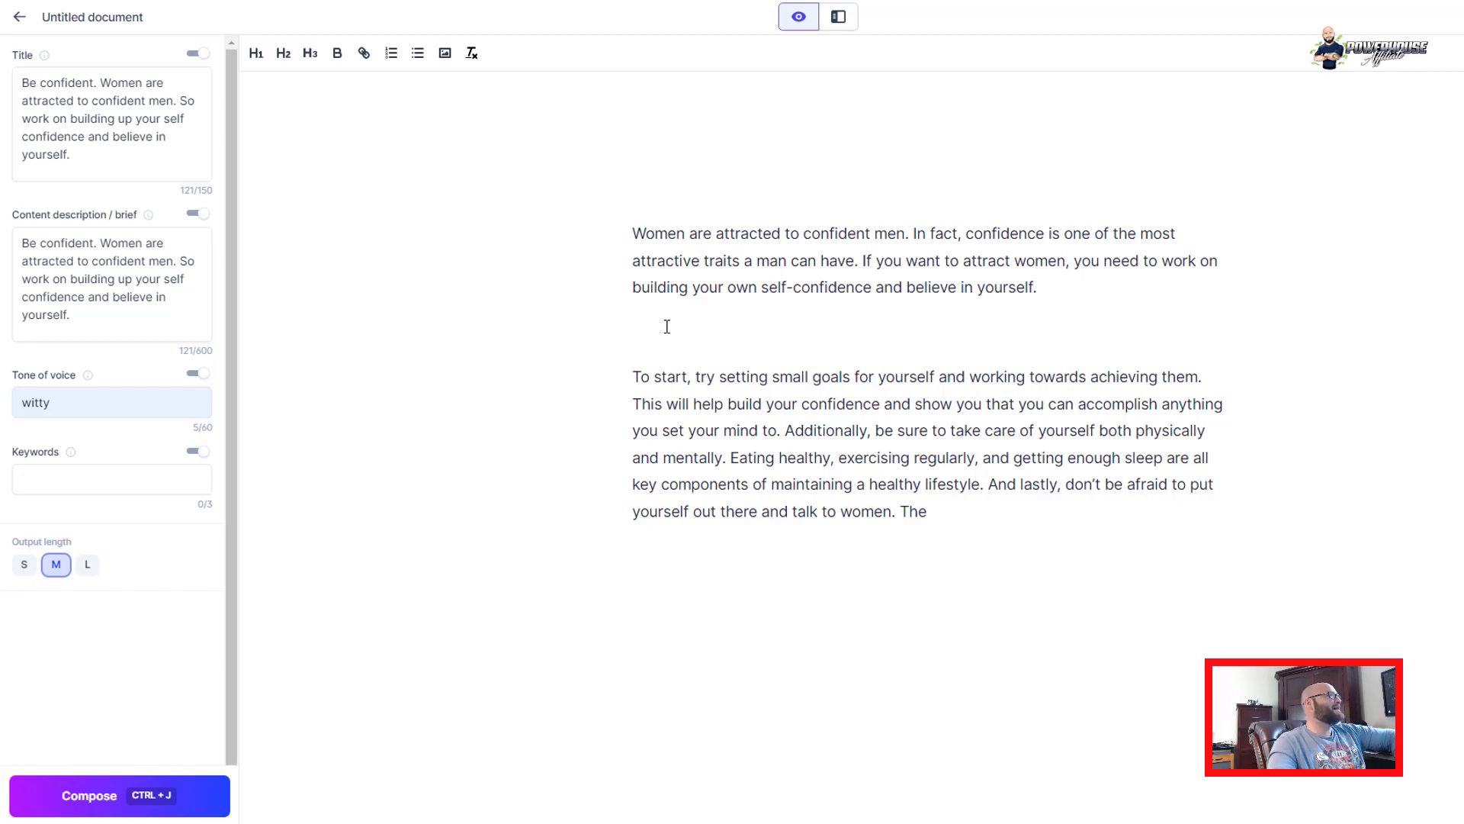
{"action": "left_click", "coordinate": [18, 17]}
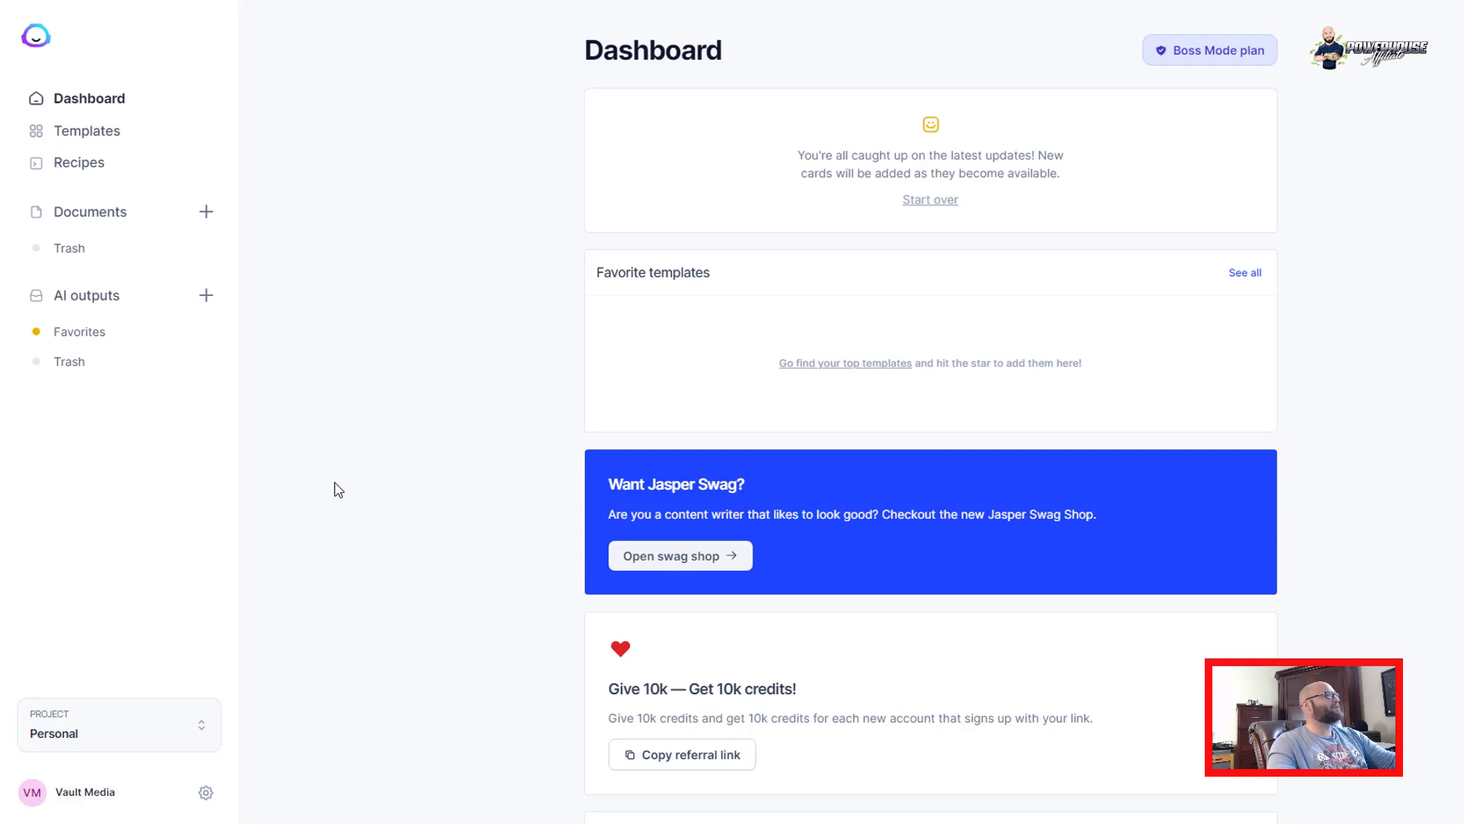
Show the subscription plans, with Boss Mode active at $59/month for 50,000 credits
{"action": "left_click_drag", "start_coordinate": [586, 52], "coordinate": [728, 55]}
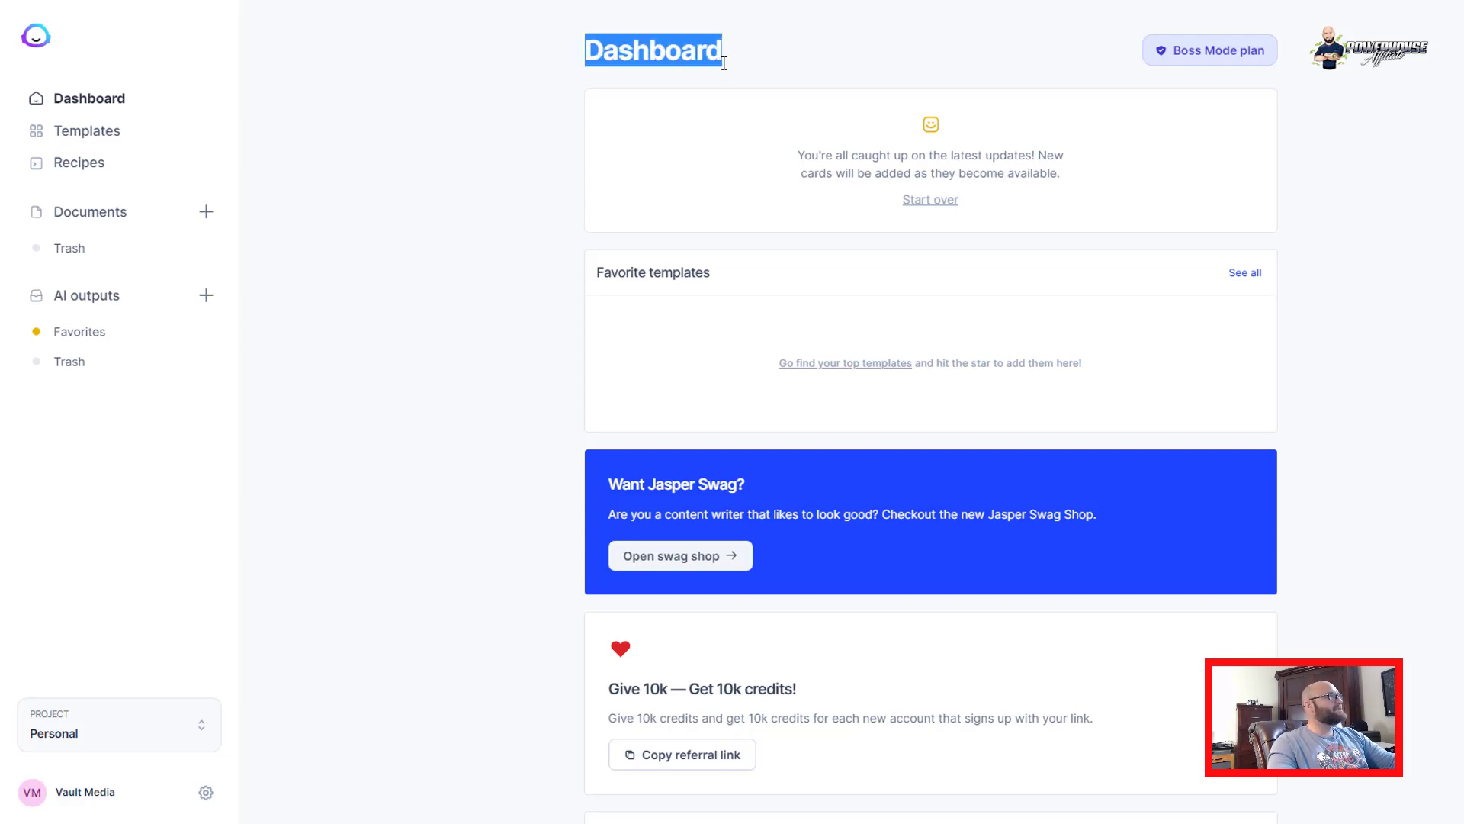
{"action": "left_click", "coordinate": [1198, 58]}
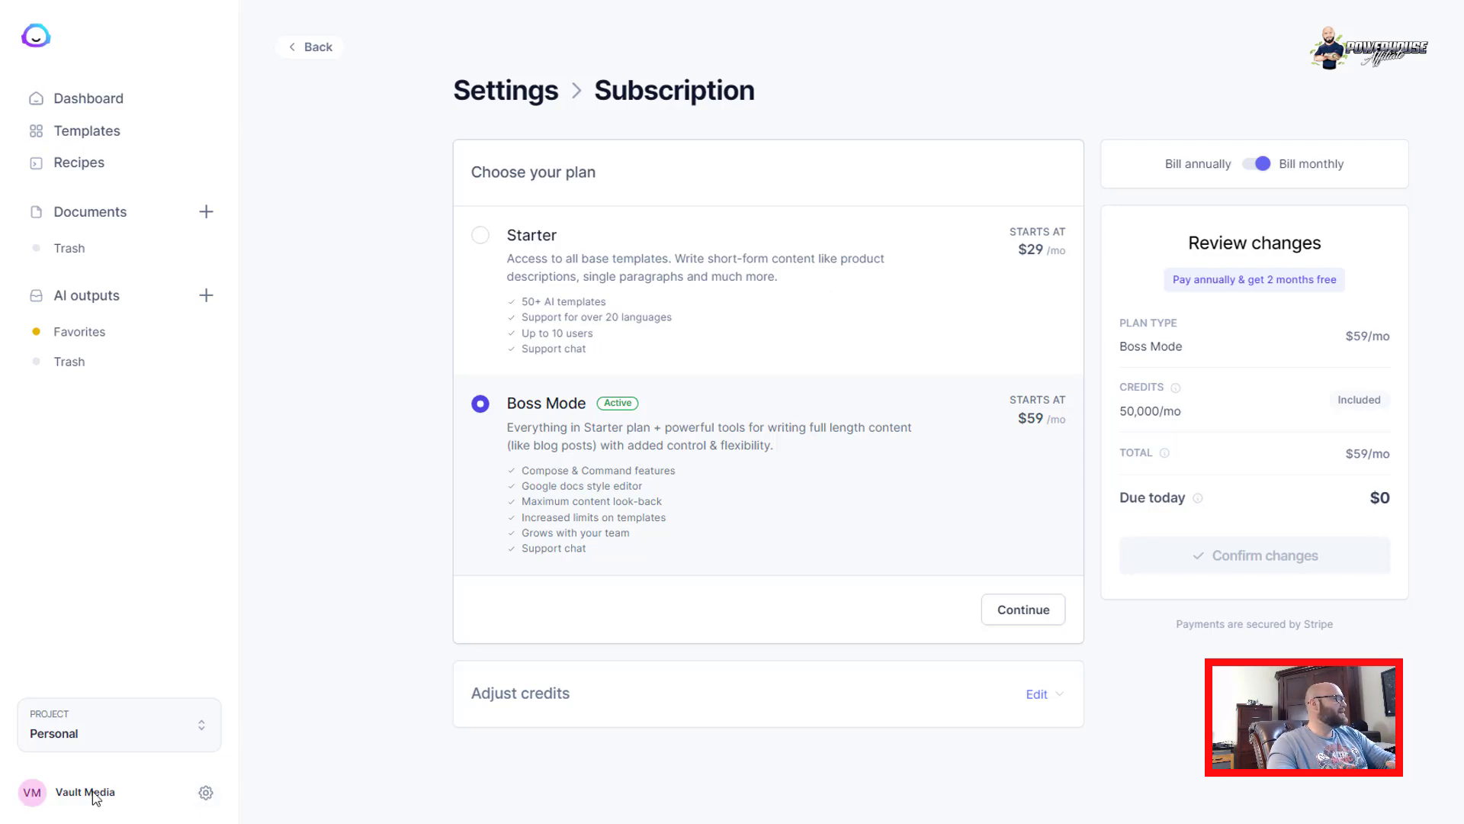
Show the Team settings listing the workspace's two members, one Member and one Admin
{"action": "left_click", "coordinate": [207, 793]}
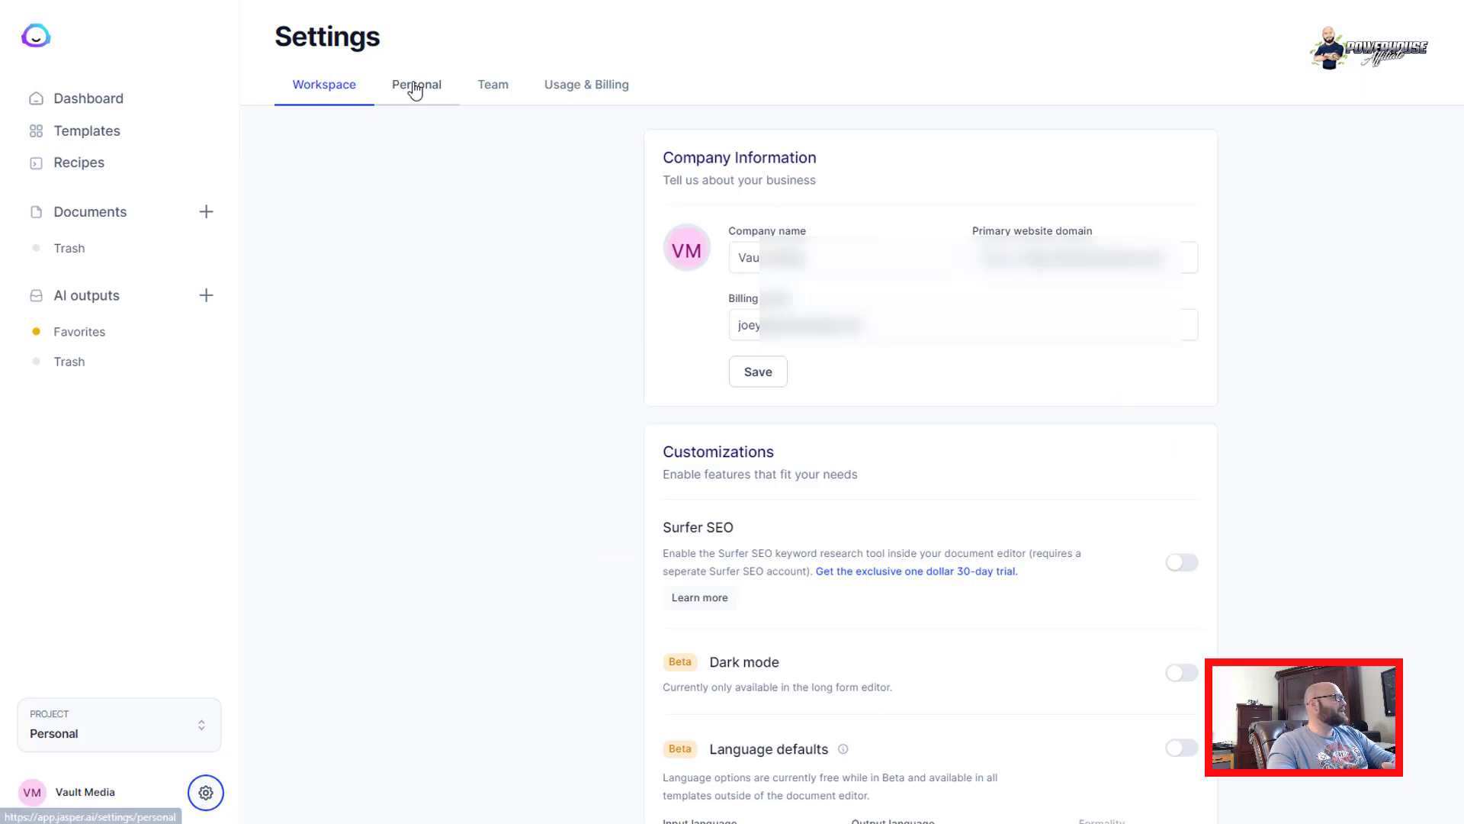
{"action": "left_click", "coordinate": [492, 87]}
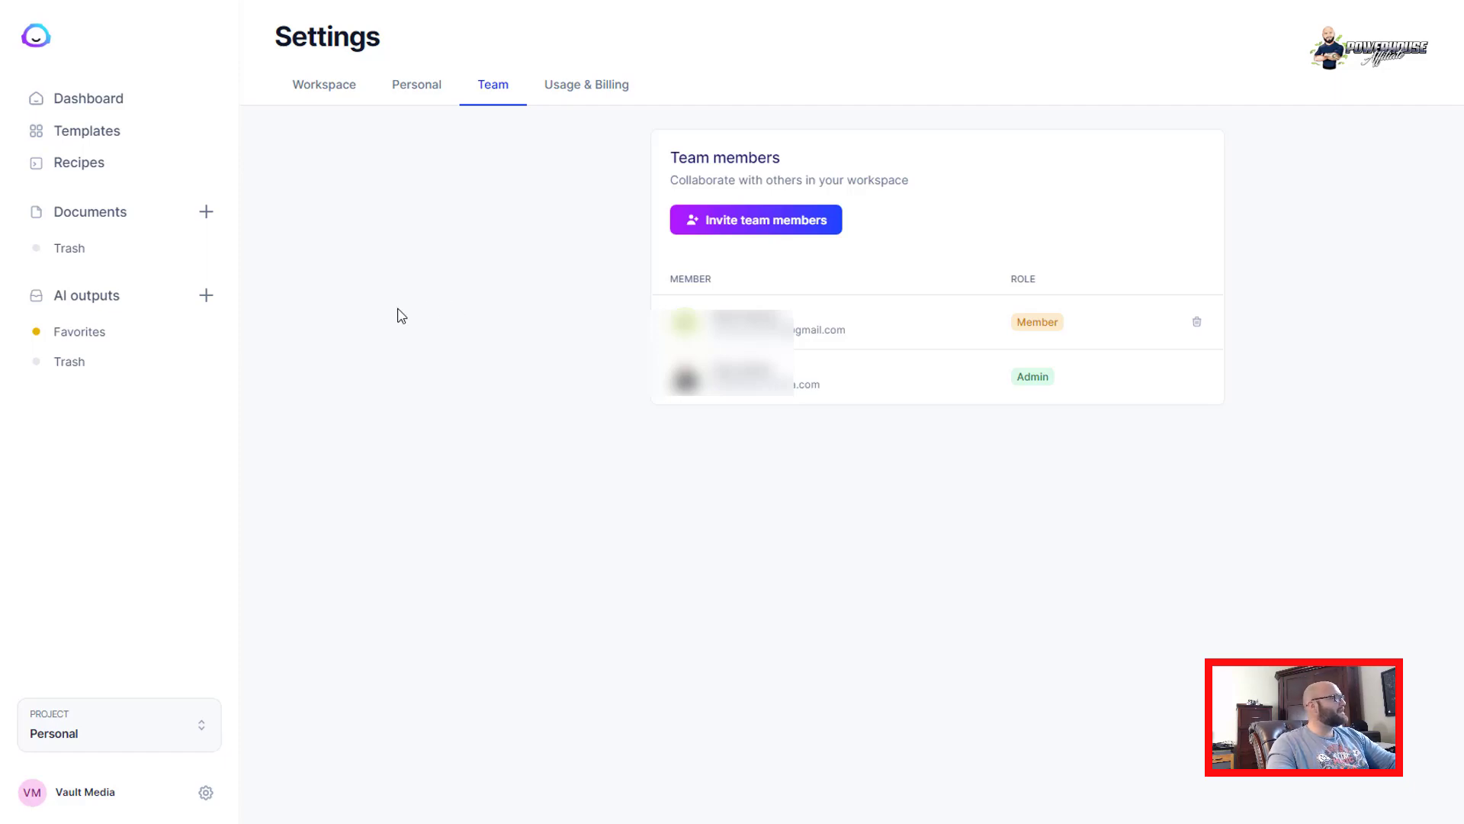
Browse featured Recipes such as Blog Post, Facebook Ad, Cold Email and Video Script Blueprint
{"action": "left_click", "coordinate": [79, 164]}
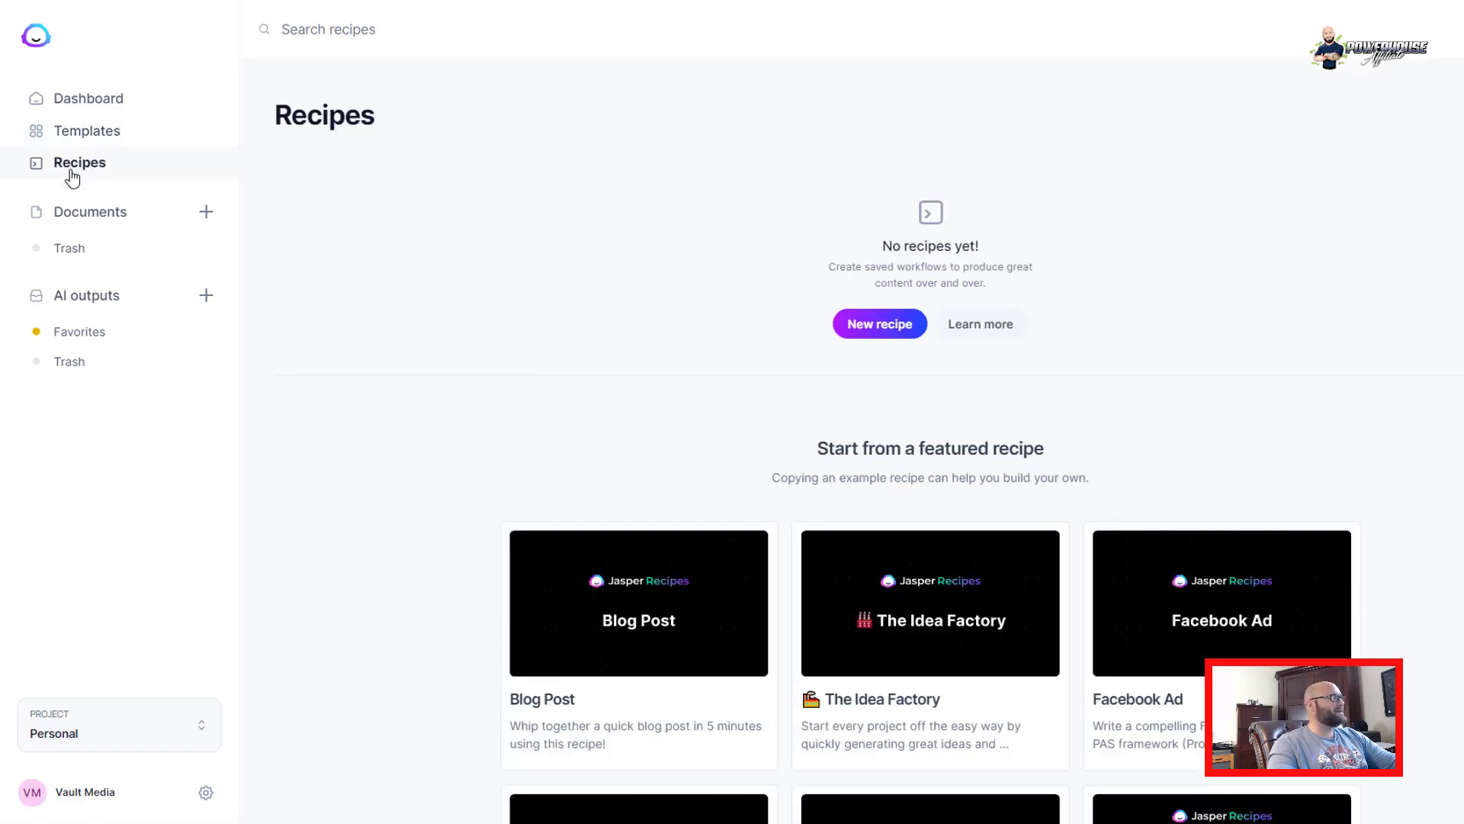
{"action": "scroll", "coordinate": [504, 360], "scroll_direction": "down", "scroll_amount": 1}
{"action": "scroll", "coordinate": [572, 389], "scroll_direction": "down", "scroll_amount": 1}
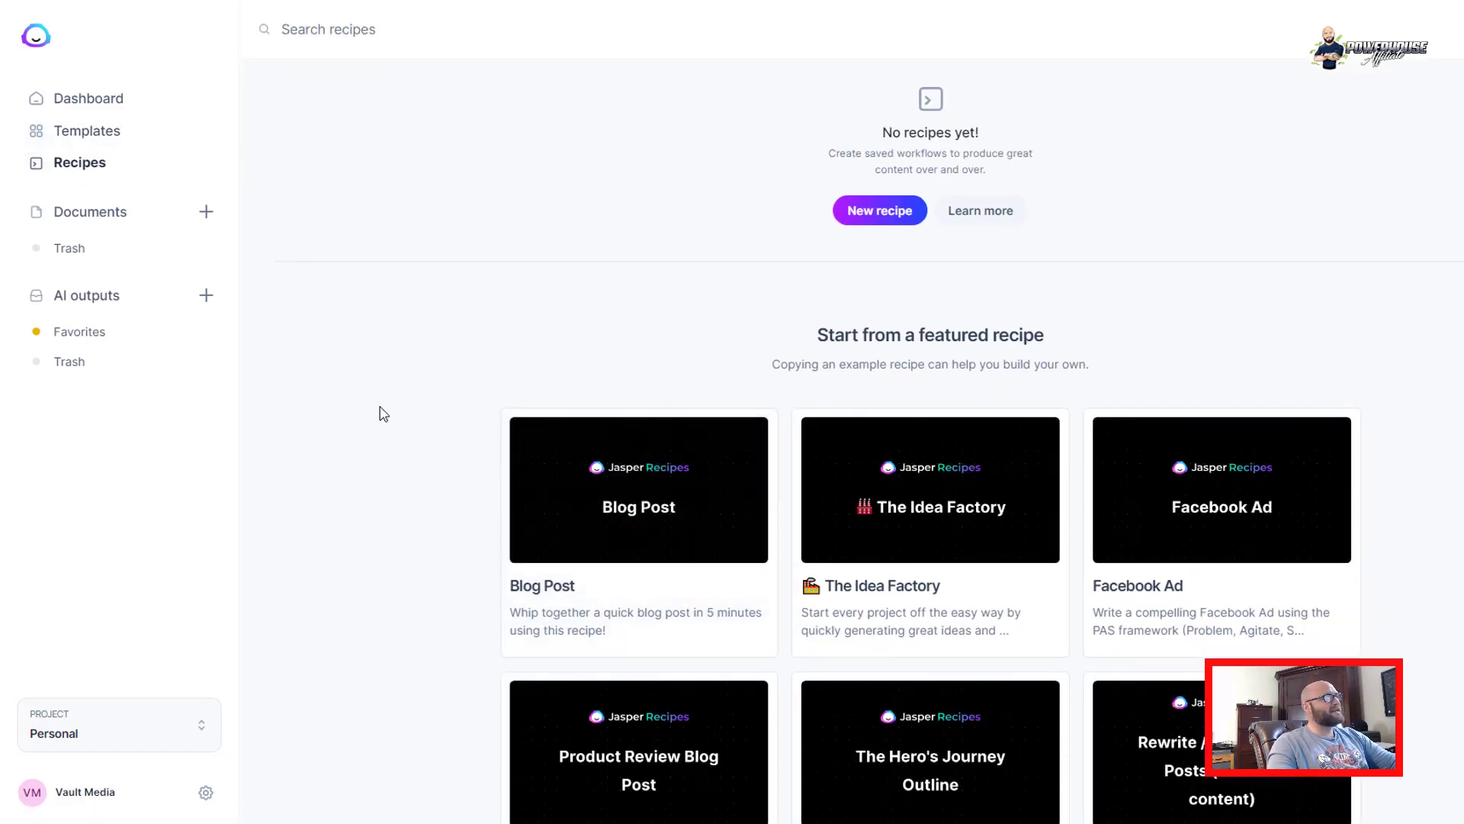
{"action": "scroll", "coordinate": [380, 407], "scroll_direction": "down", "scroll_amount": 1}
{"action": "scroll", "coordinate": [412, 389], "scroll_direction": "down", "scroll_amount": 1}
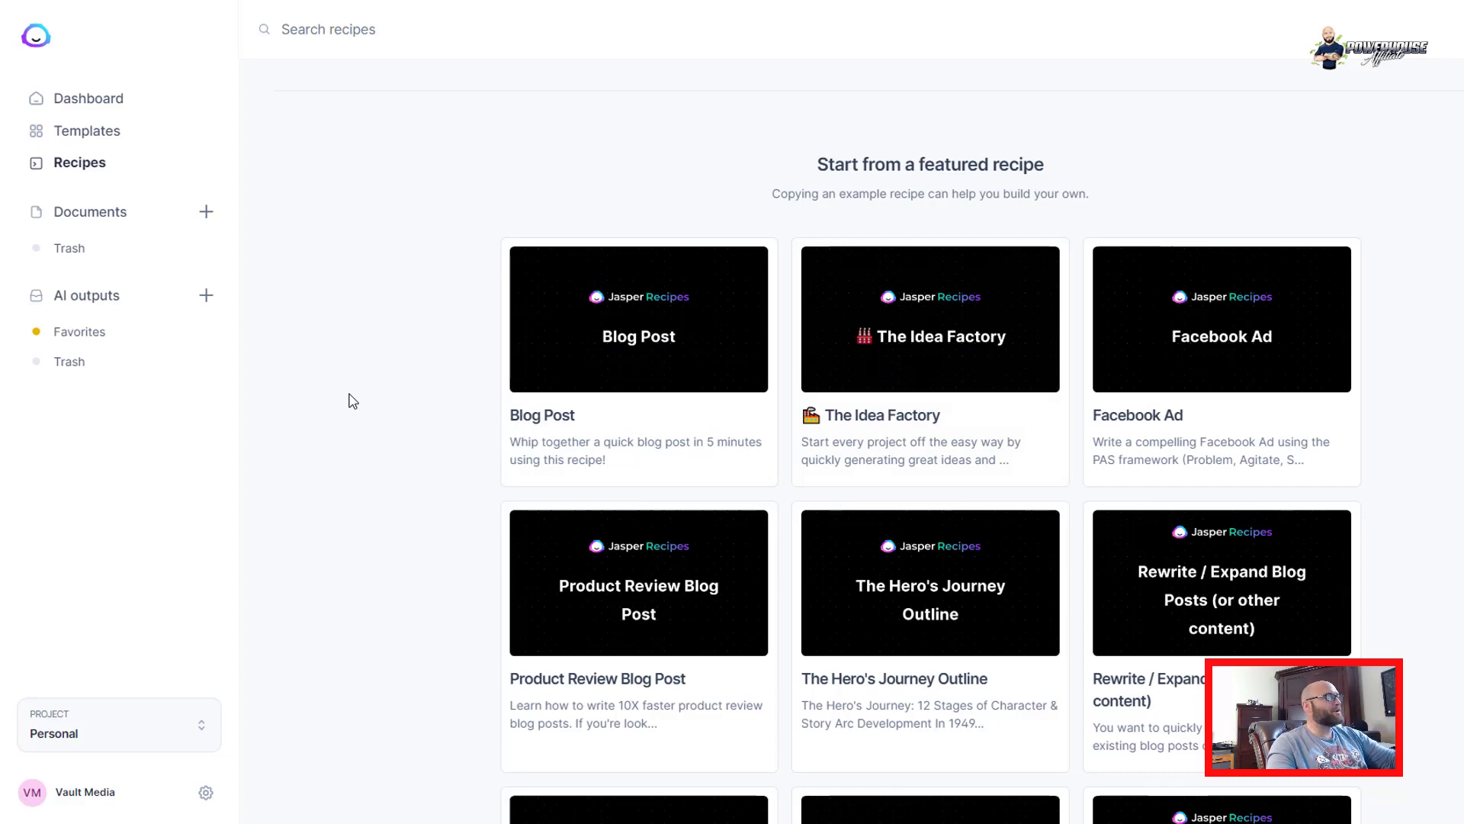
{"action": "scroll", "coordinate": [1429, 344], "scroll_direction": "down", "scroll_amount": 2}
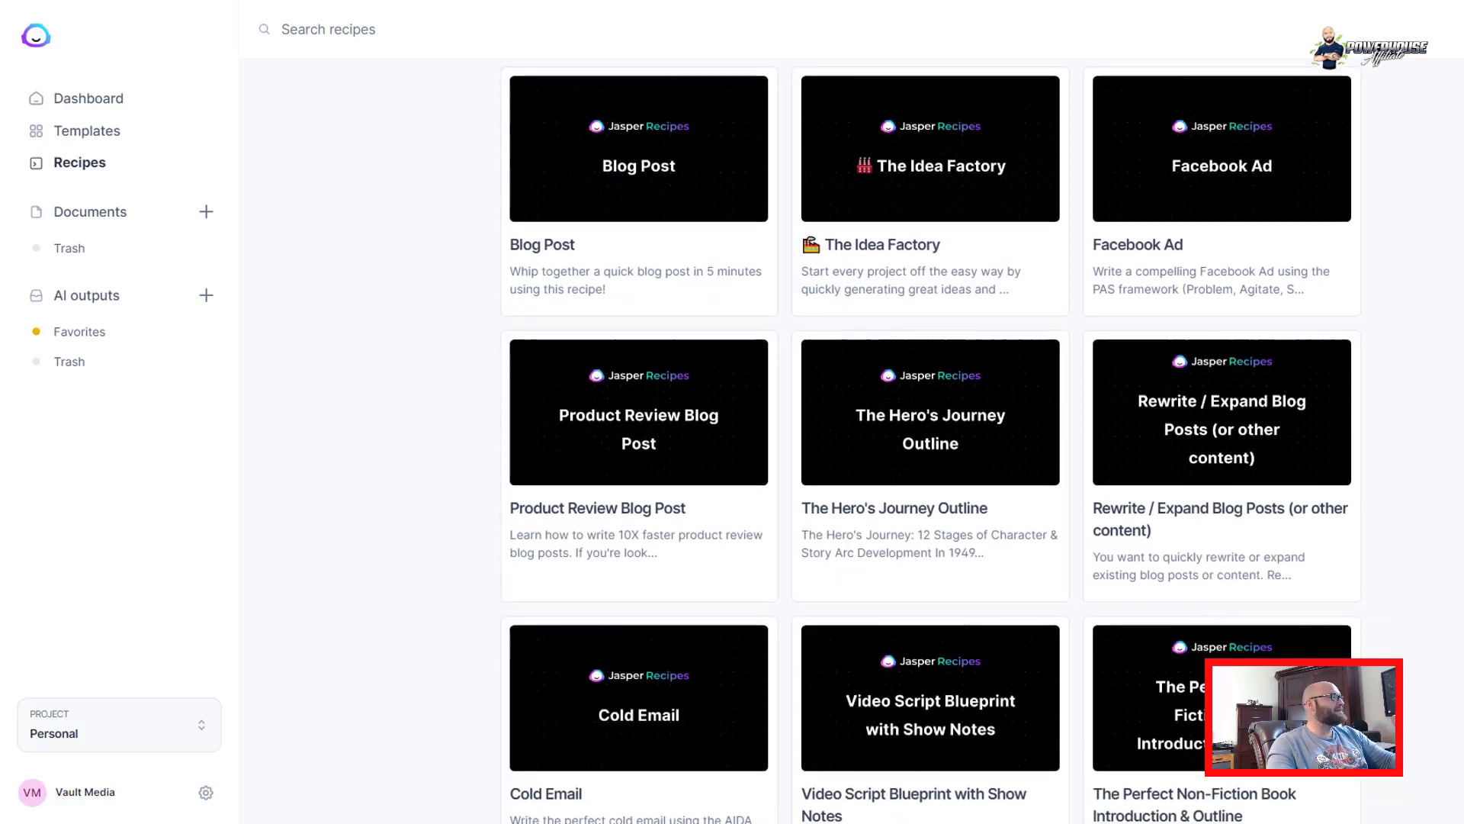
{"action": "mouse_move", "coordinate": [639, 583]}
{"action": "scroll", "coordinate": [417, 450], "scroll_direction": "down", "scroll_amount": 2}
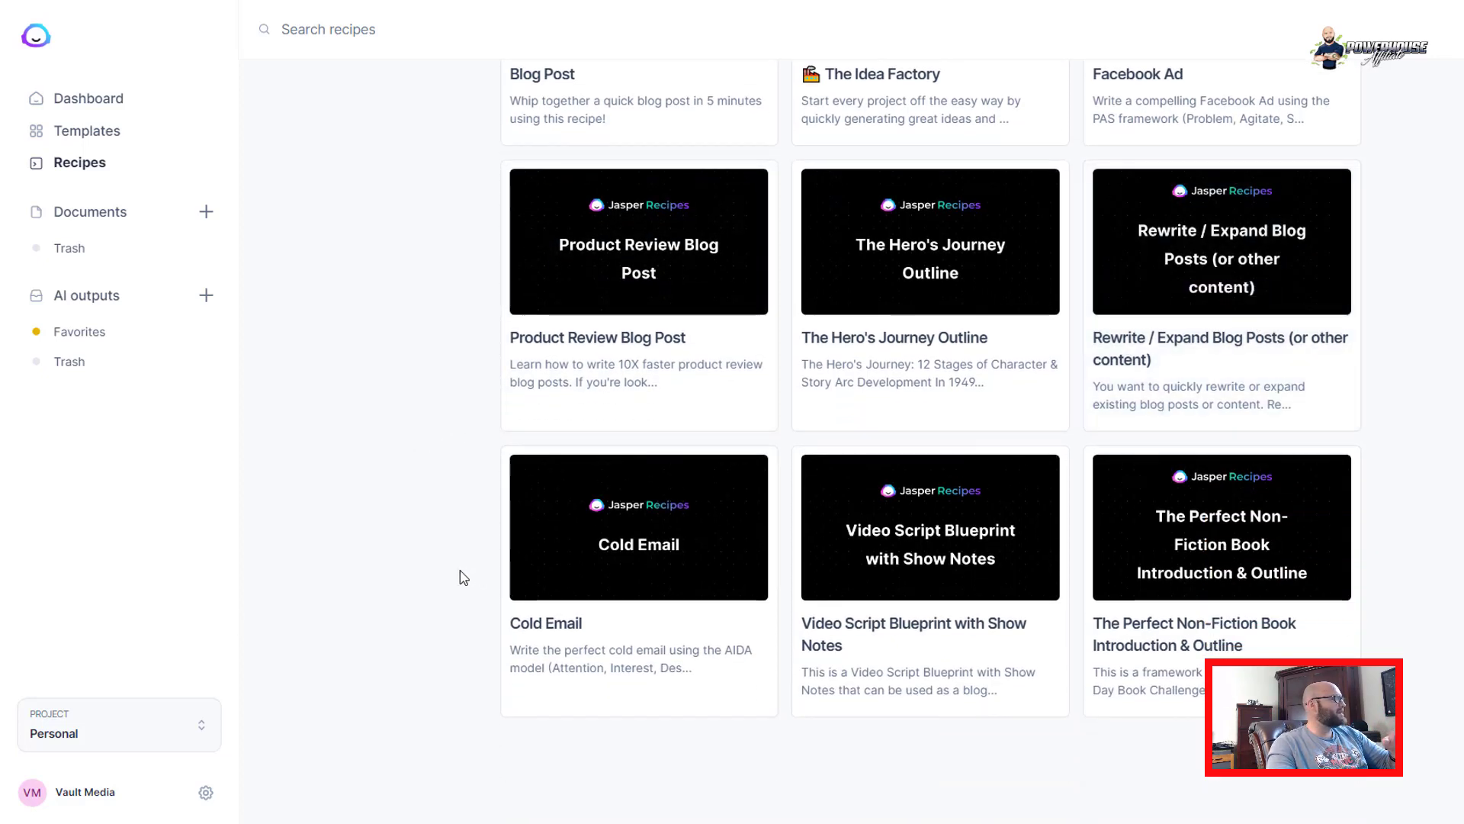
Review the Workspace customizations for Surfer SEO, dark mode and default language
{"action": "left_click", "coordinate": [206, 793]}
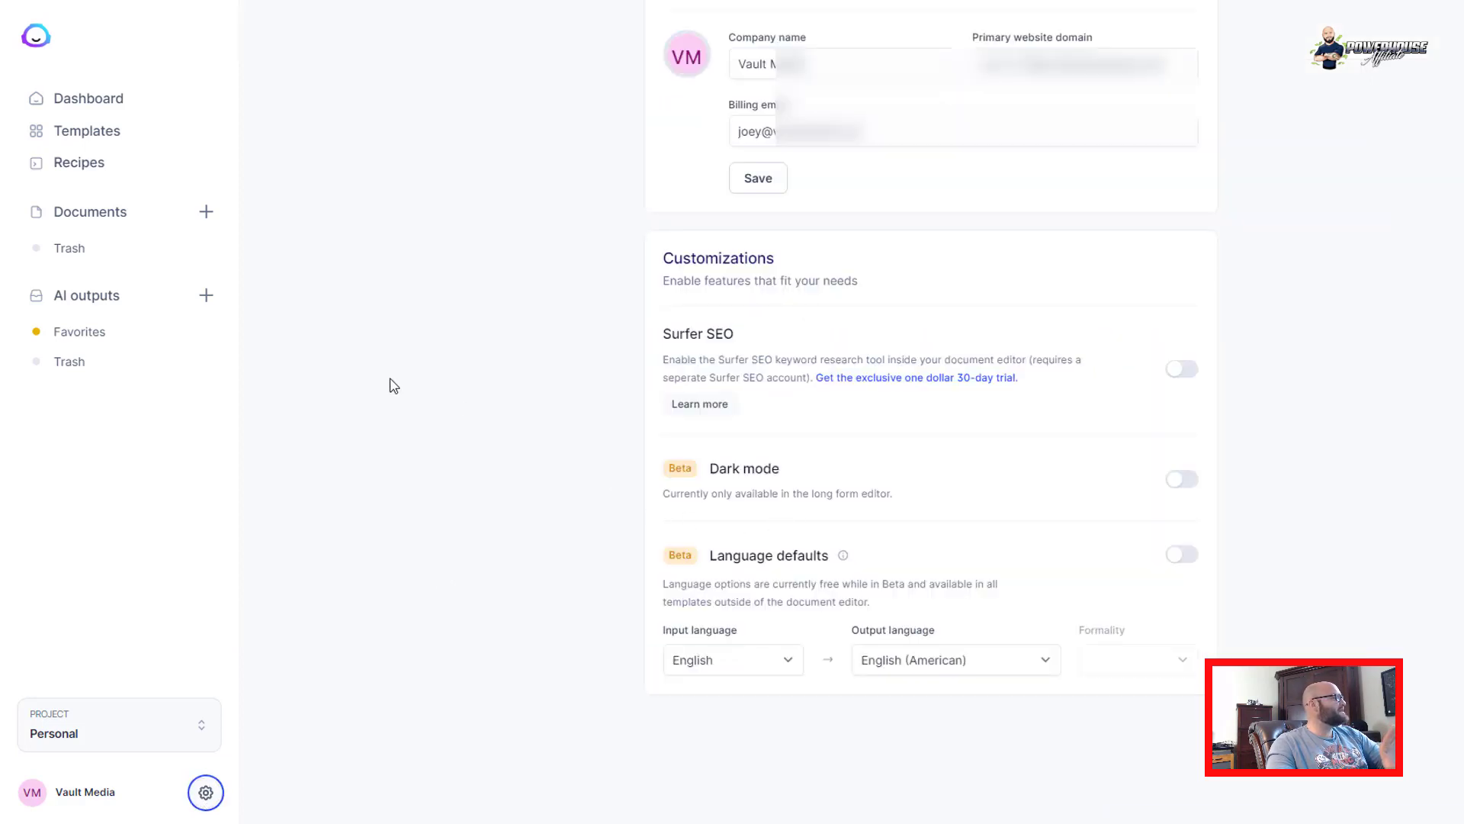
{"action": "left_click_drag", "start_coordinate": [775, 258], "coordinate": [682, 259]}
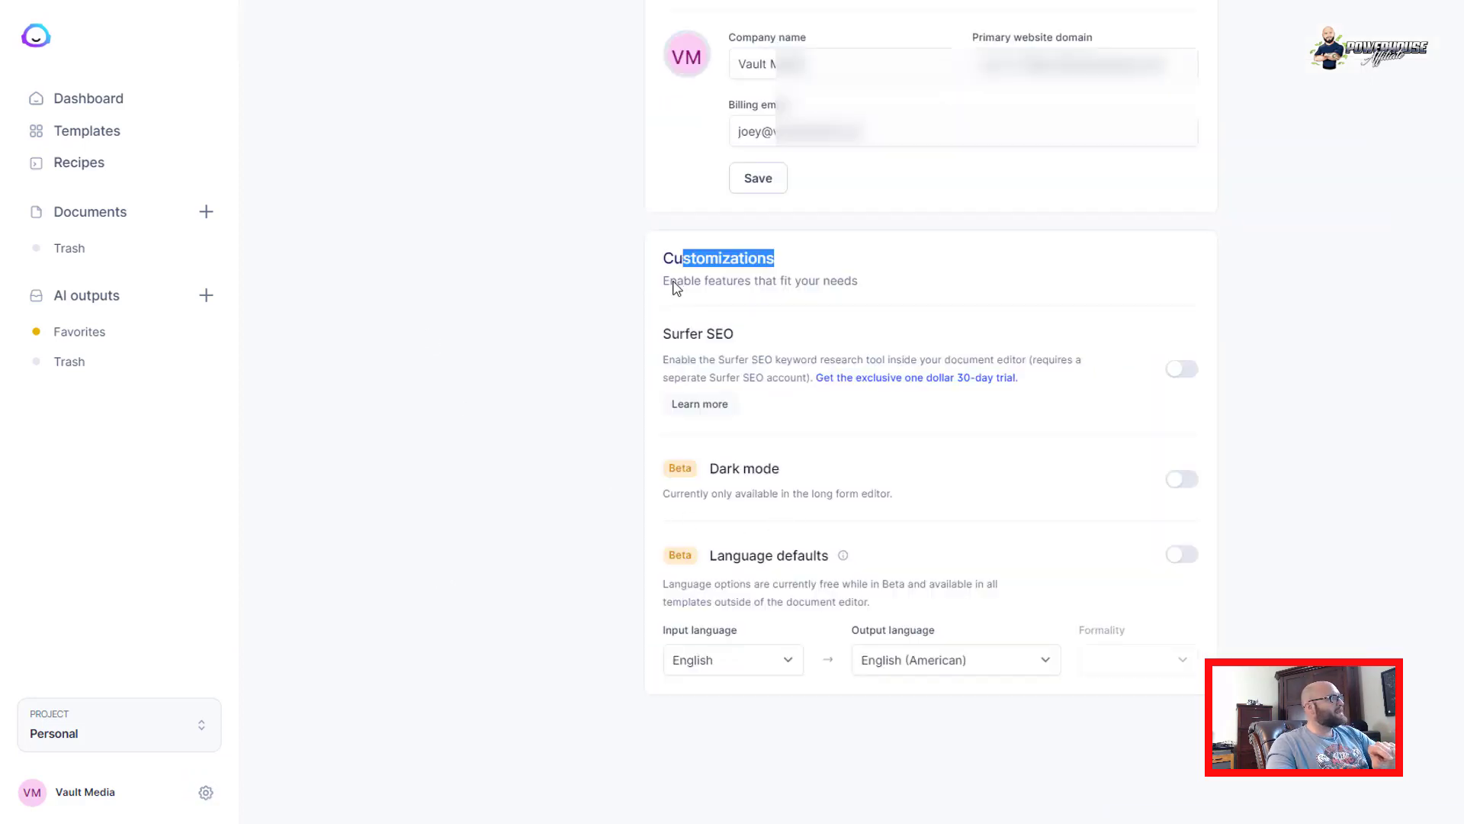
{"action": "left_click", "coordinate": [672, 286]}
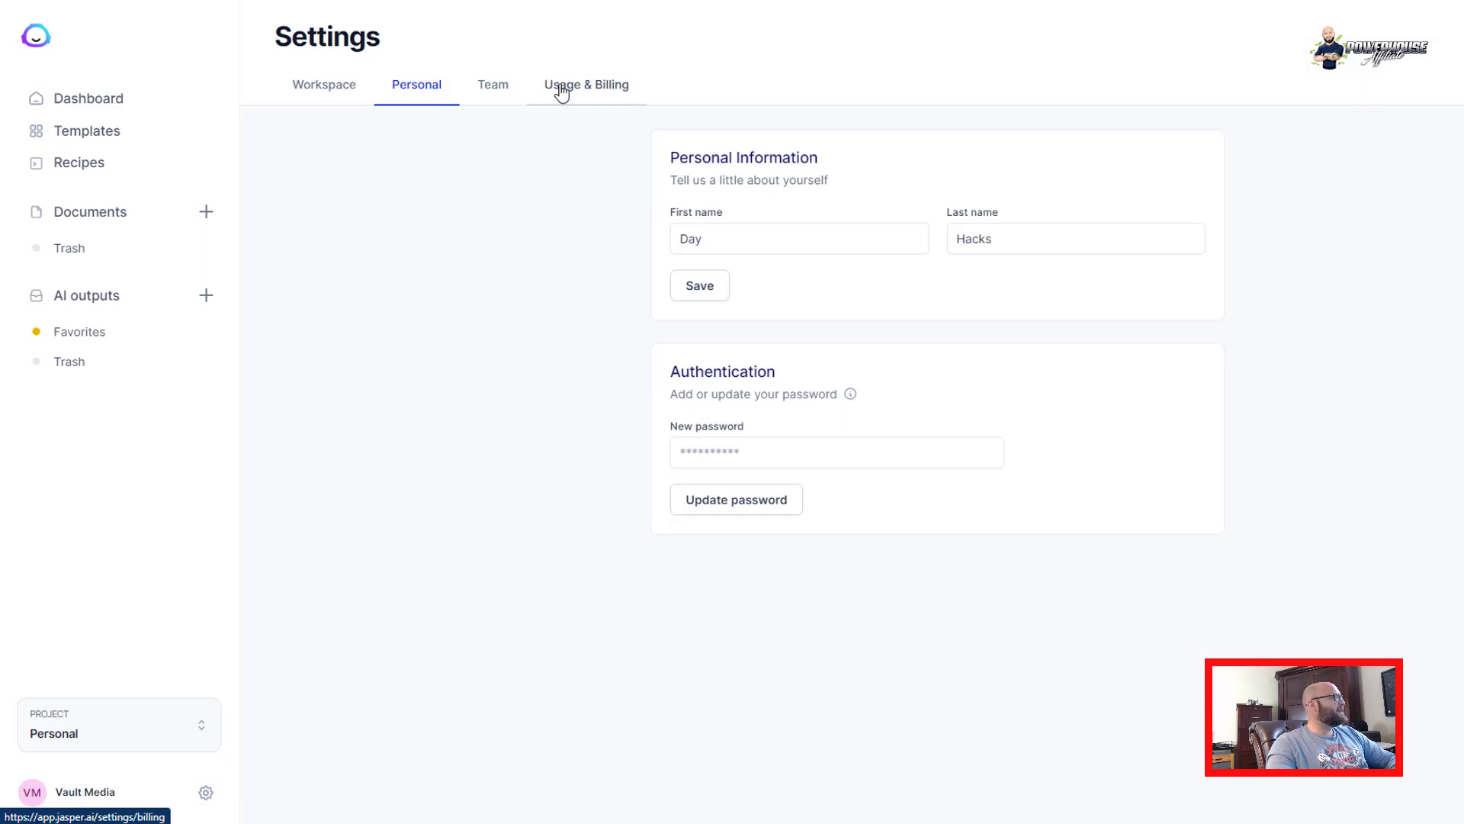
Check the Usage & Billing word chart, the 99,127 total credits and the Boss Mode subscription
{"action": "left_click", "coordinate": [562, 91]}
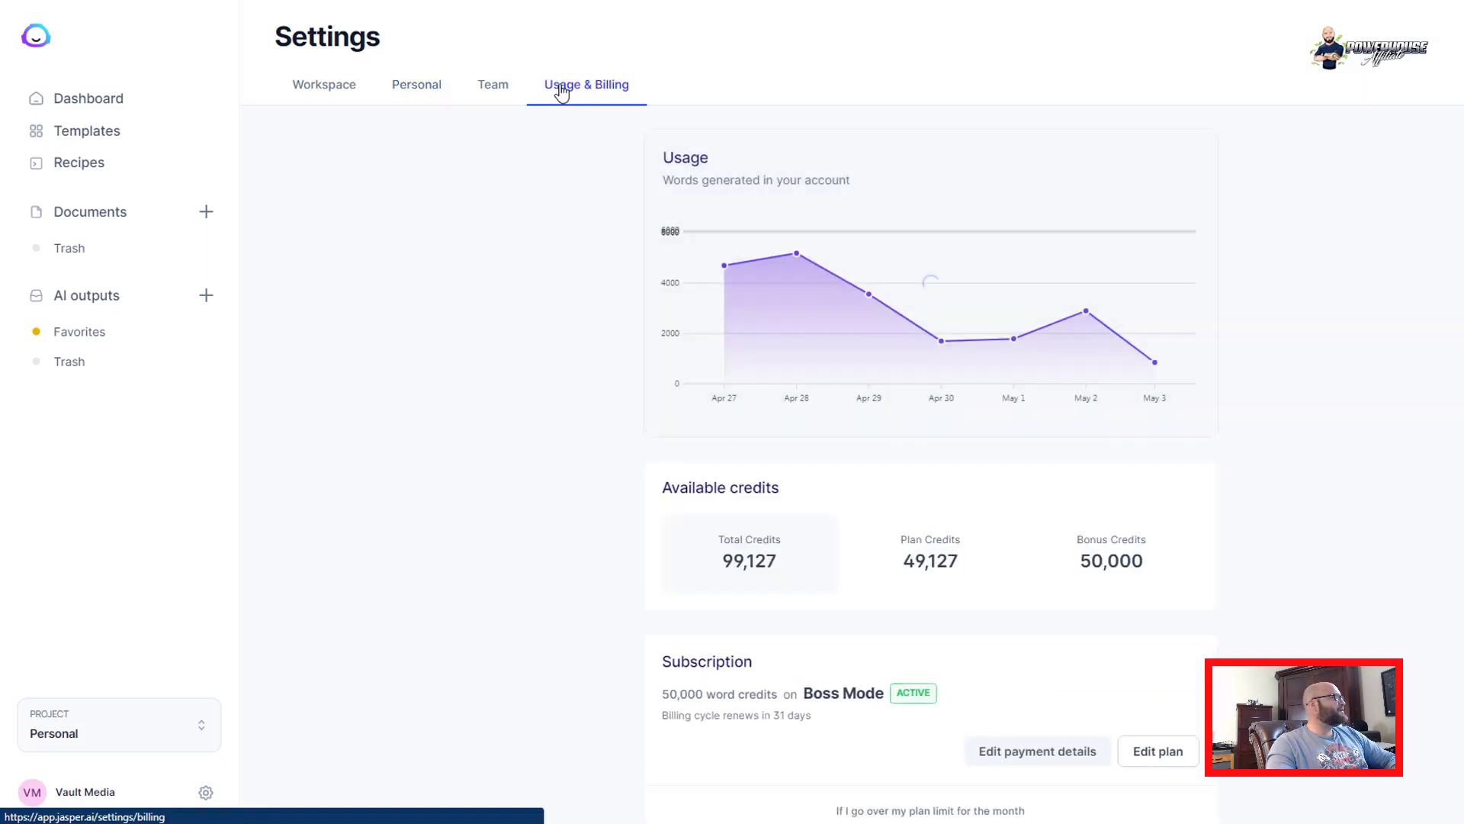
{"action": "mouse_move", "coordinate": [723, 256]}
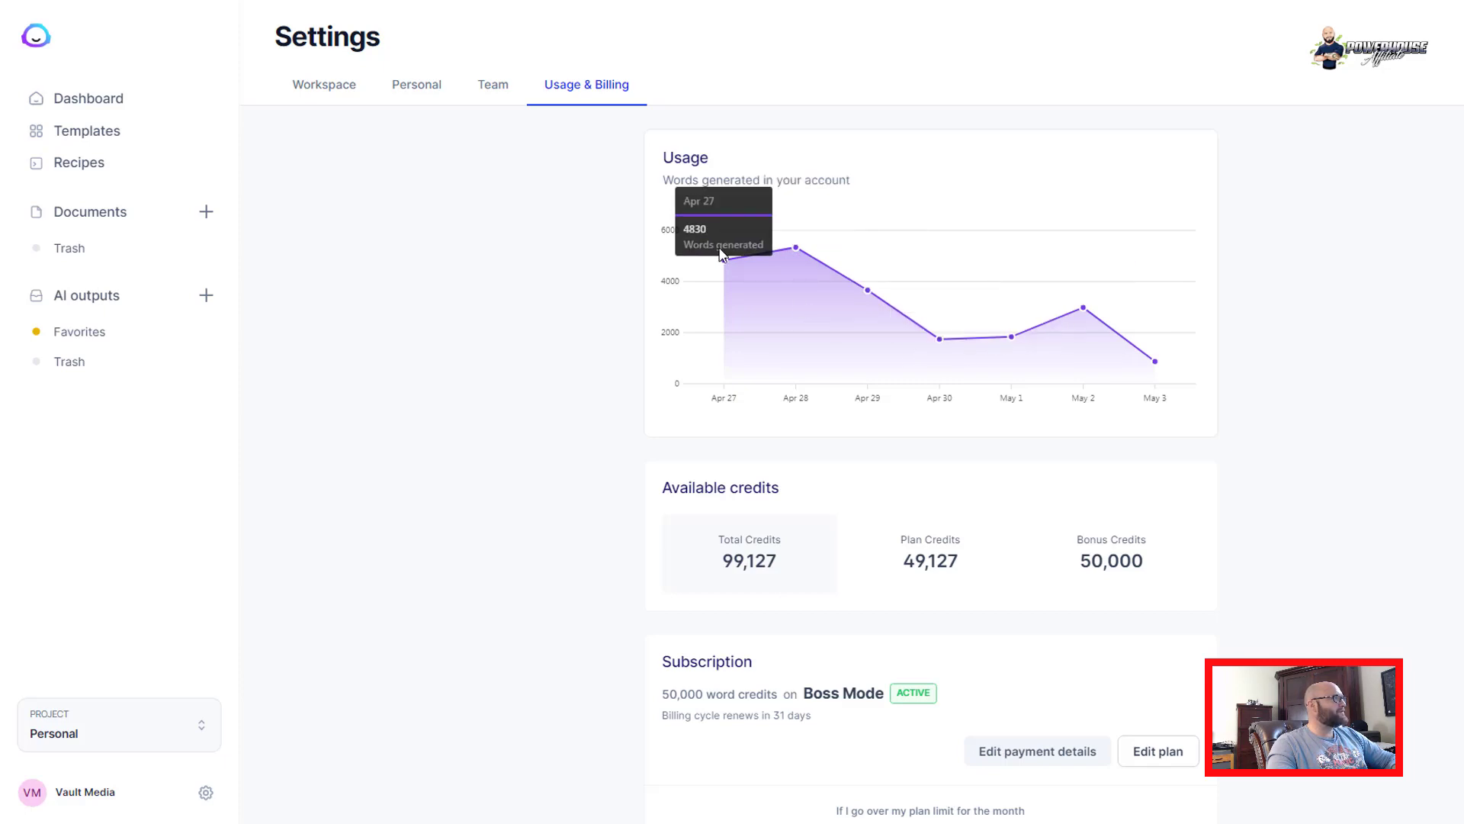
{"action": "scroll", "coordinate": [479, 492], "scroll_direction": "down", "scroll_amount": 3}
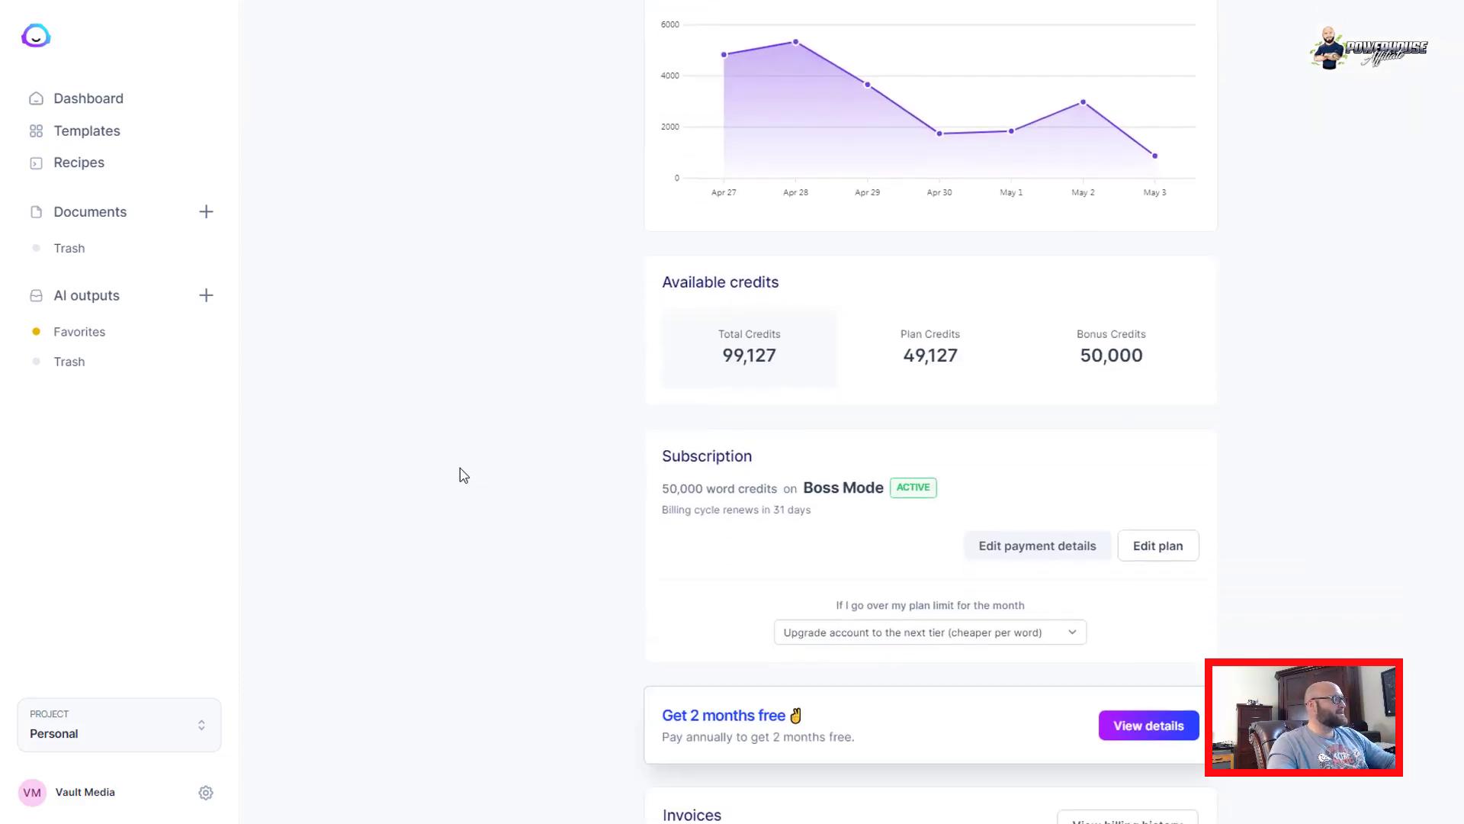
{"action": "scroll", "coordinate": [469, 476], "scroll_direction": "down", "scroll_amount": 2}
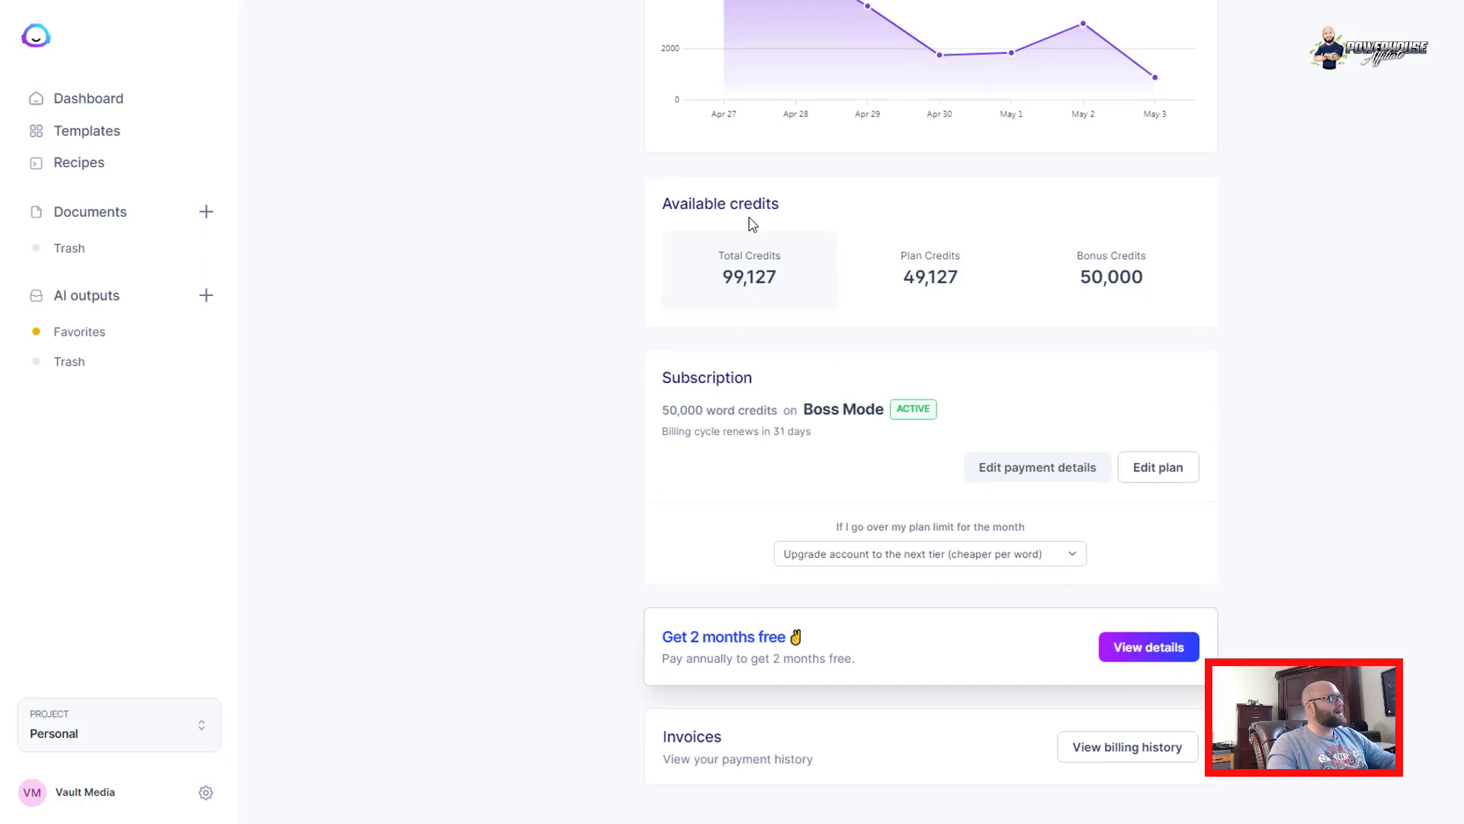
{"action": "left_click_drag", "start_coordinate": [711, 287], "coordinate": [792, 282]}
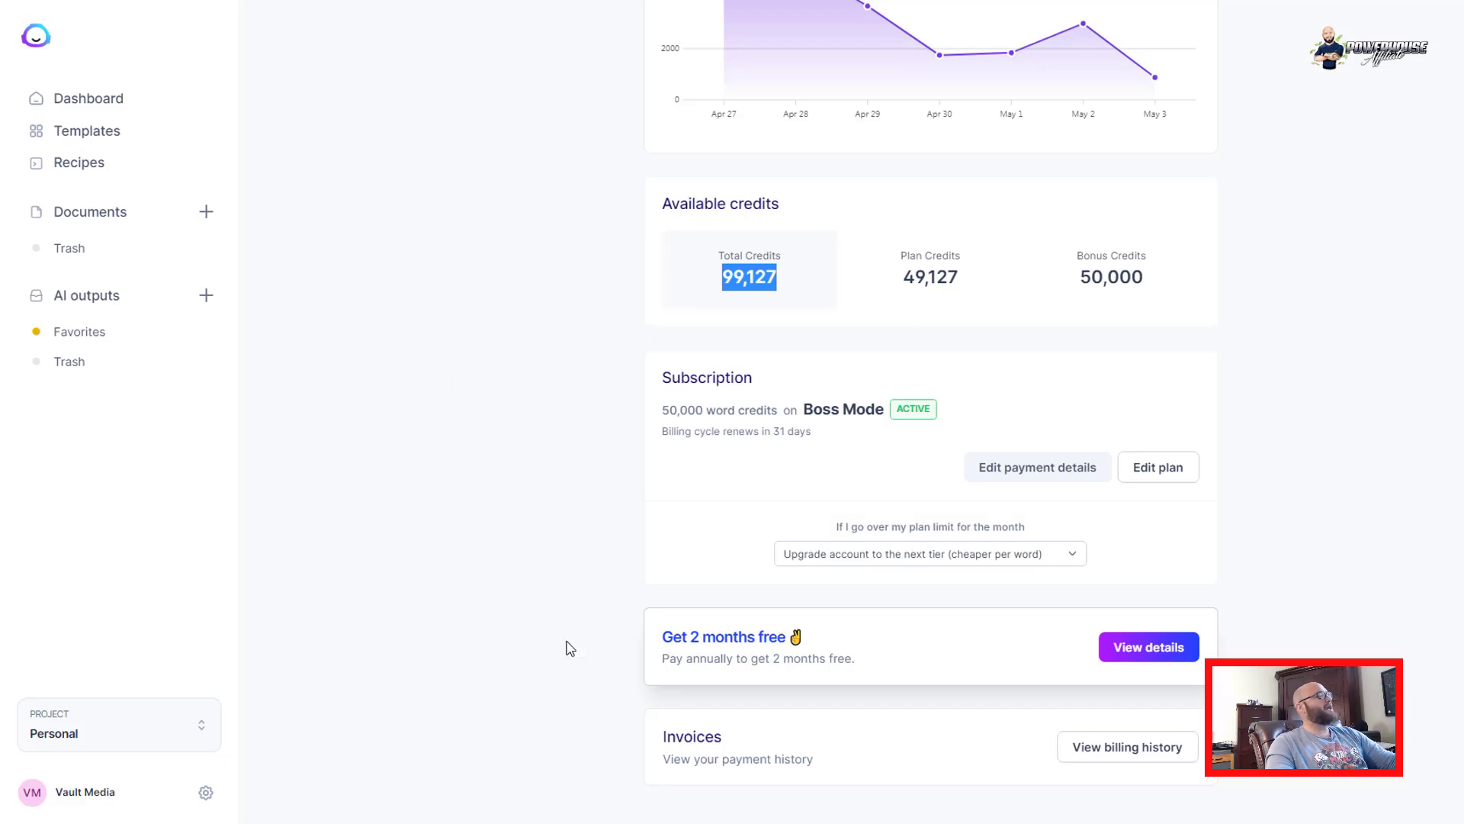
{"action": "scroll", "coordinate": [398, 533], "scroll_direction": "down", "scroll_amount": 3}
{"action": "scroll", "coordinate": [399, 534], "scroll_direction": "up", "scroll_amount": 8}
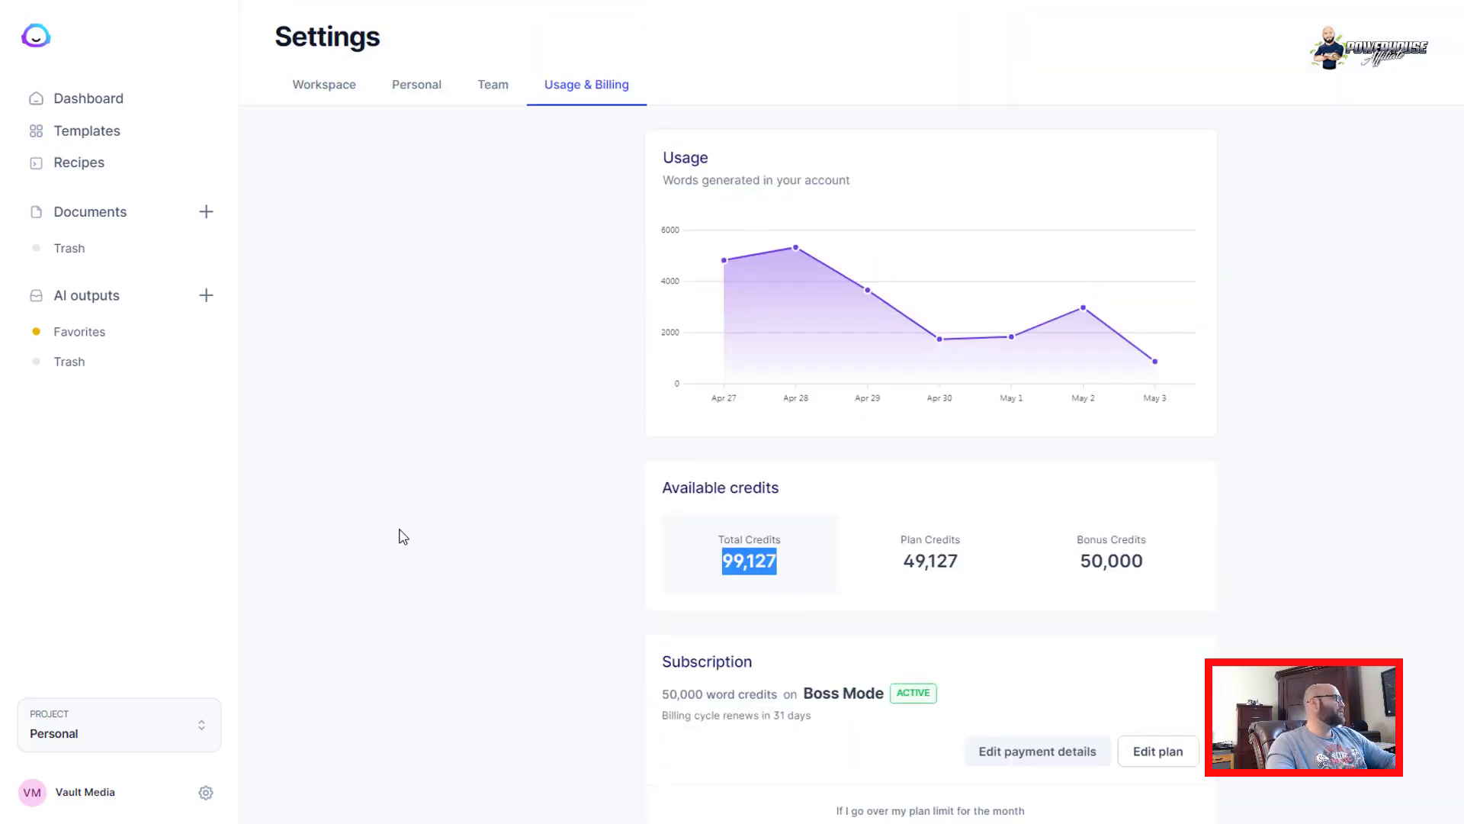